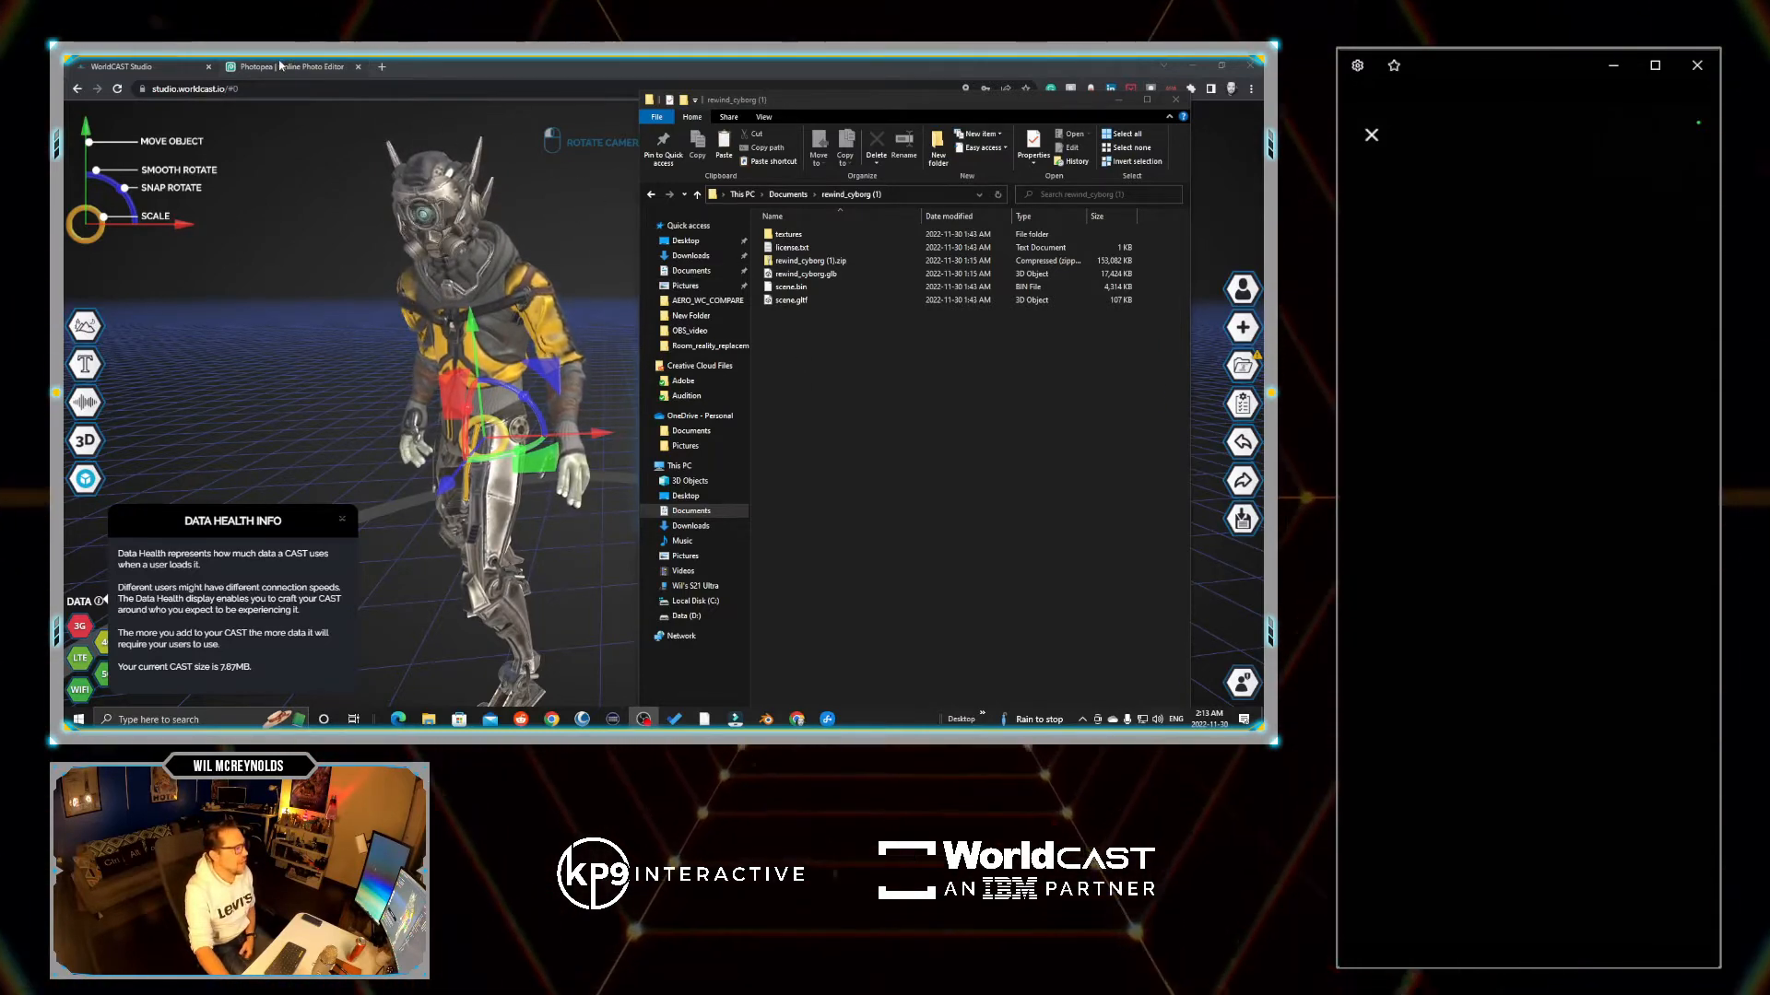
- Switch to Photopea and open lambert3_metallicRoughness.png from the textures folder of rewind_cyborg (1)
left_click(281, 65)
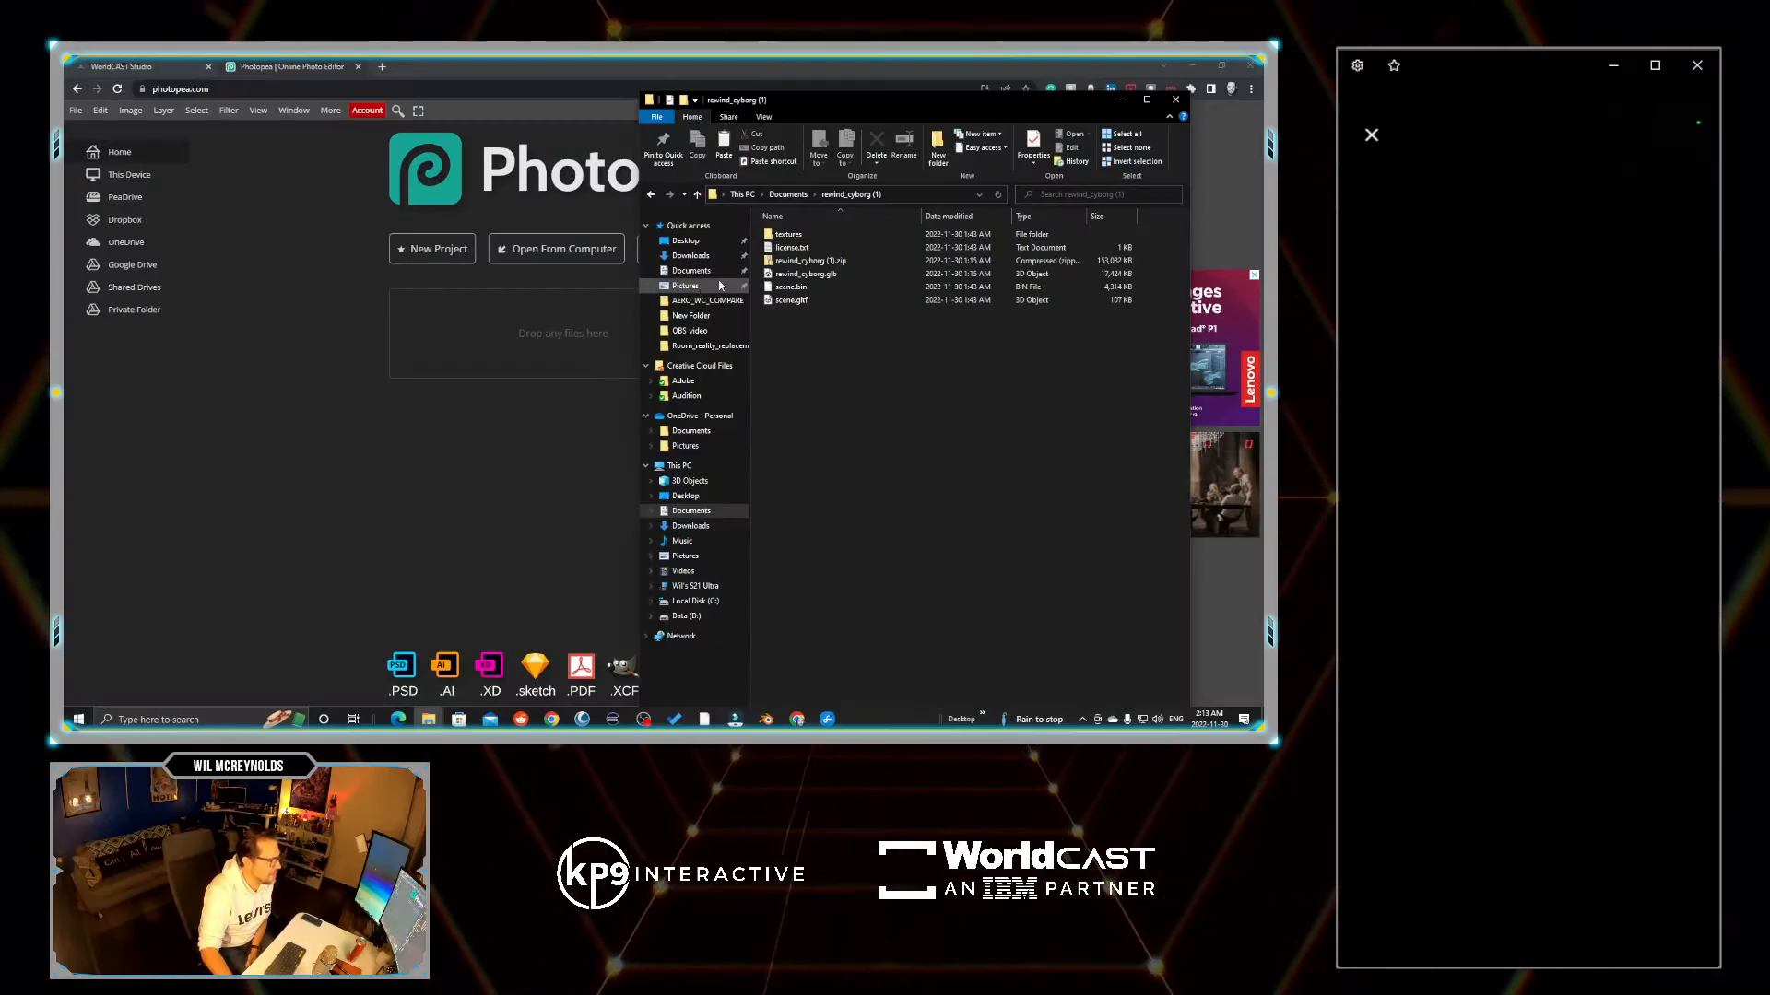
left_click(784, 240)
double_click(785, 236)
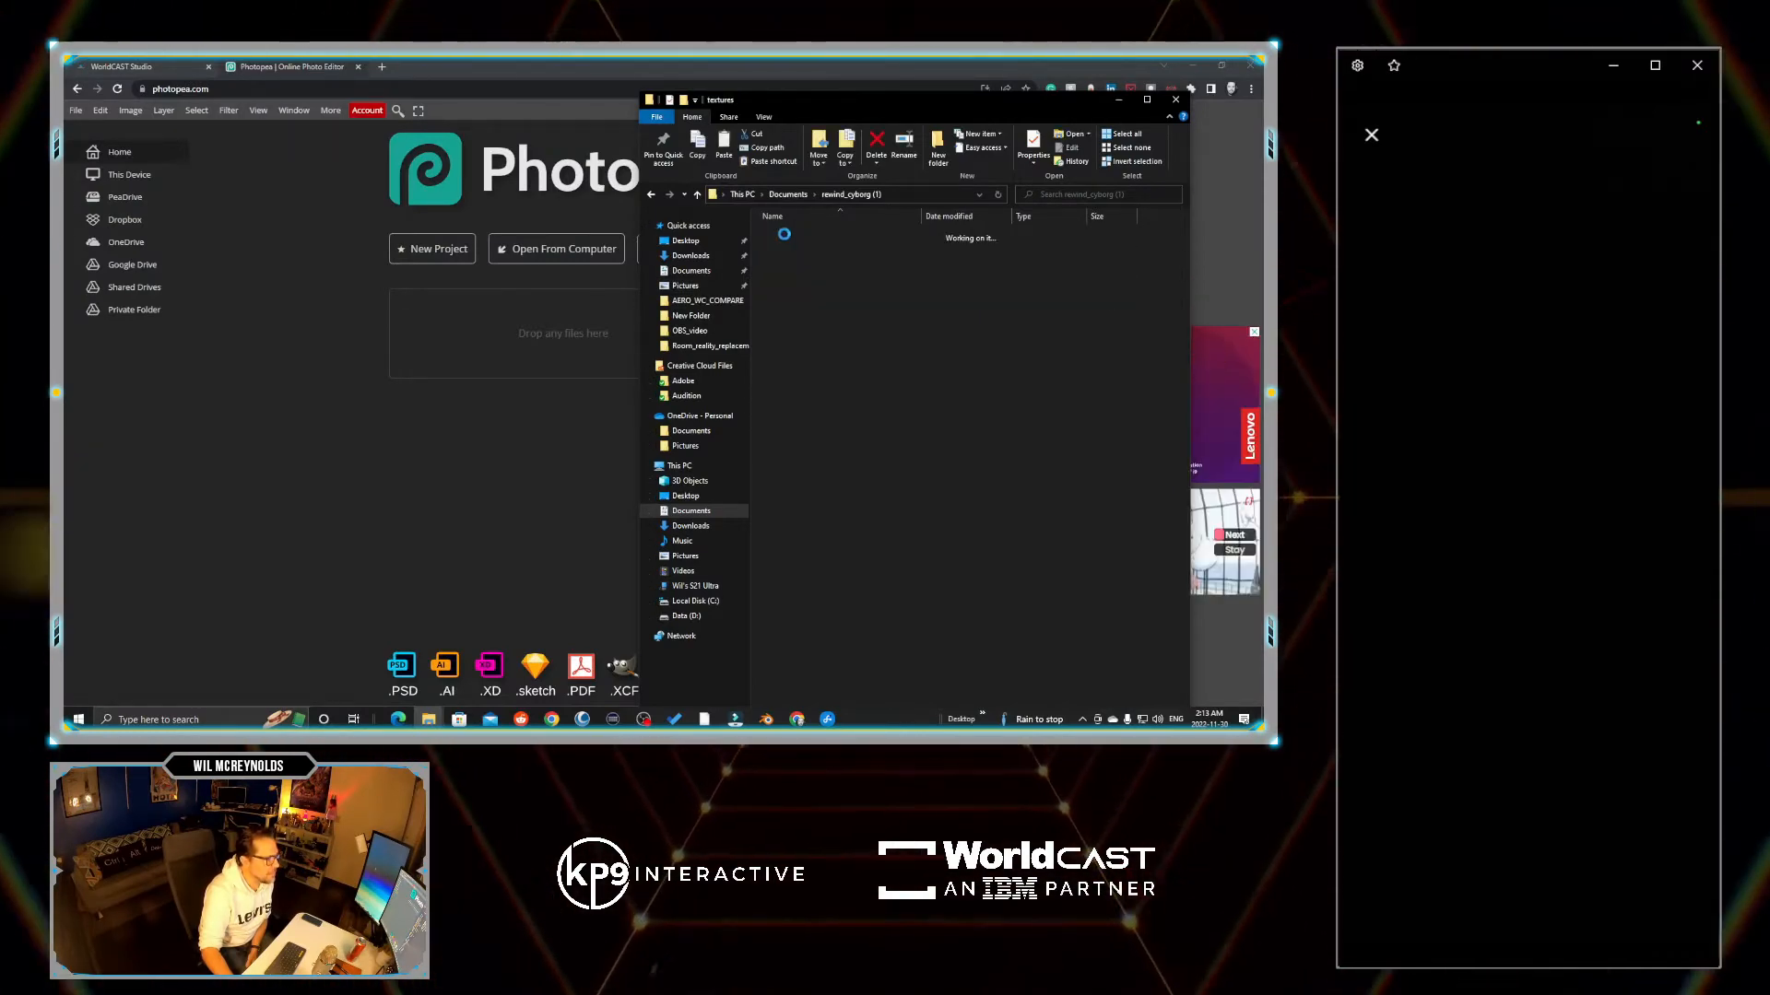
key("alt+Left")
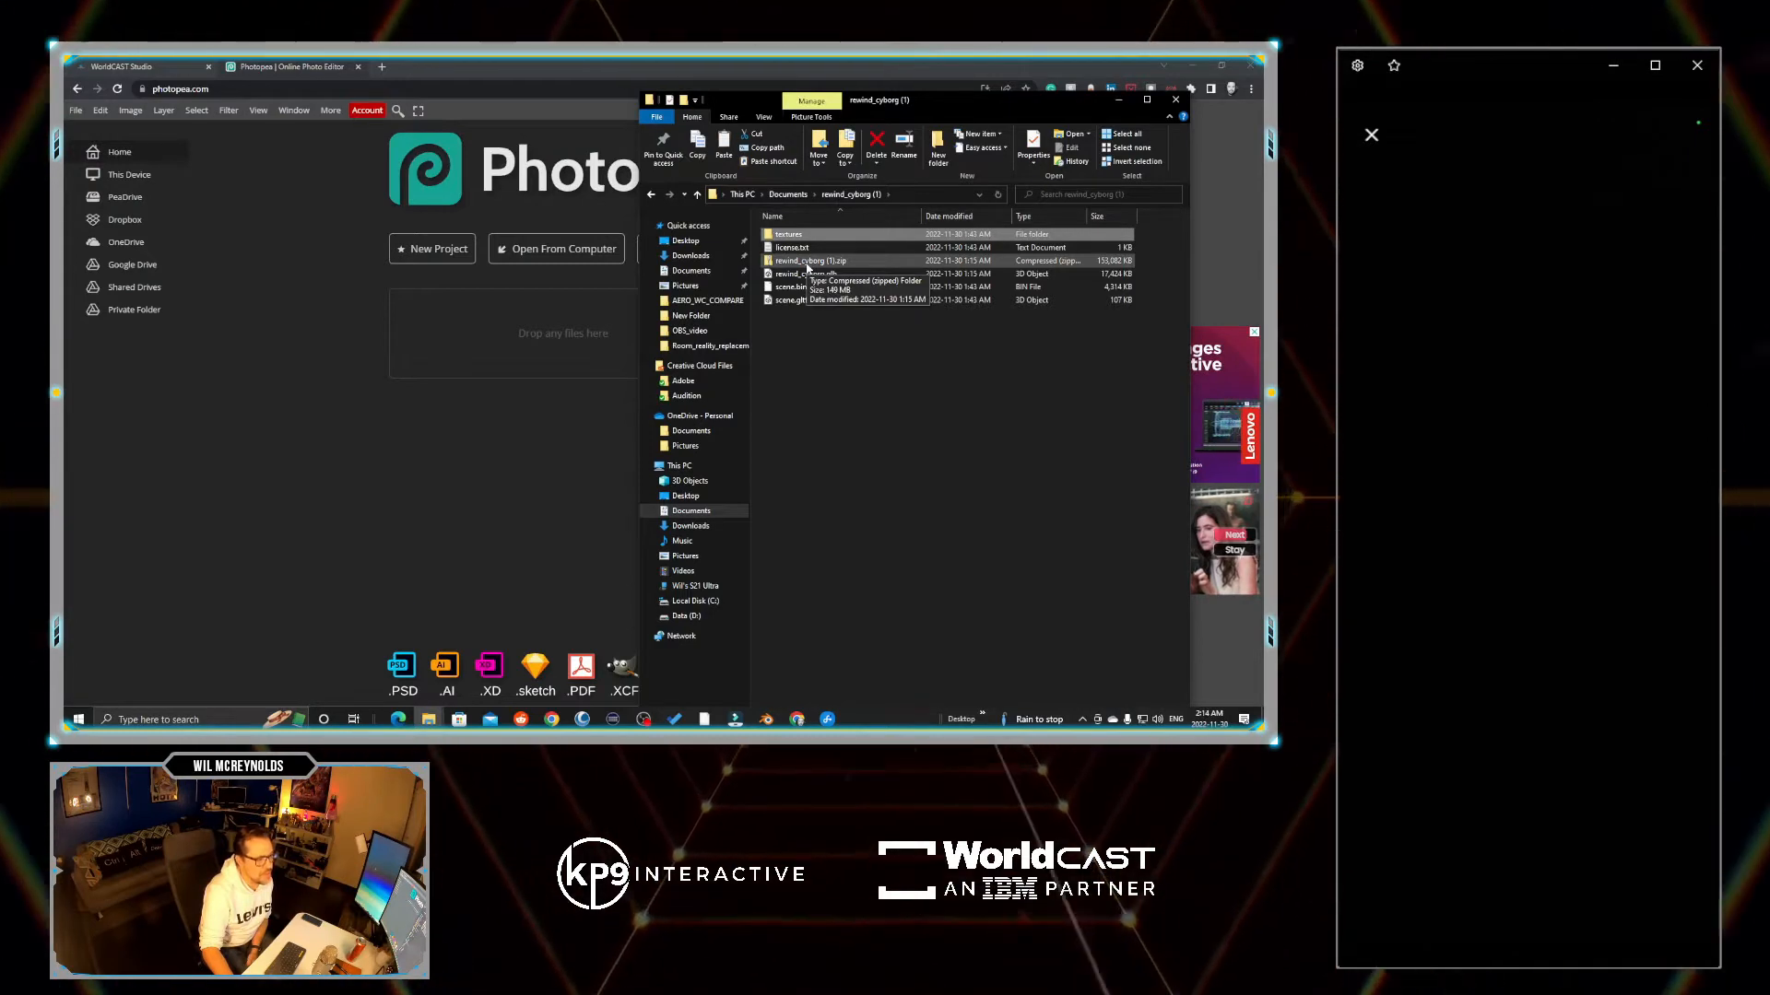
double_click(786, 236)
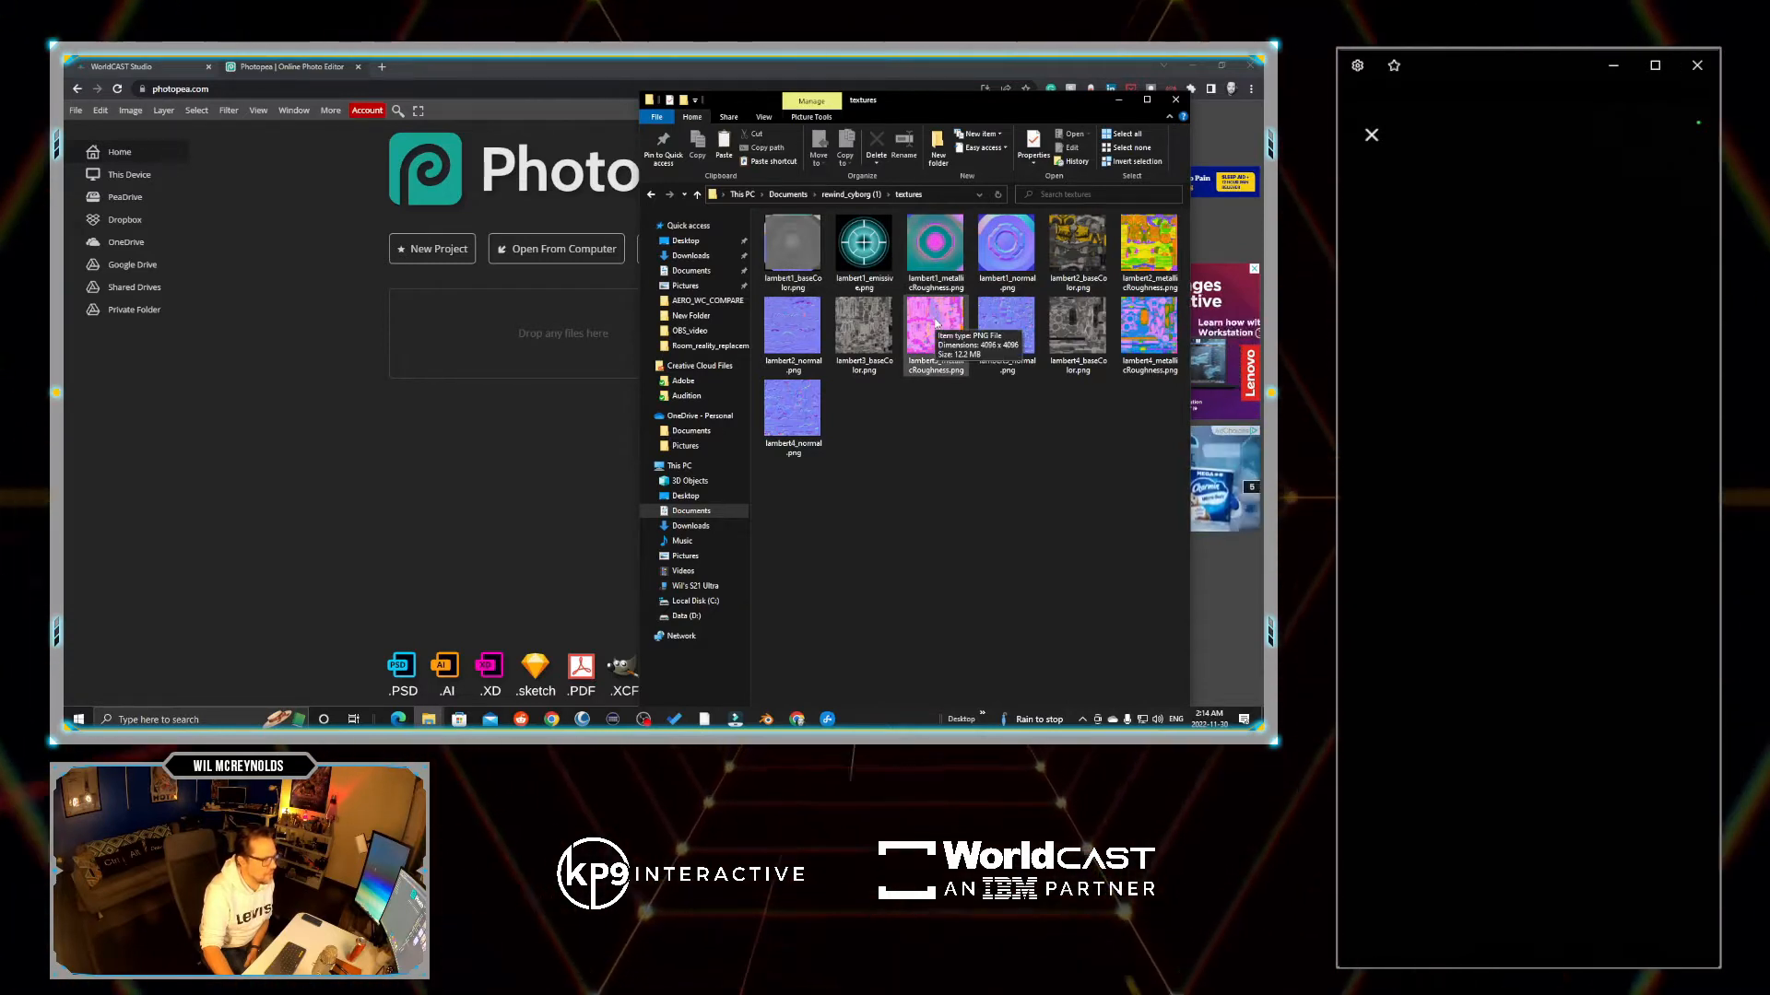
left_click_drag(932, 336, 519, 338)
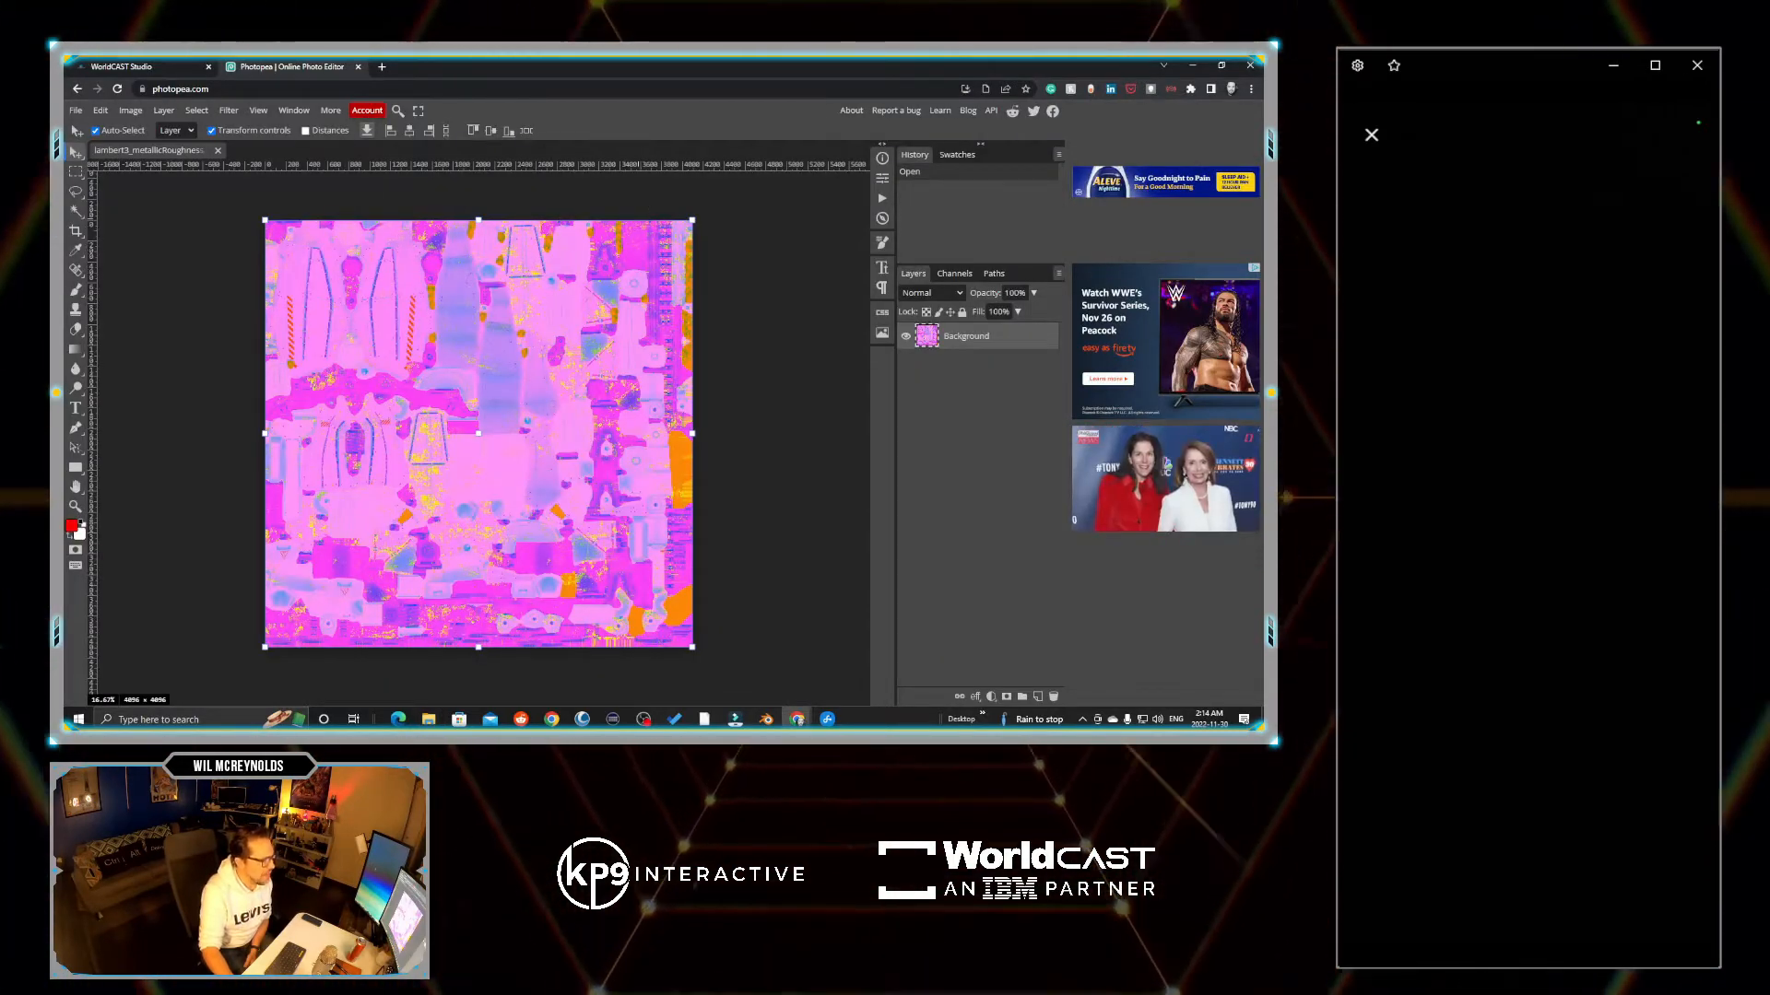
- Create a new action and start recording it
left_click(294, 113)
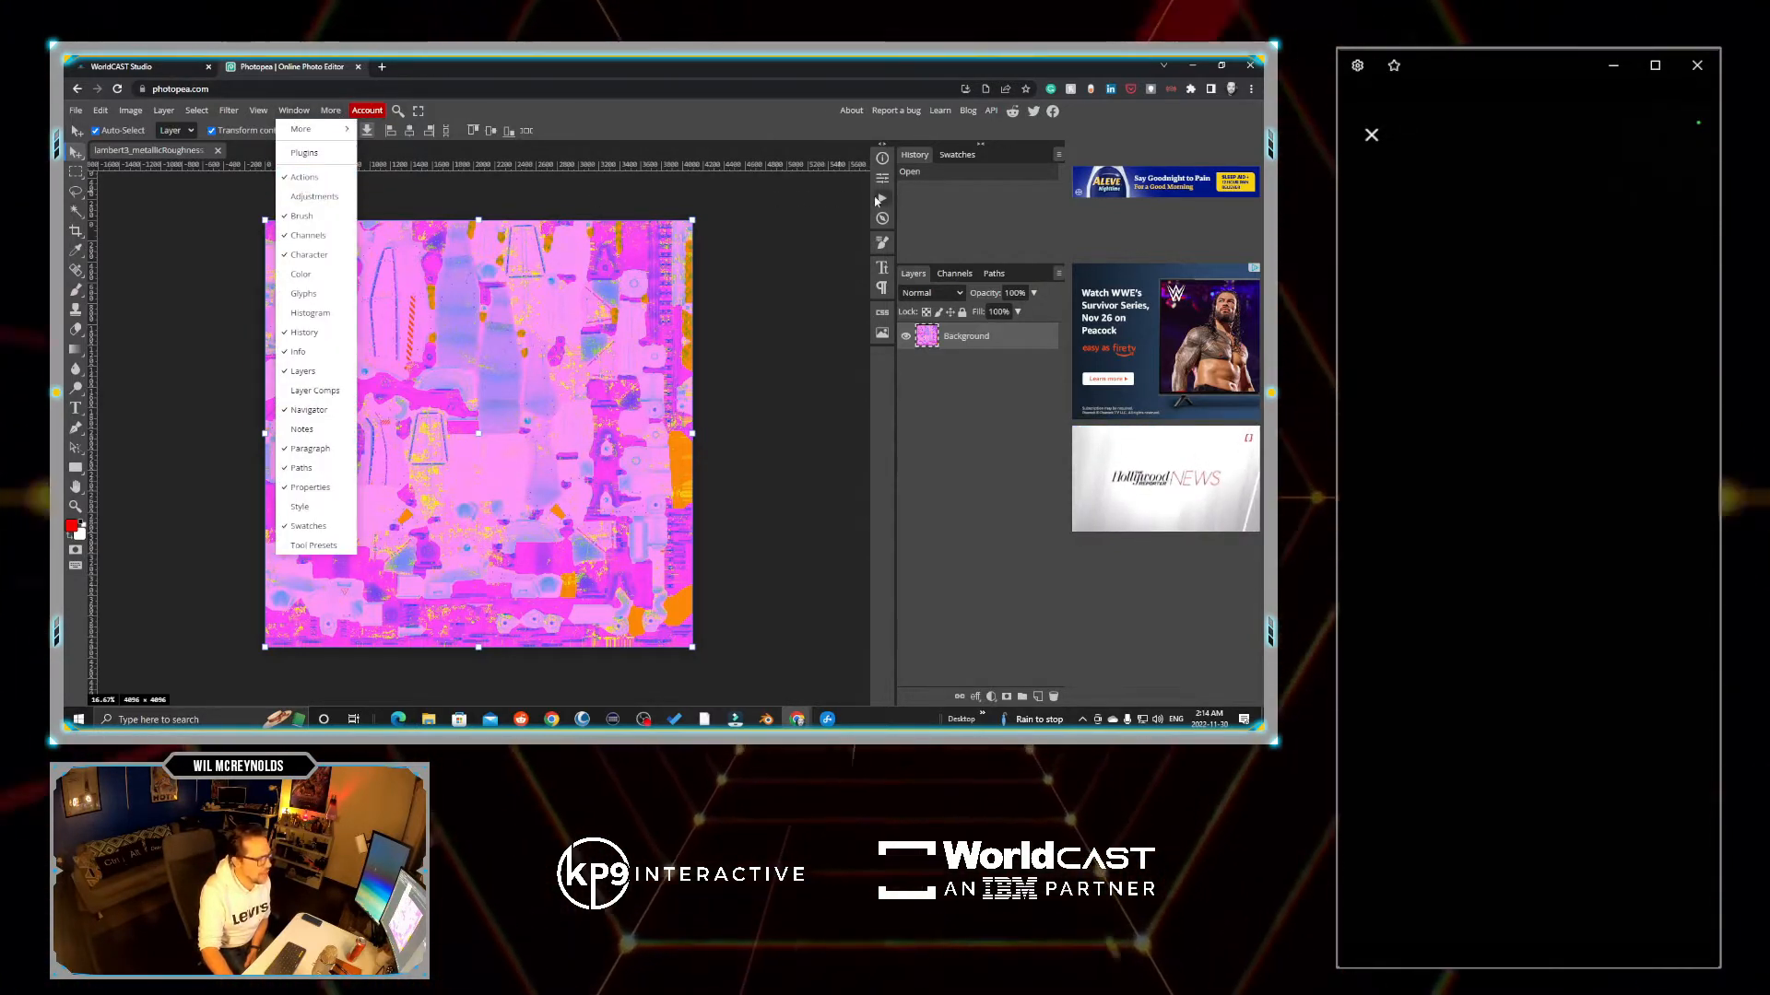
left_click(880, 202)
left_click(880, 202)
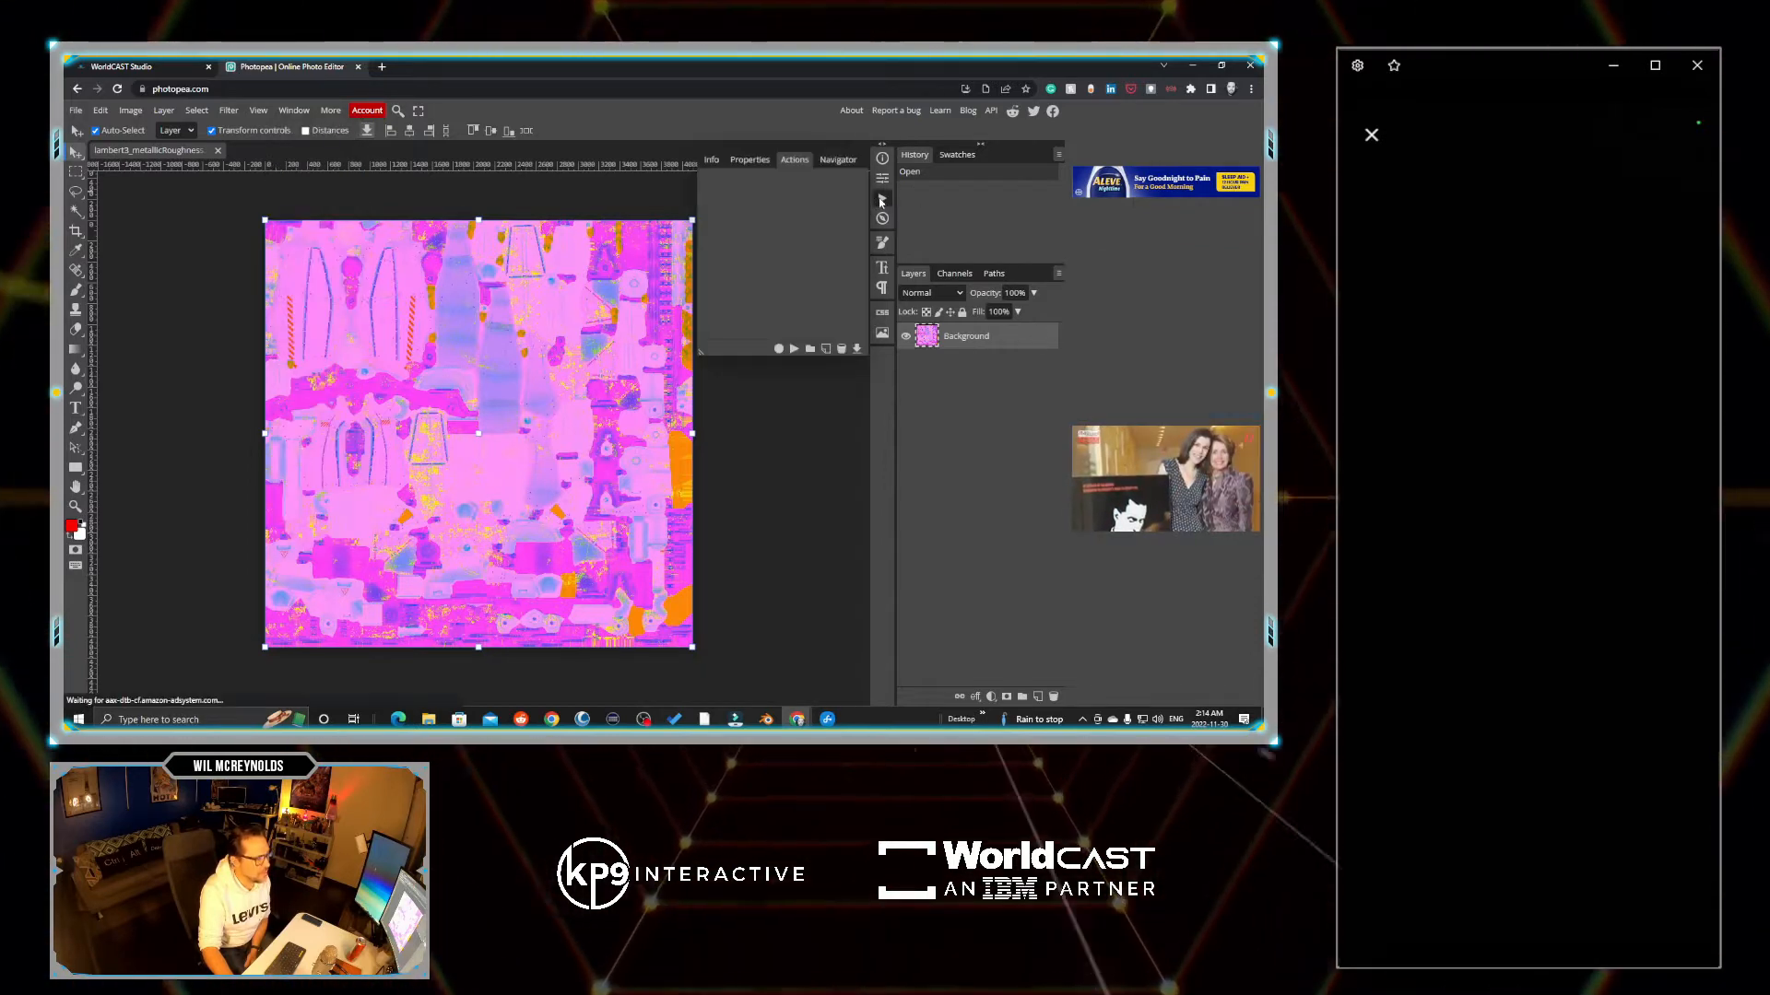
left_click(827, 349)
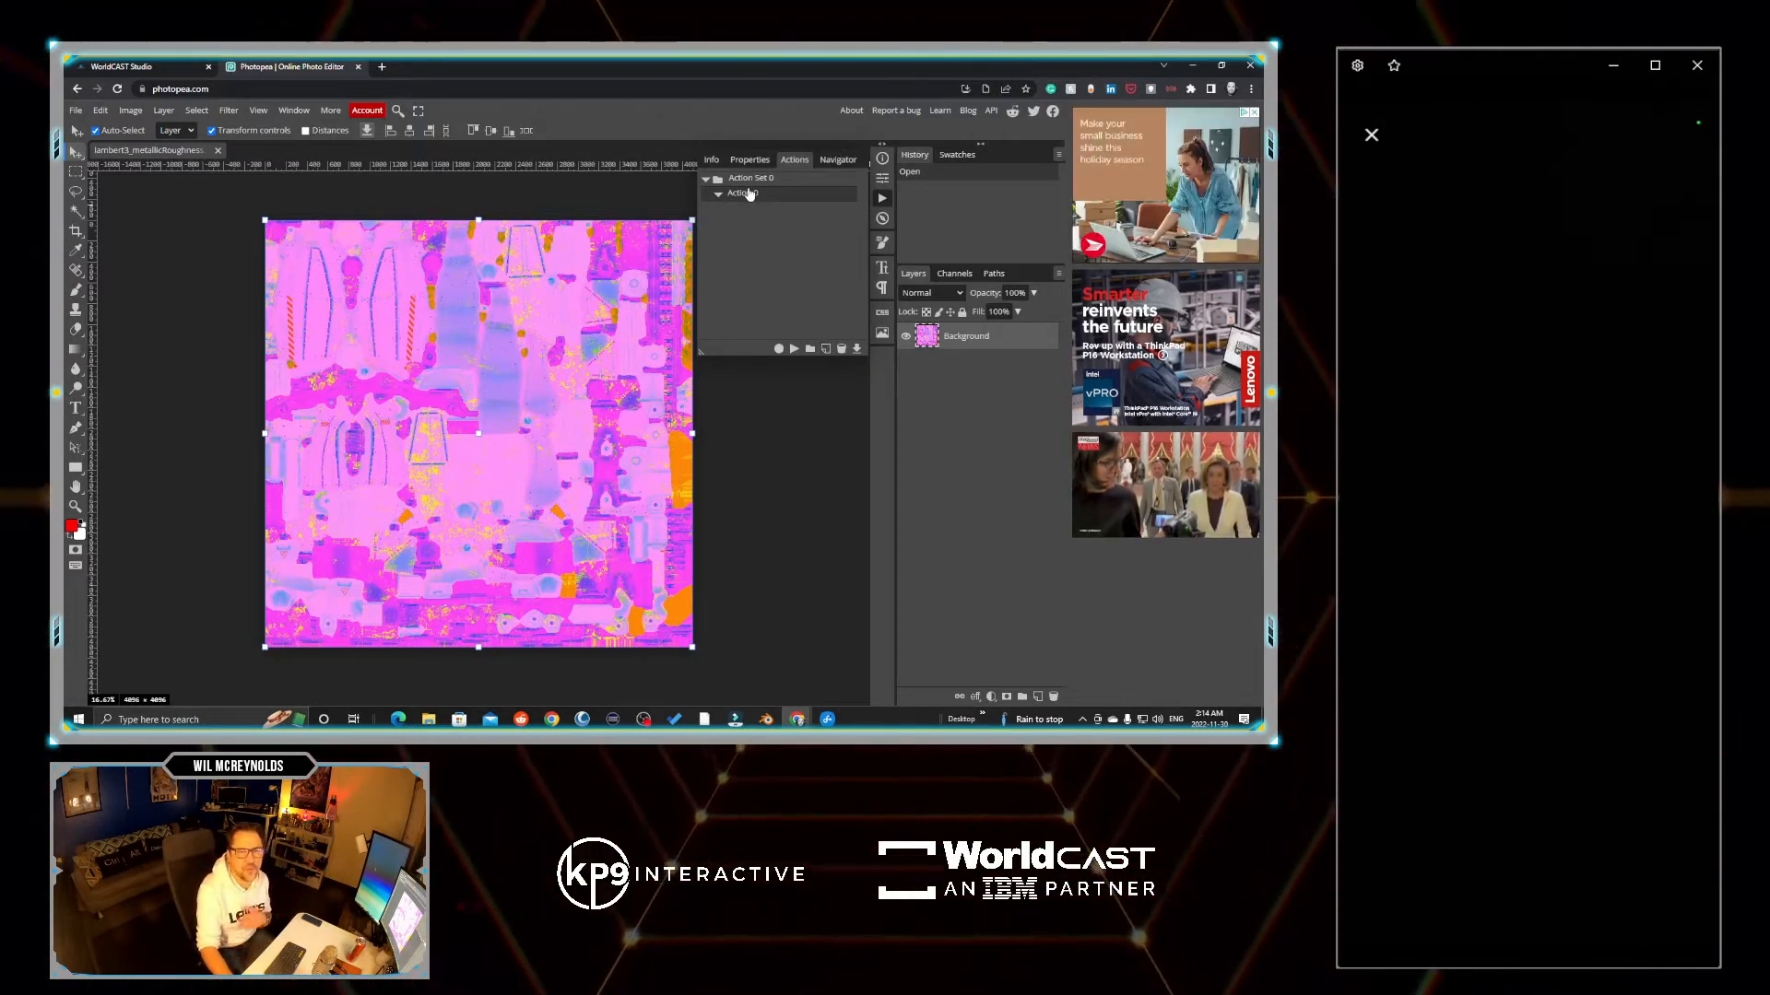
left_click(779, 350)
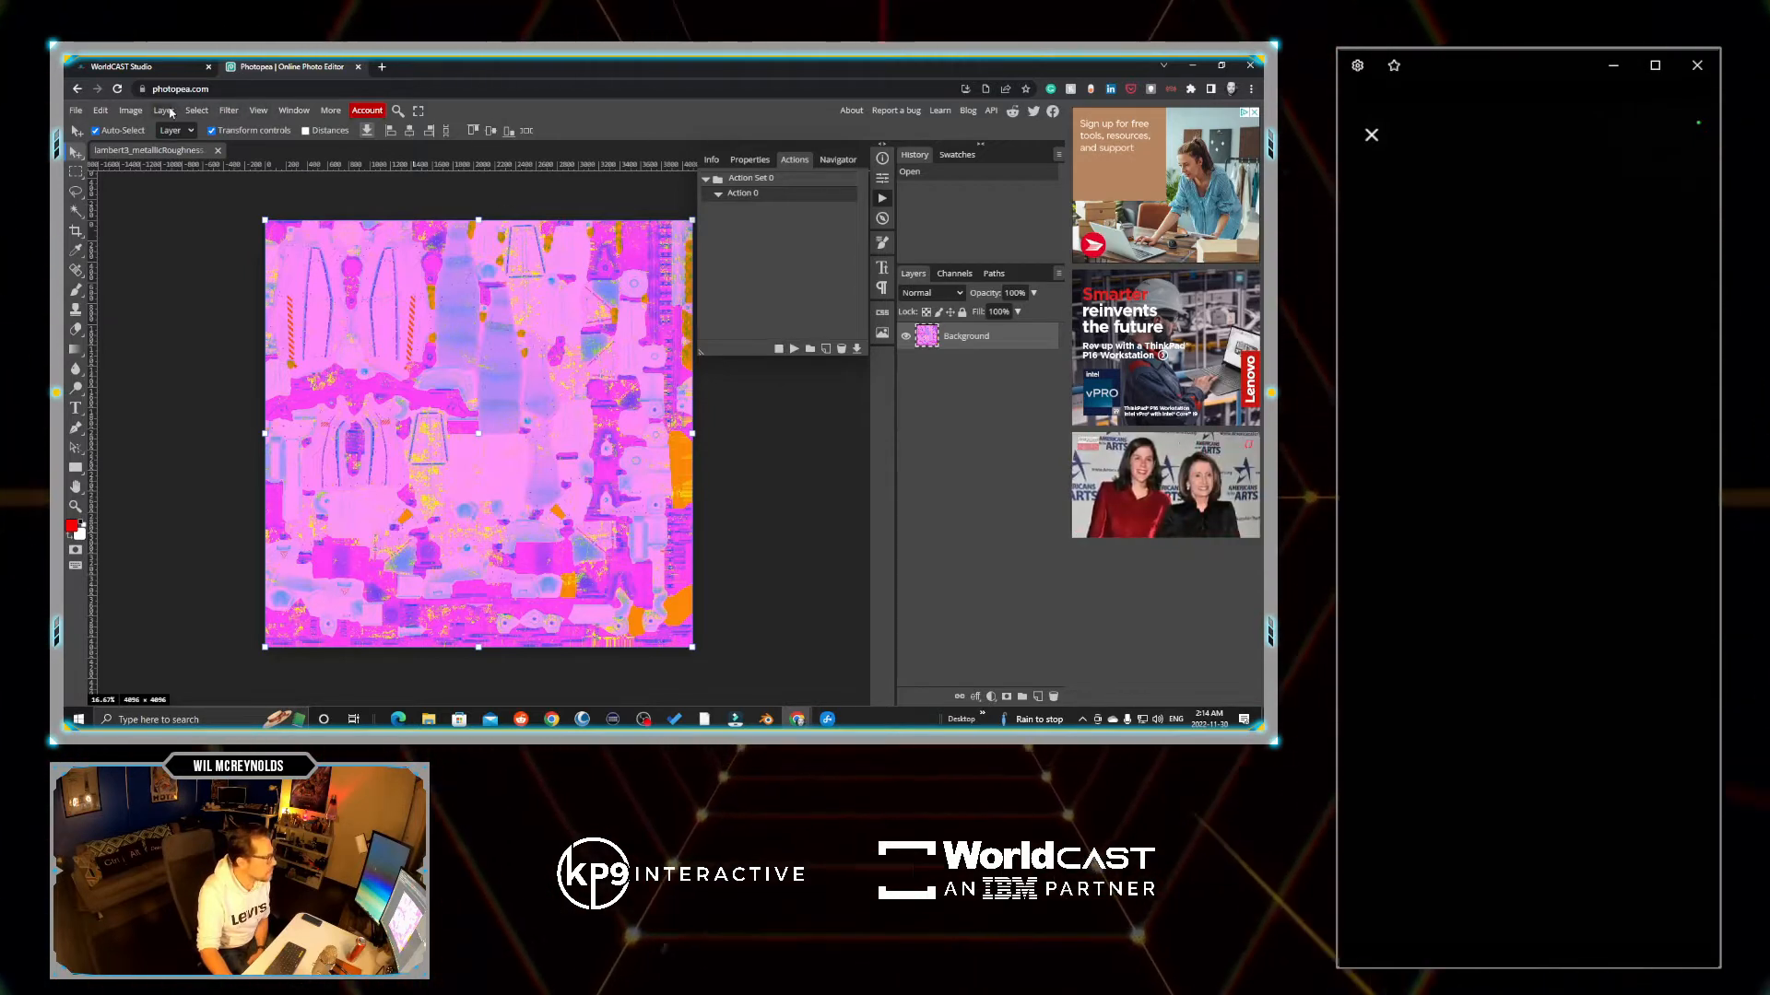
- Resize the image to 1024 by 1024 pixels and stop recording the action
left_click(132, 111)
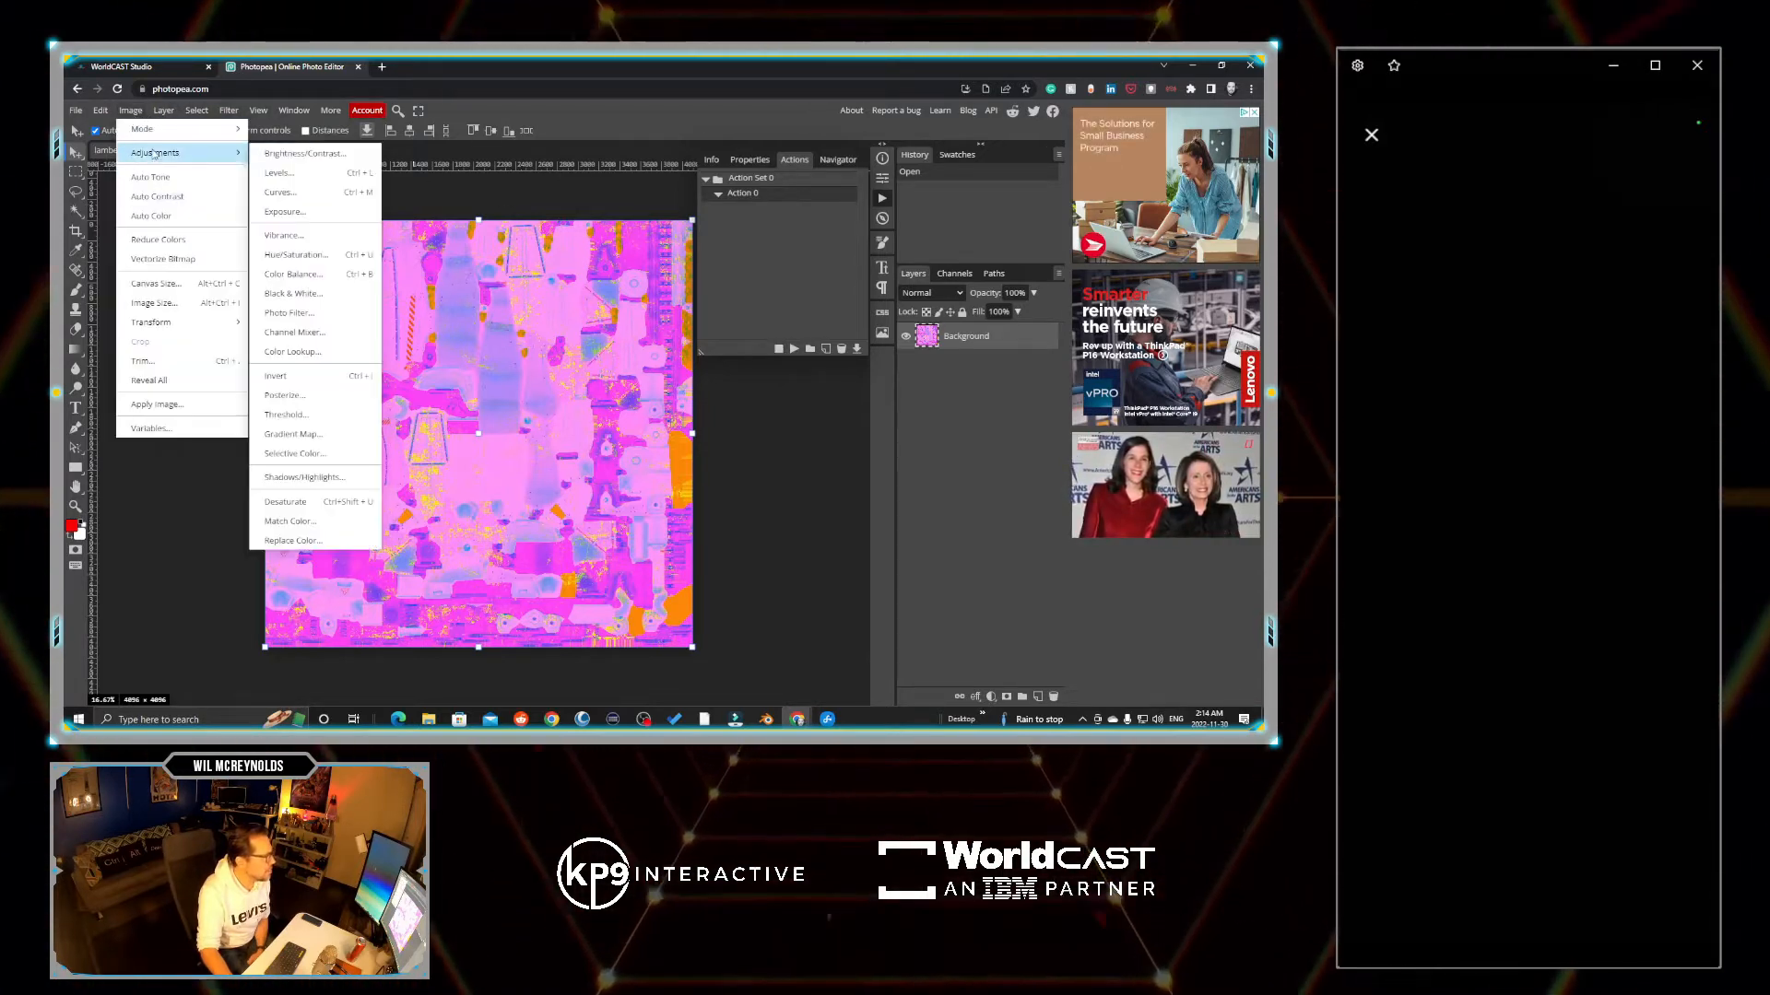
left_click(152, 303)
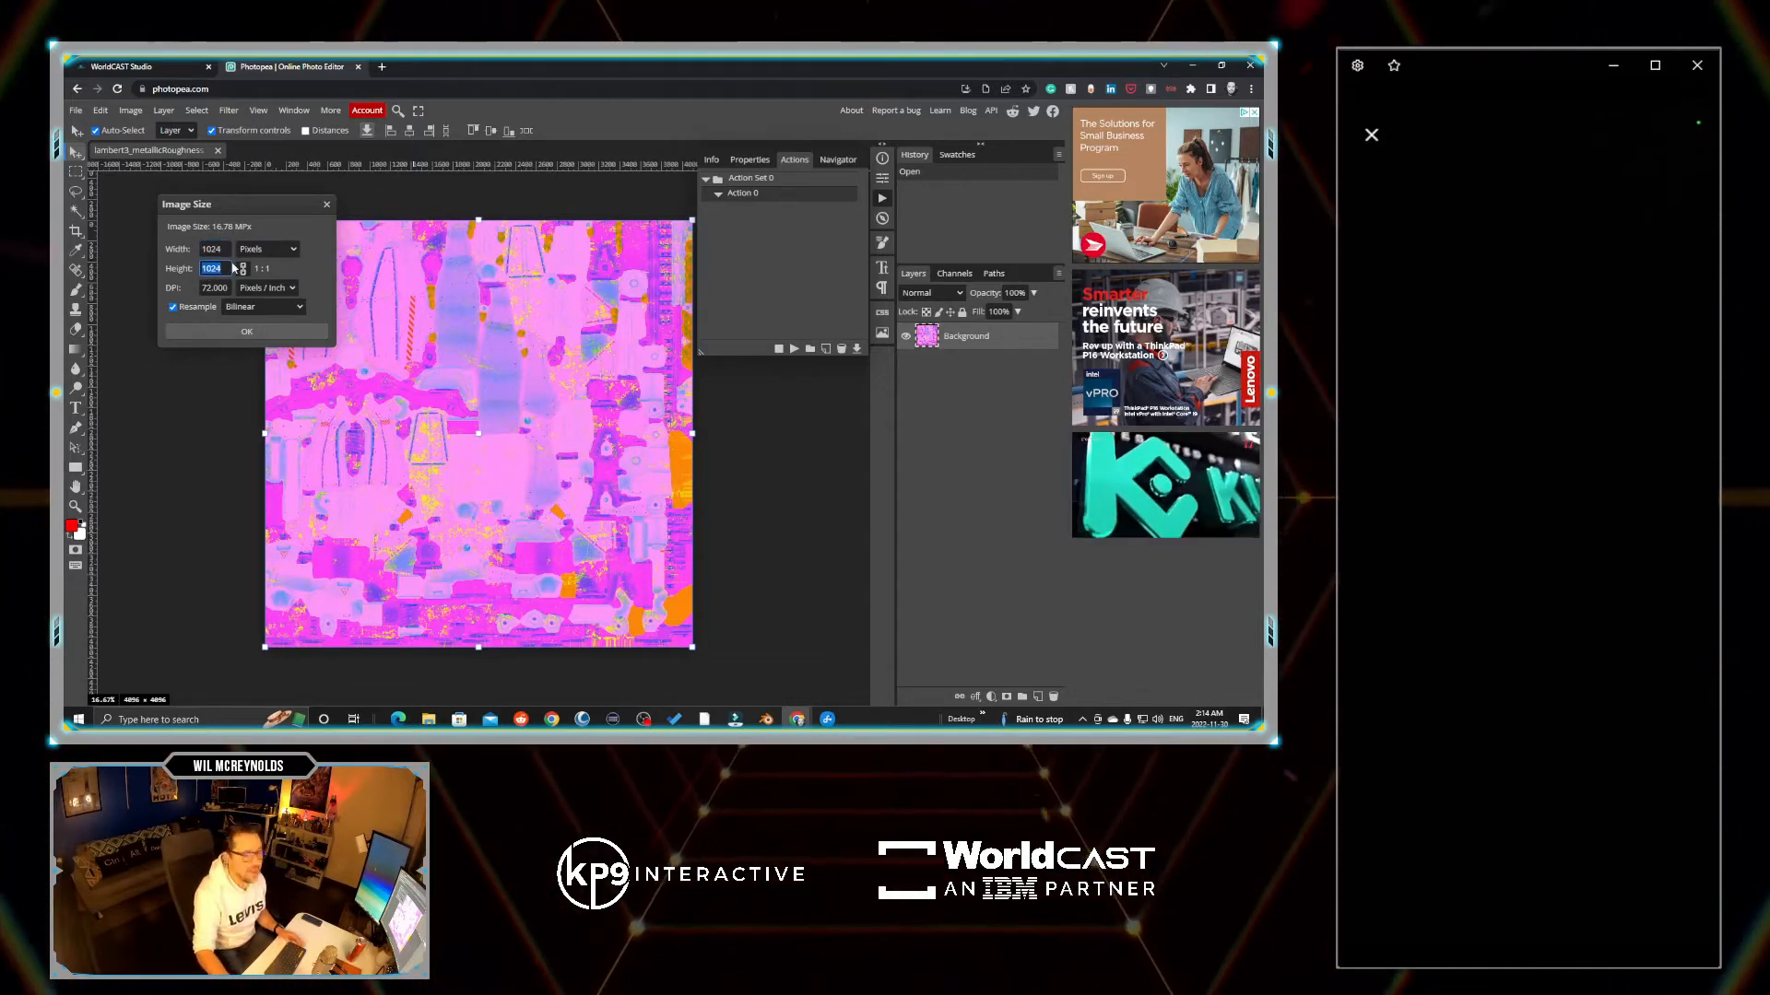
left_click(246, 332)
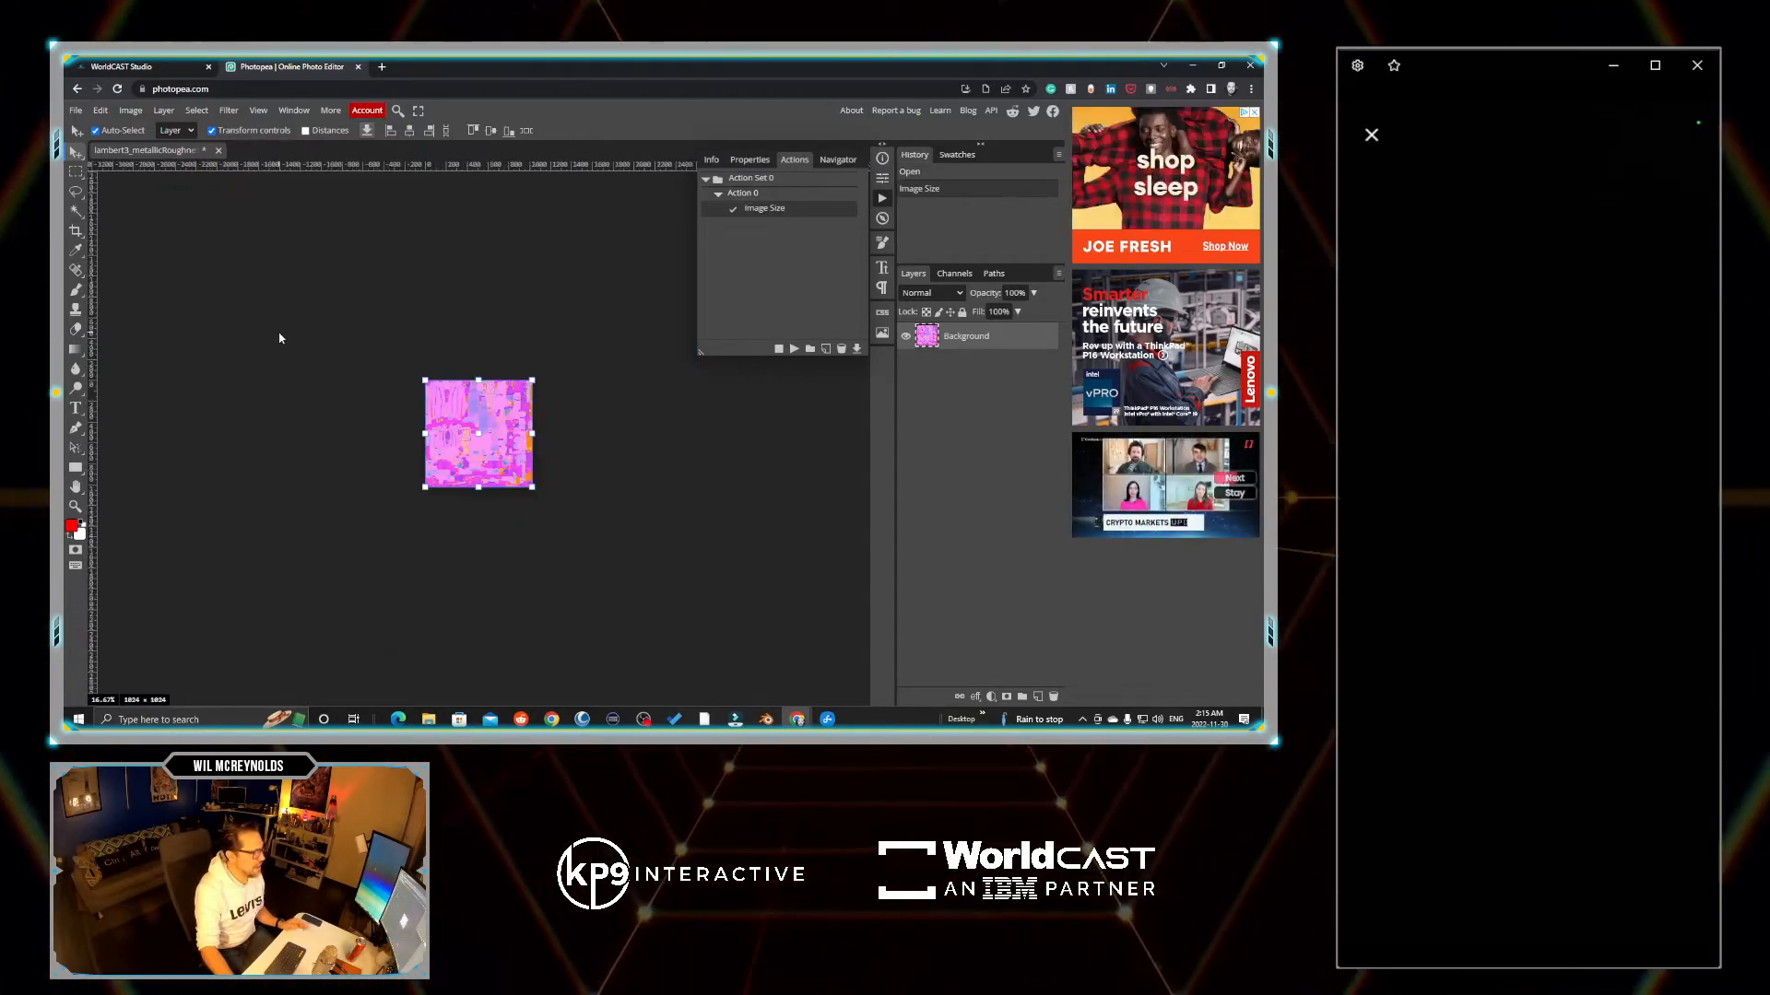
left_click(780, 349)
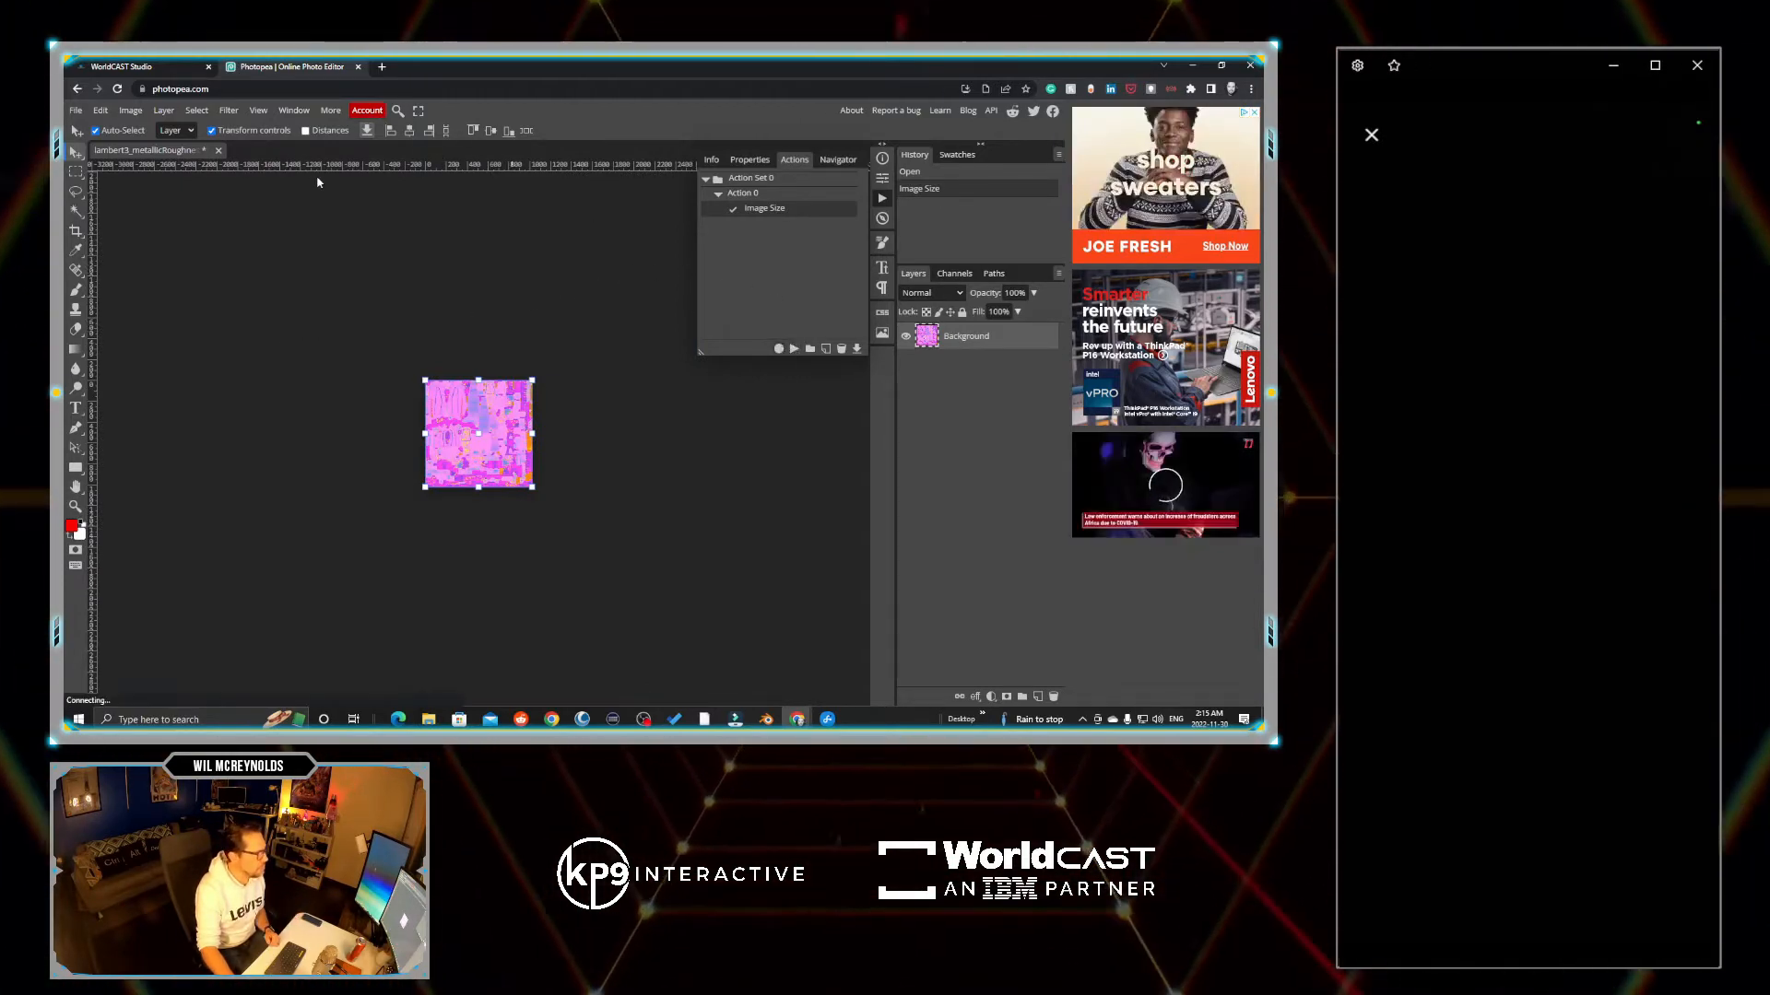
- Close the resized texture without saving it and open the Batch automation dialog
left_click(218, 150)
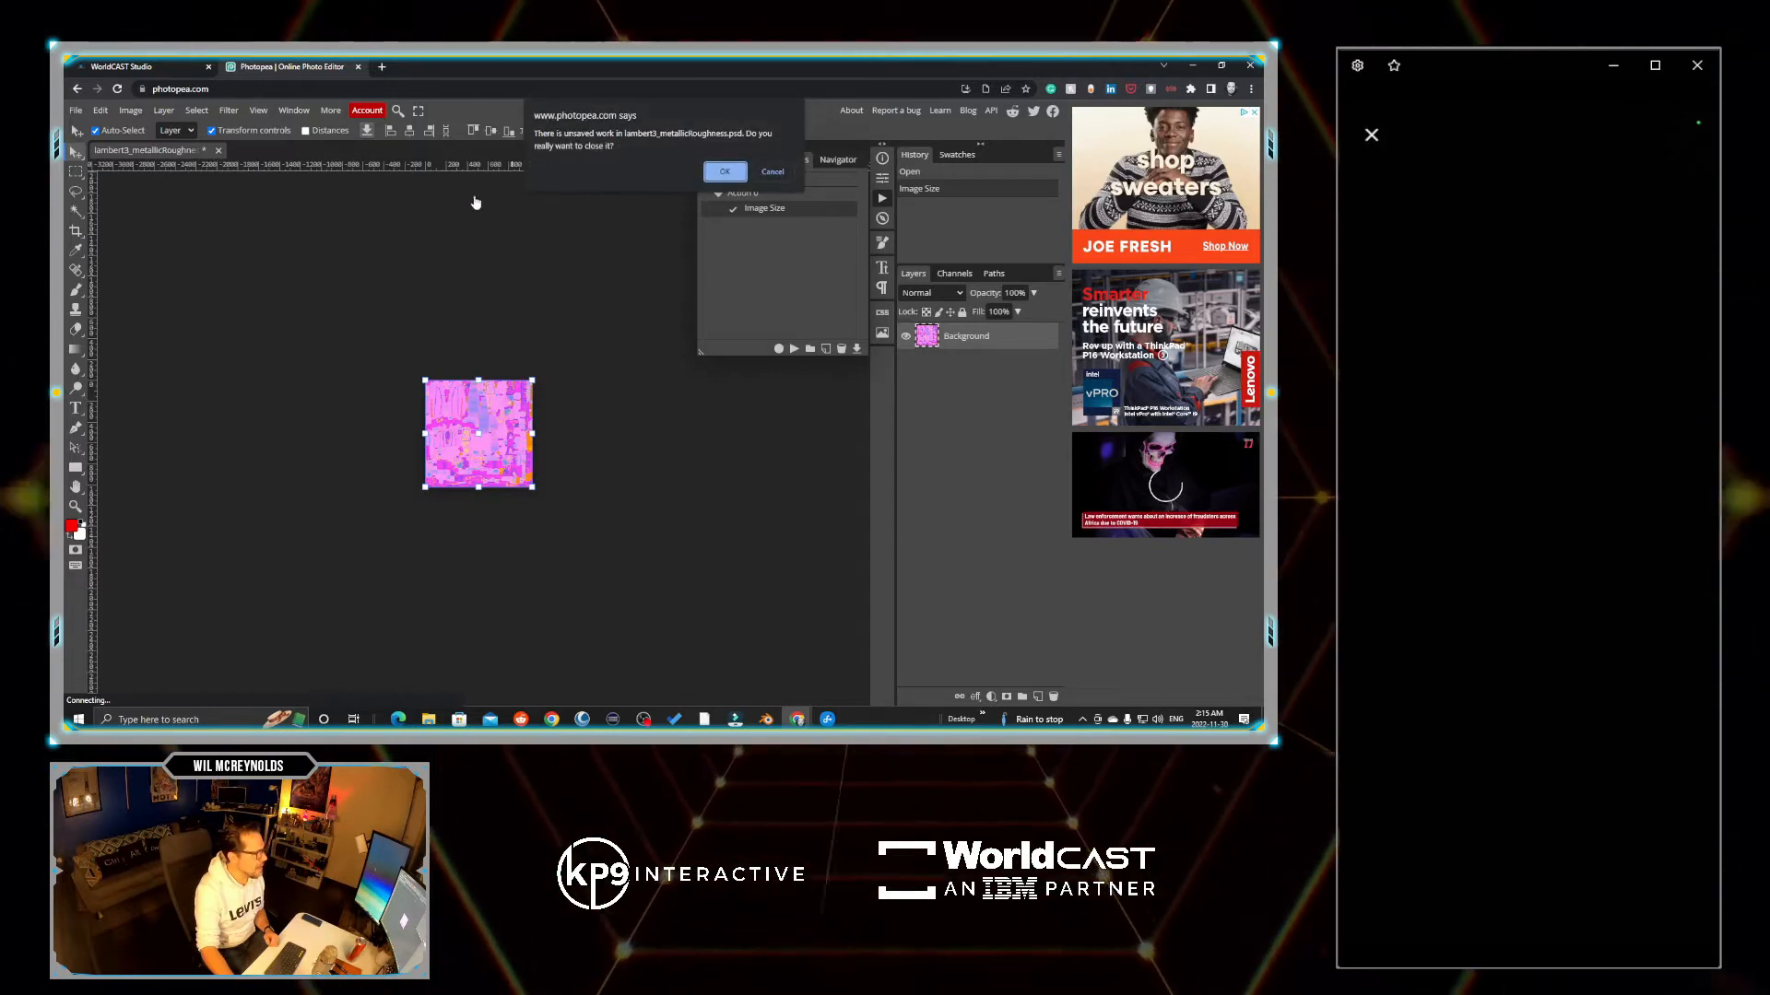
left_click(723, 173)
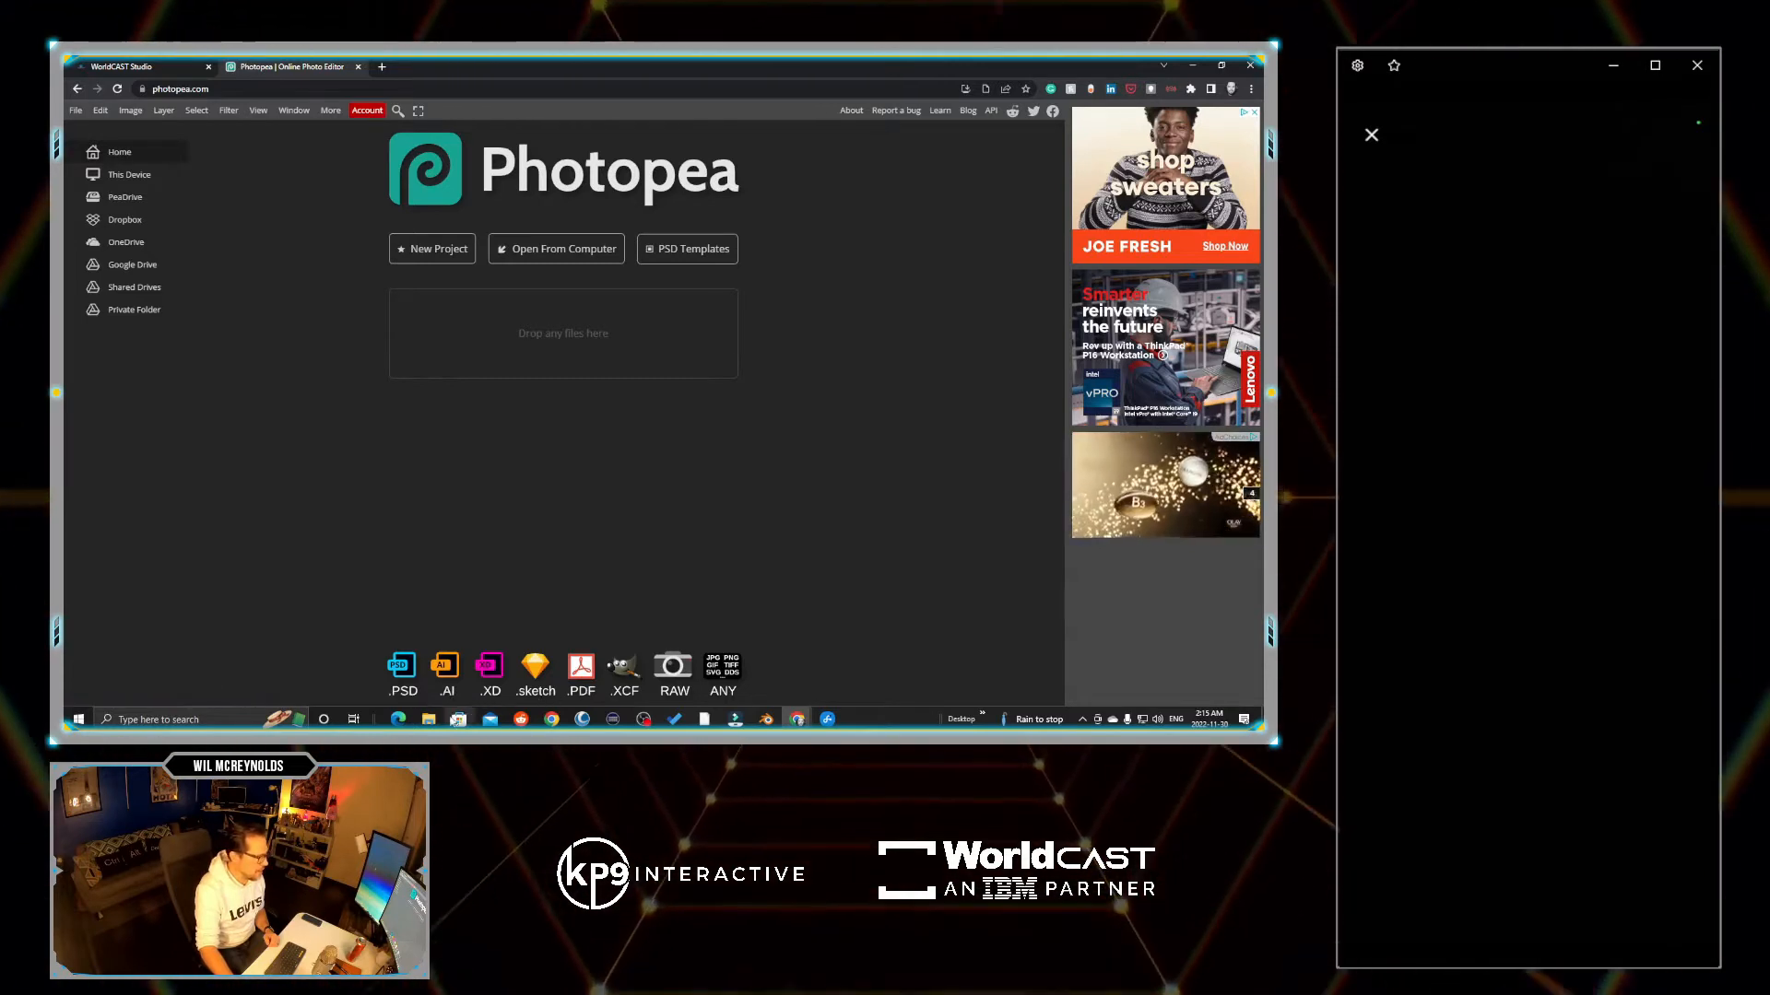
mouse_move(429, 719)
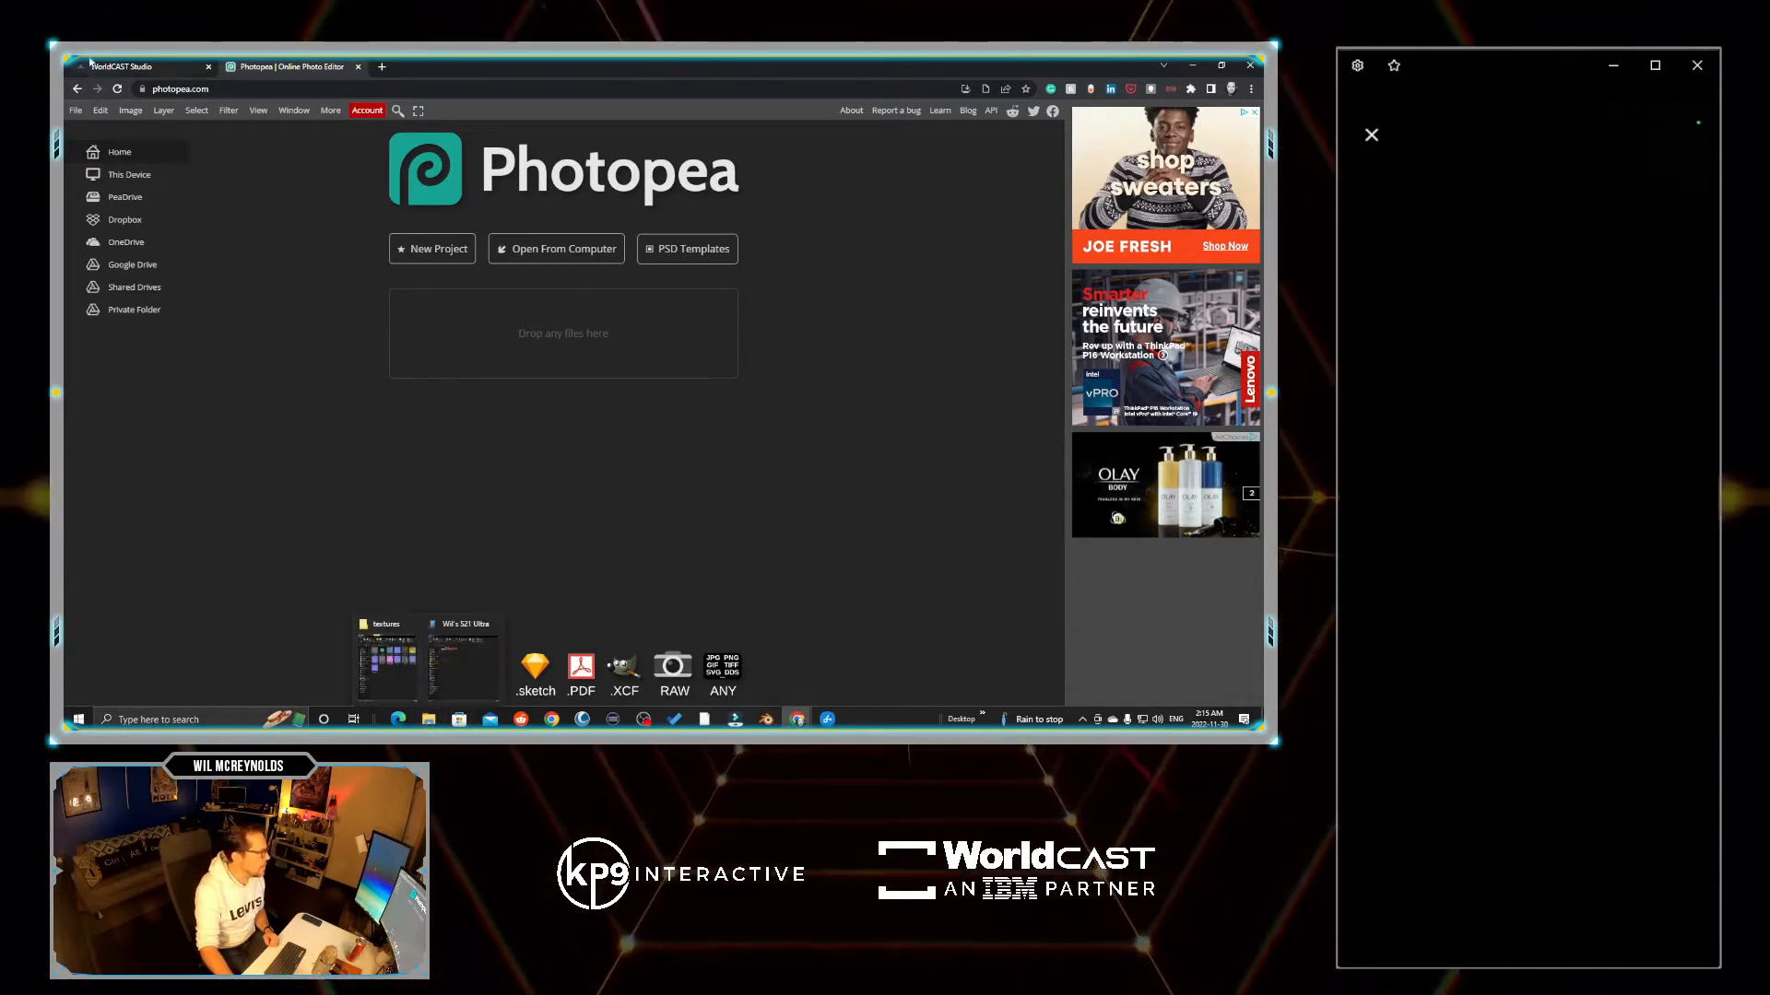
left_click(76, 110)
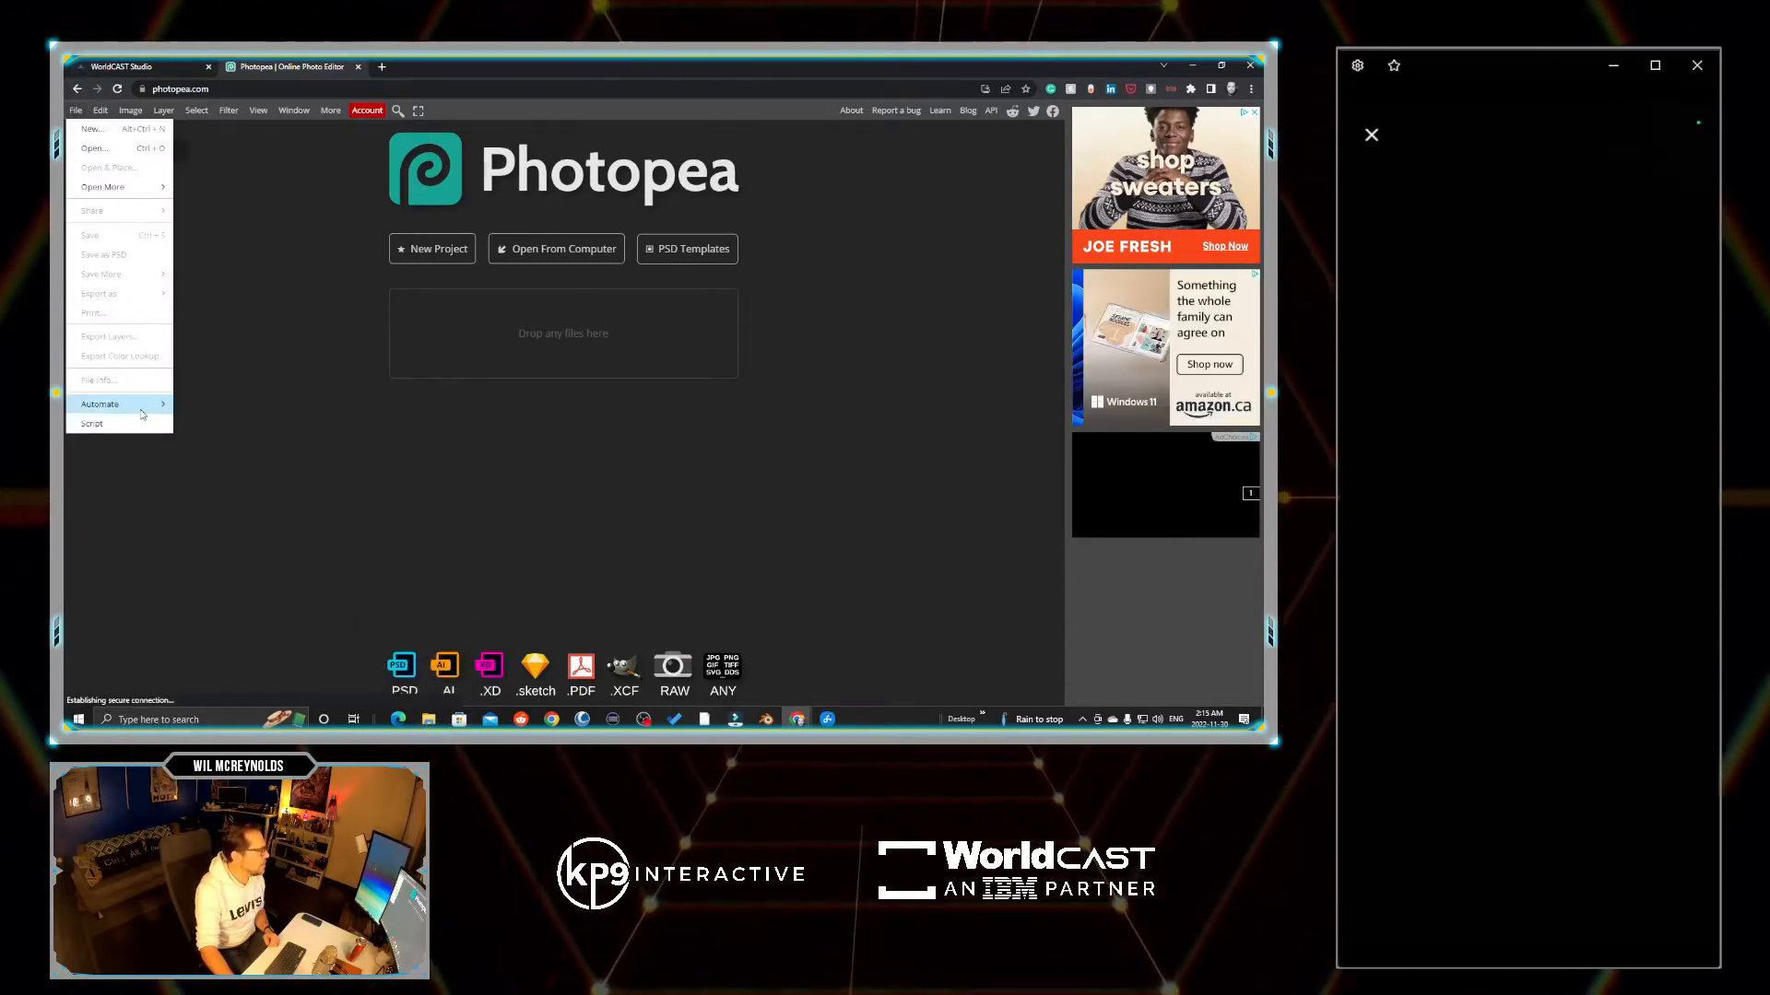
mouse_move(146, 406)
left_click(203, 404)
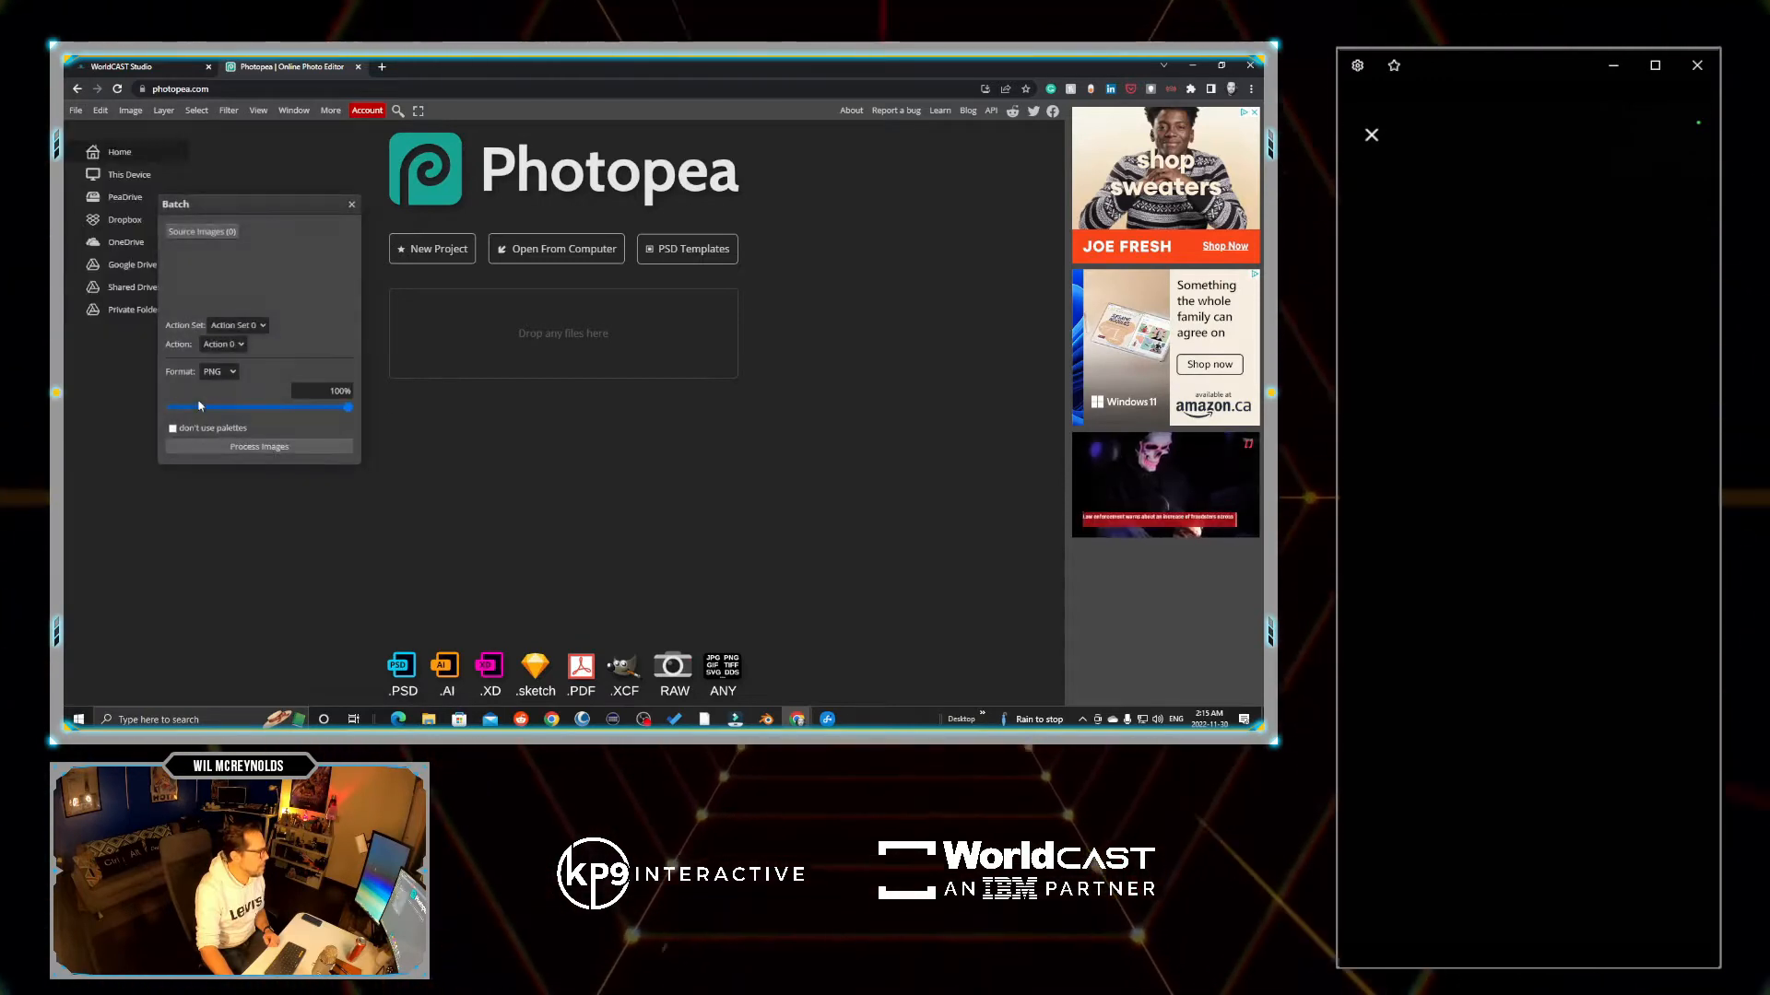
- Load the lambert2, lambert3 and lambert4 PNG textures as batch source images and process them with the recorded action as PNG
left_click(202, 231)
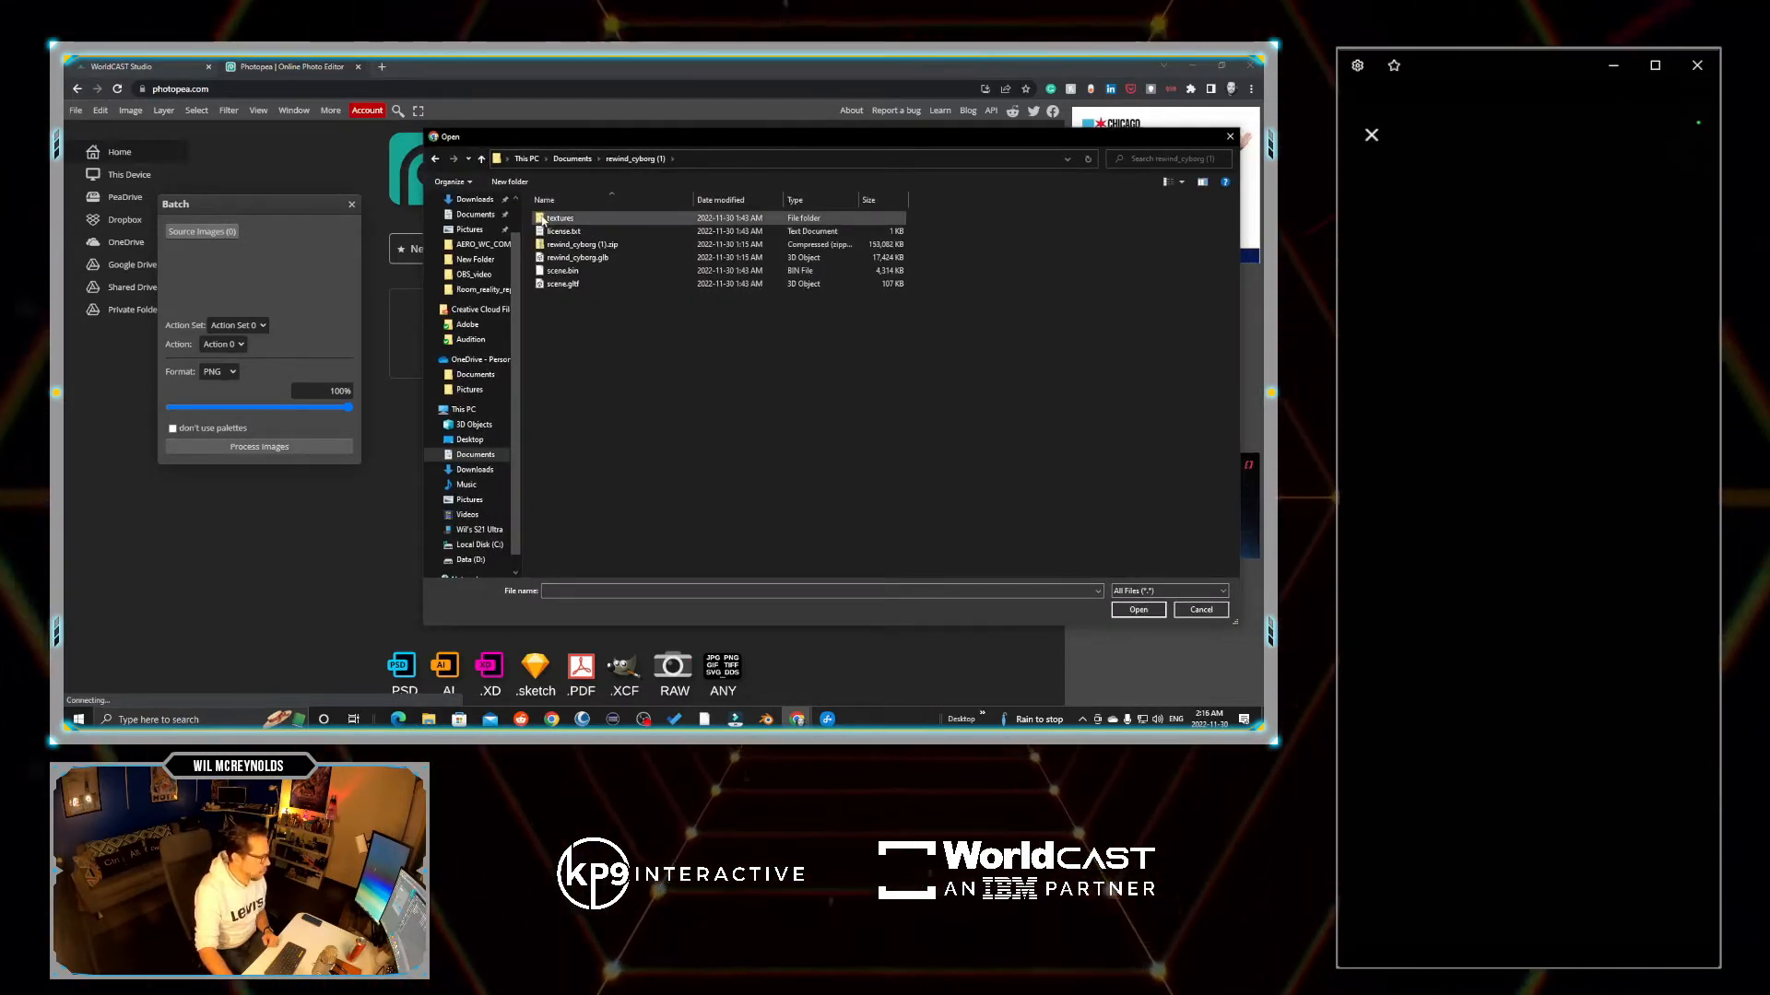
double_click(553, 218)
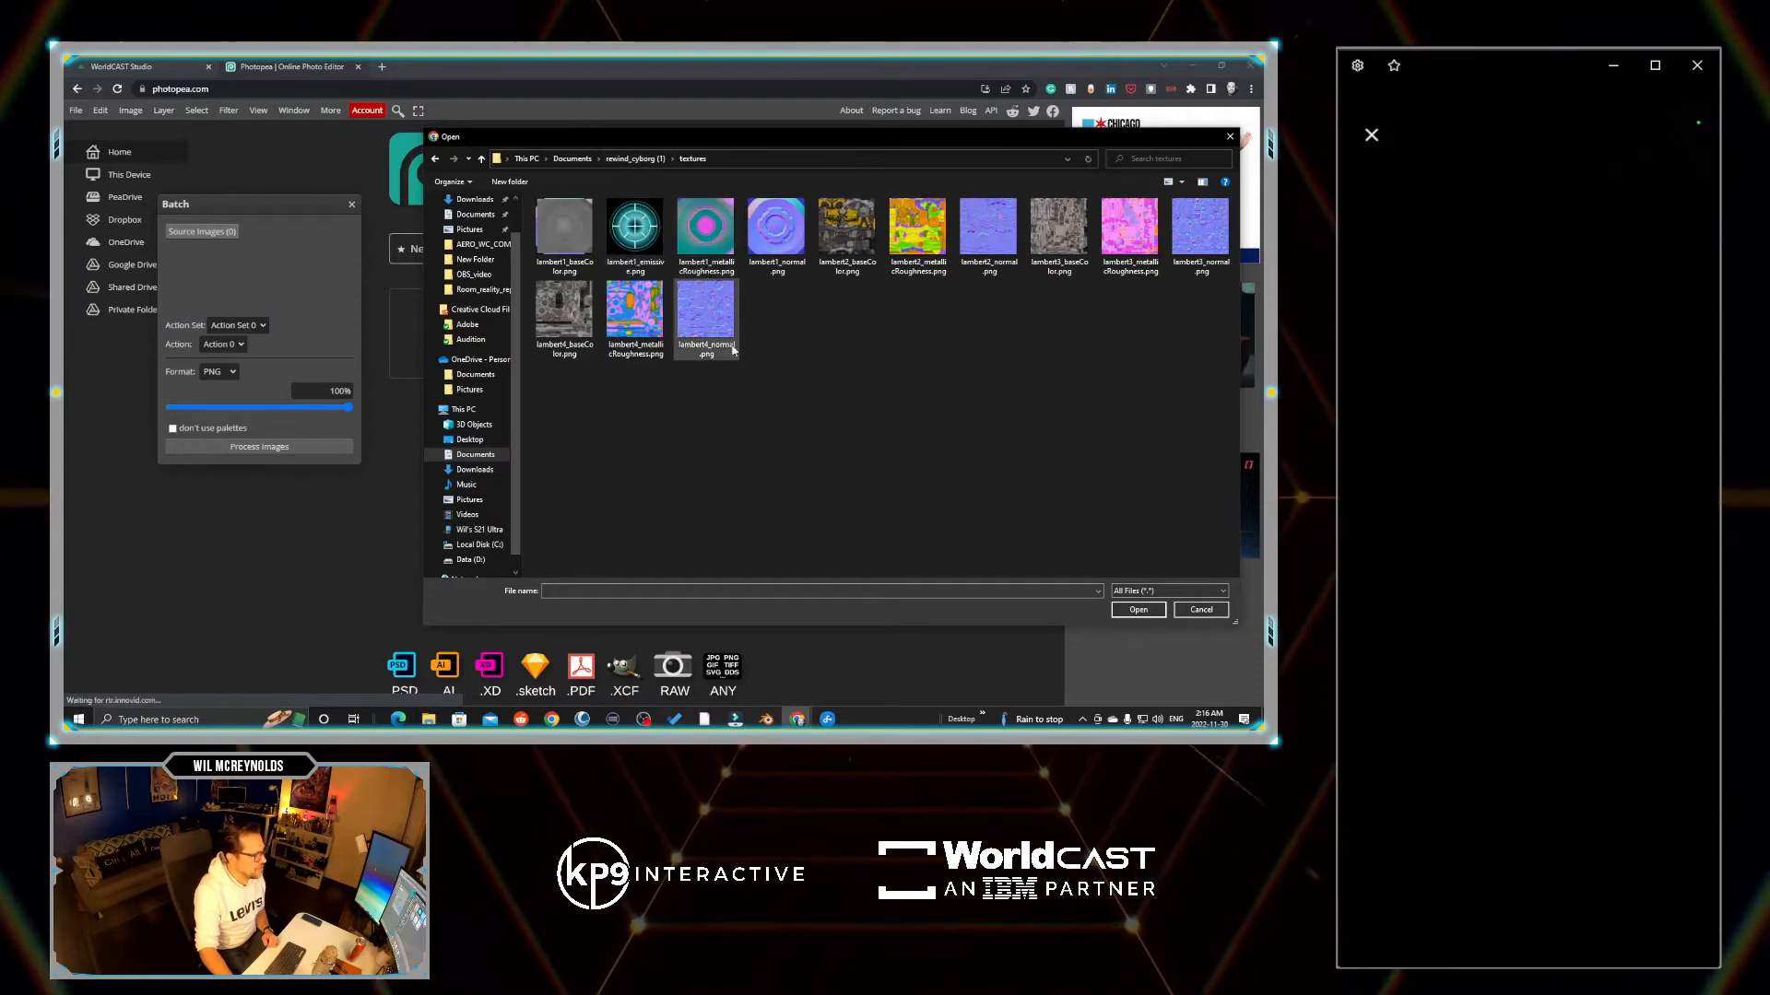
right_click(821, 384)
mouse_move(885, 402)
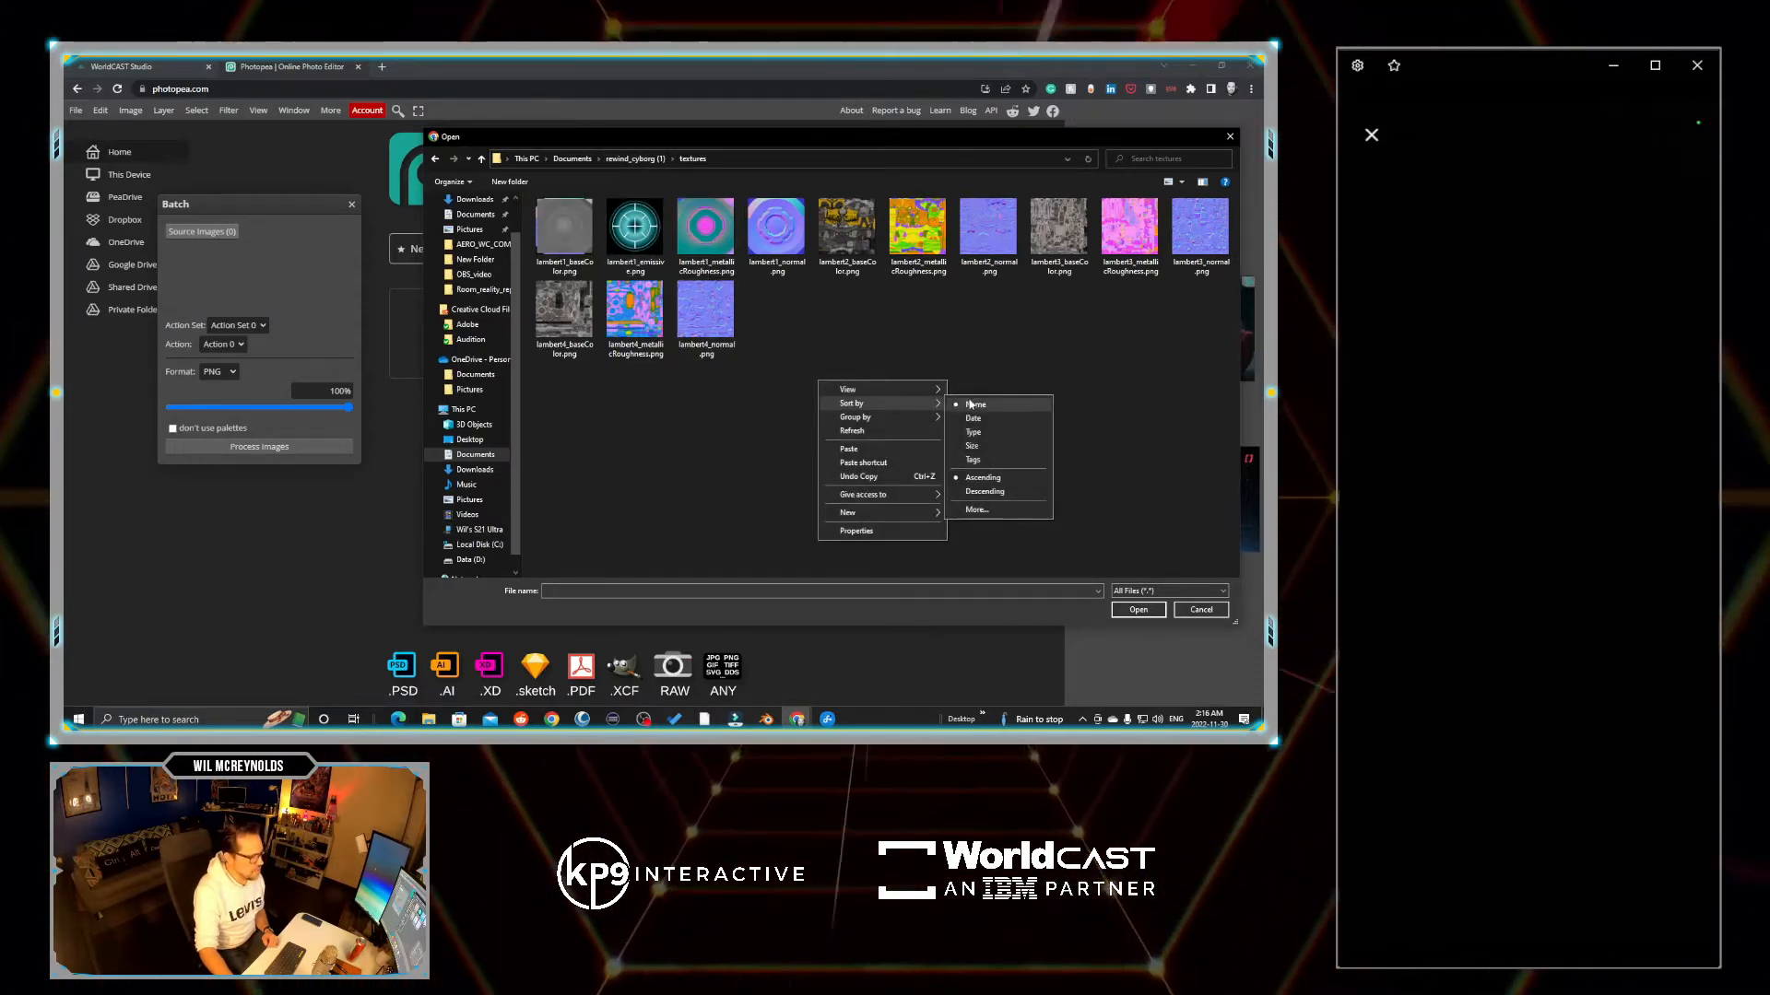
left_click(973, 432)
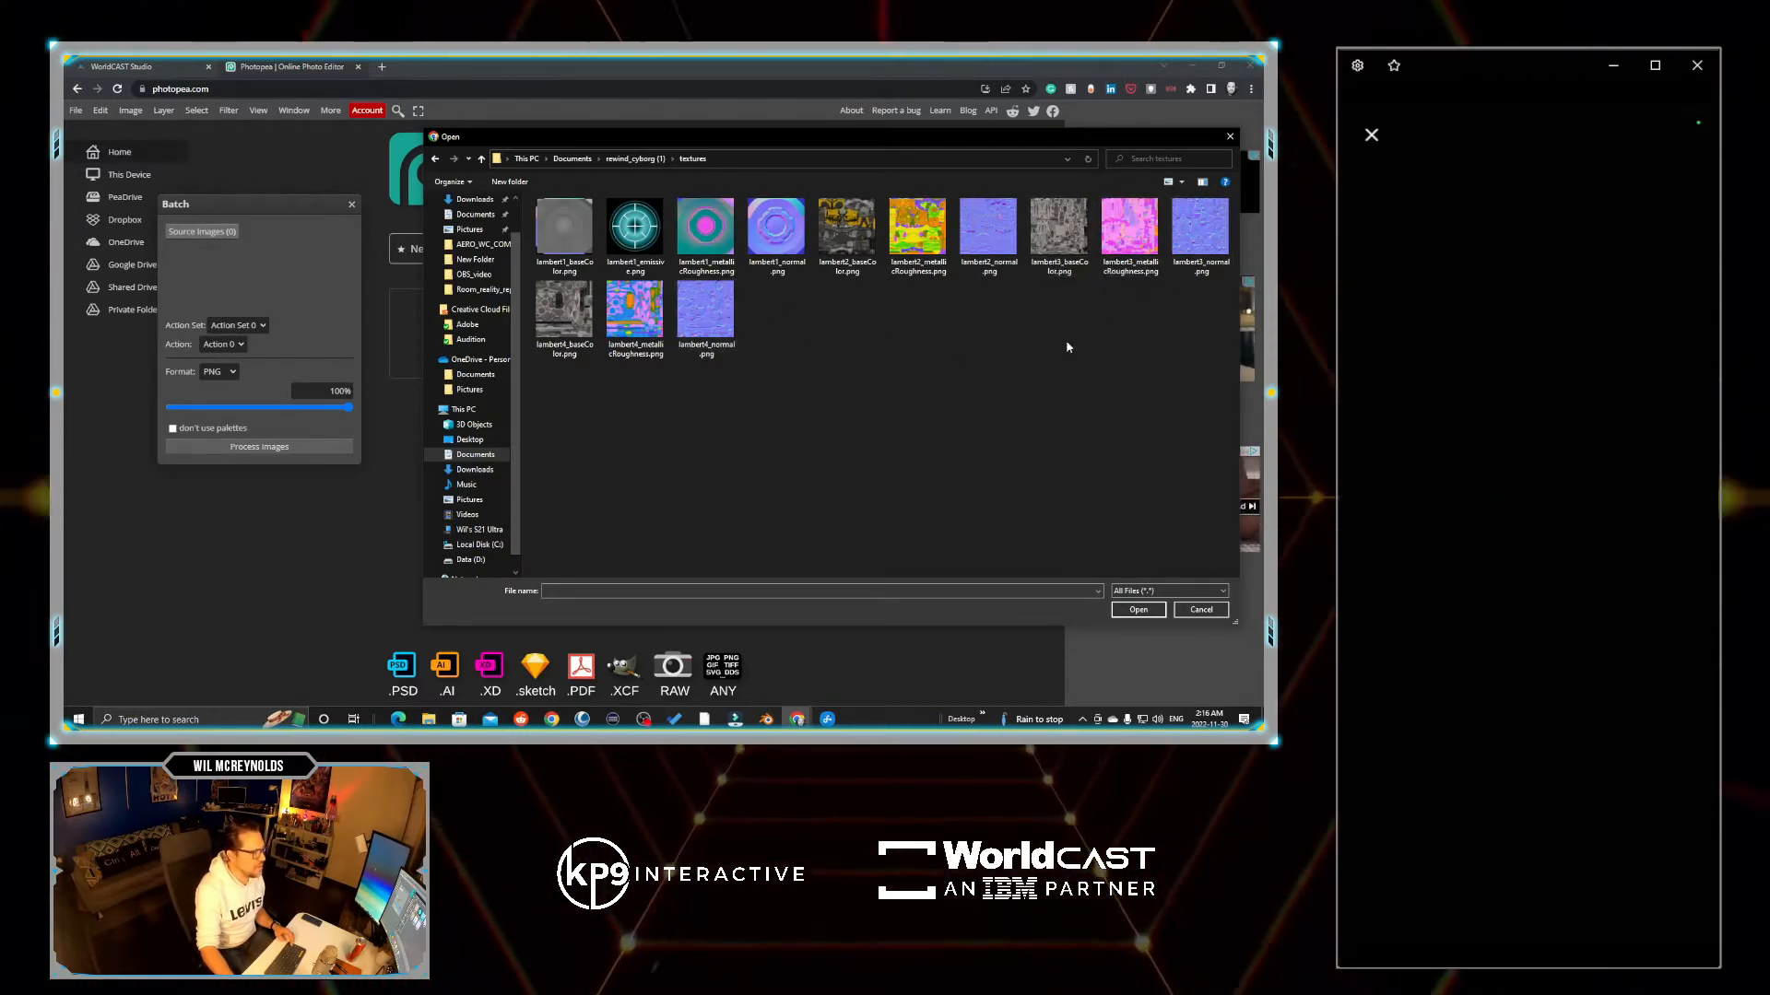
left_click_drag(1209, 345, 573, 205)
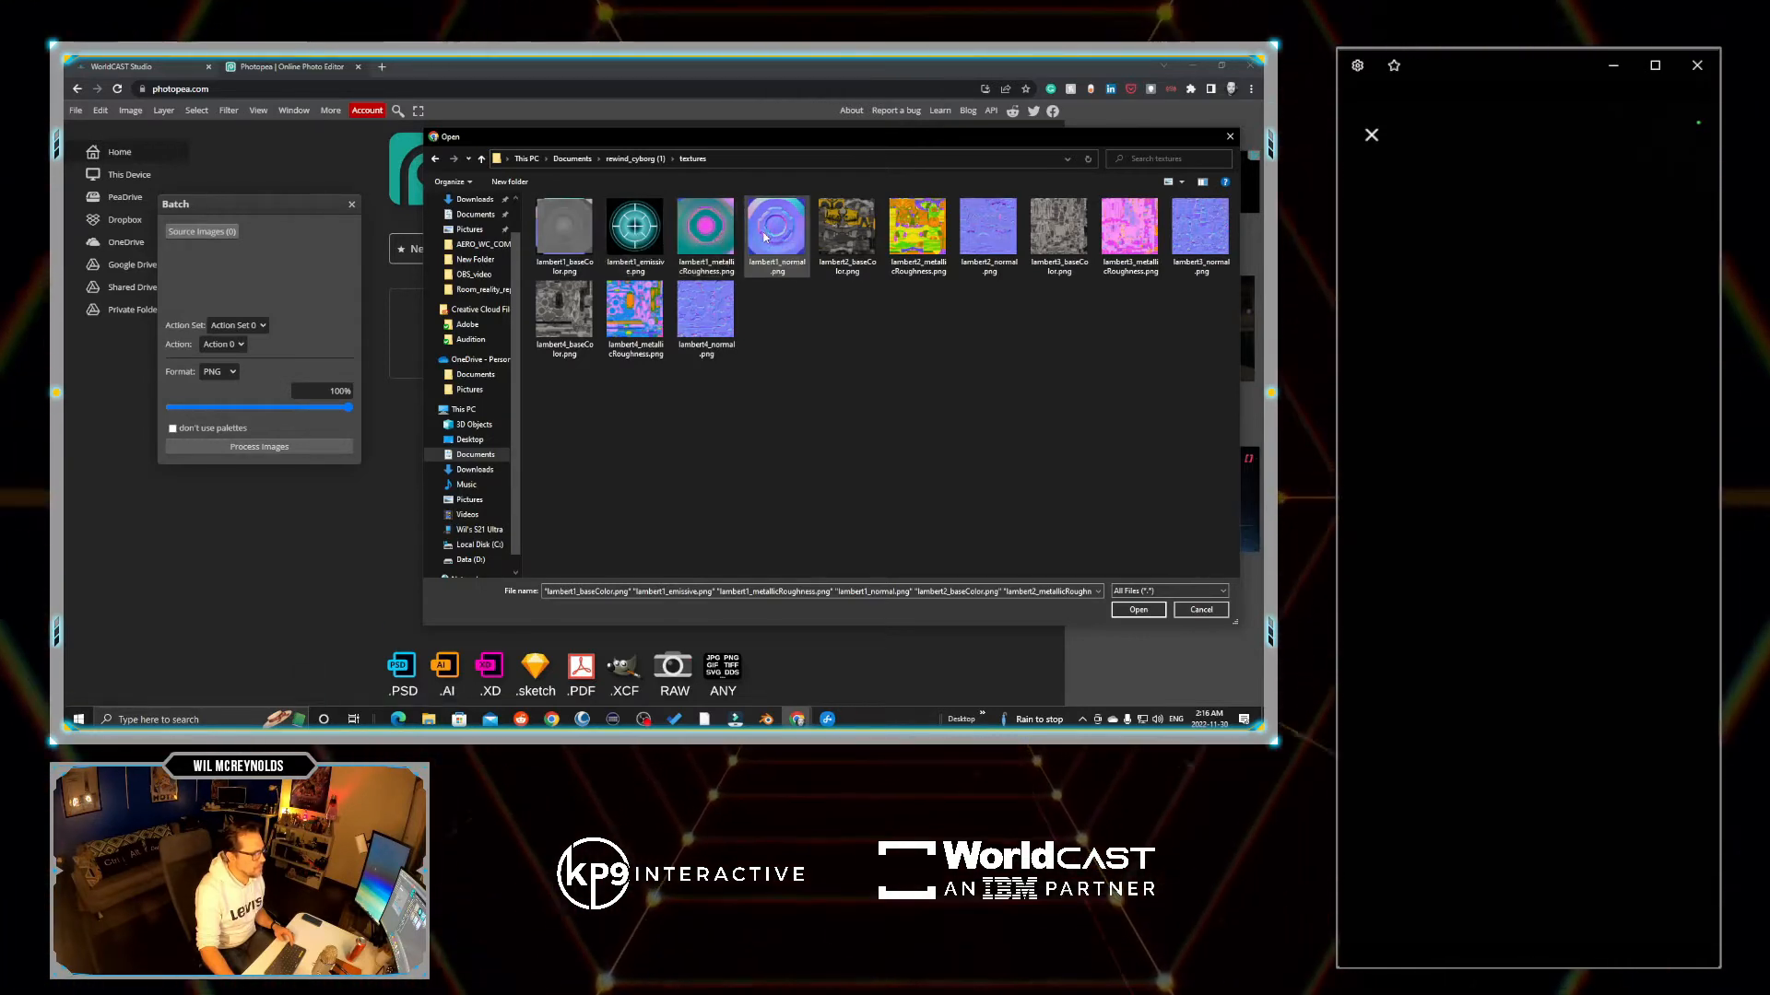
left_click(839, 242)
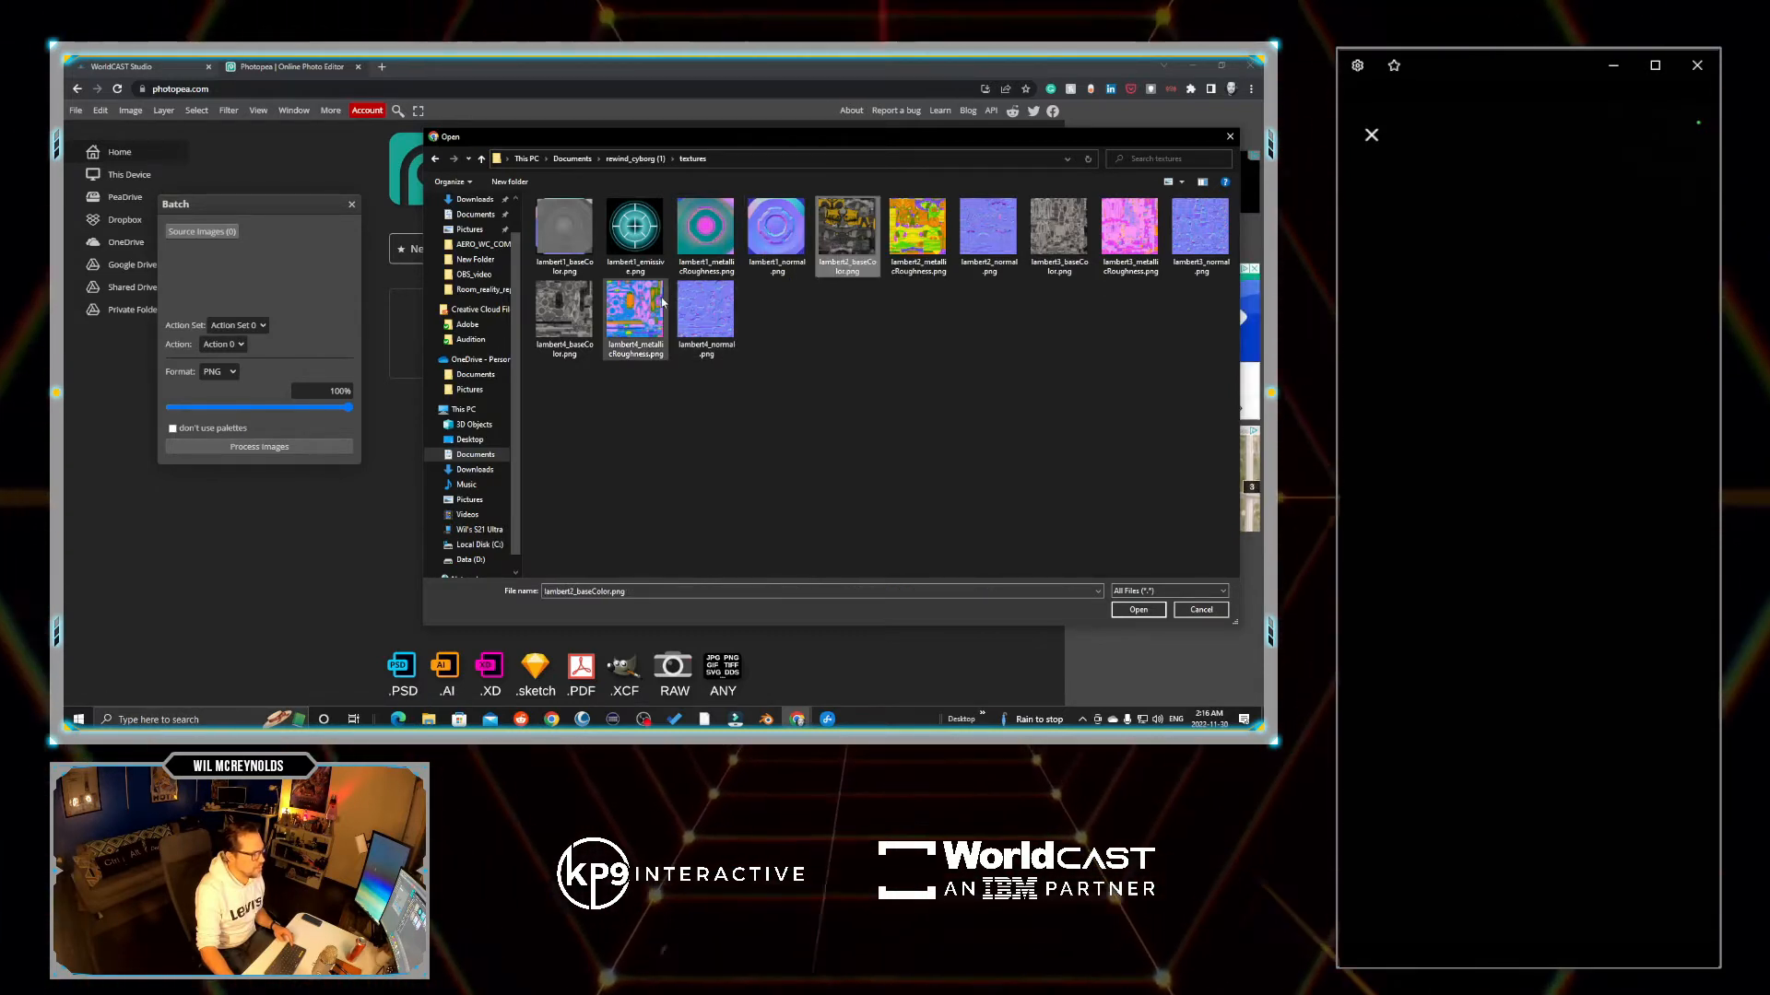
left_click(700, 299, "shift")
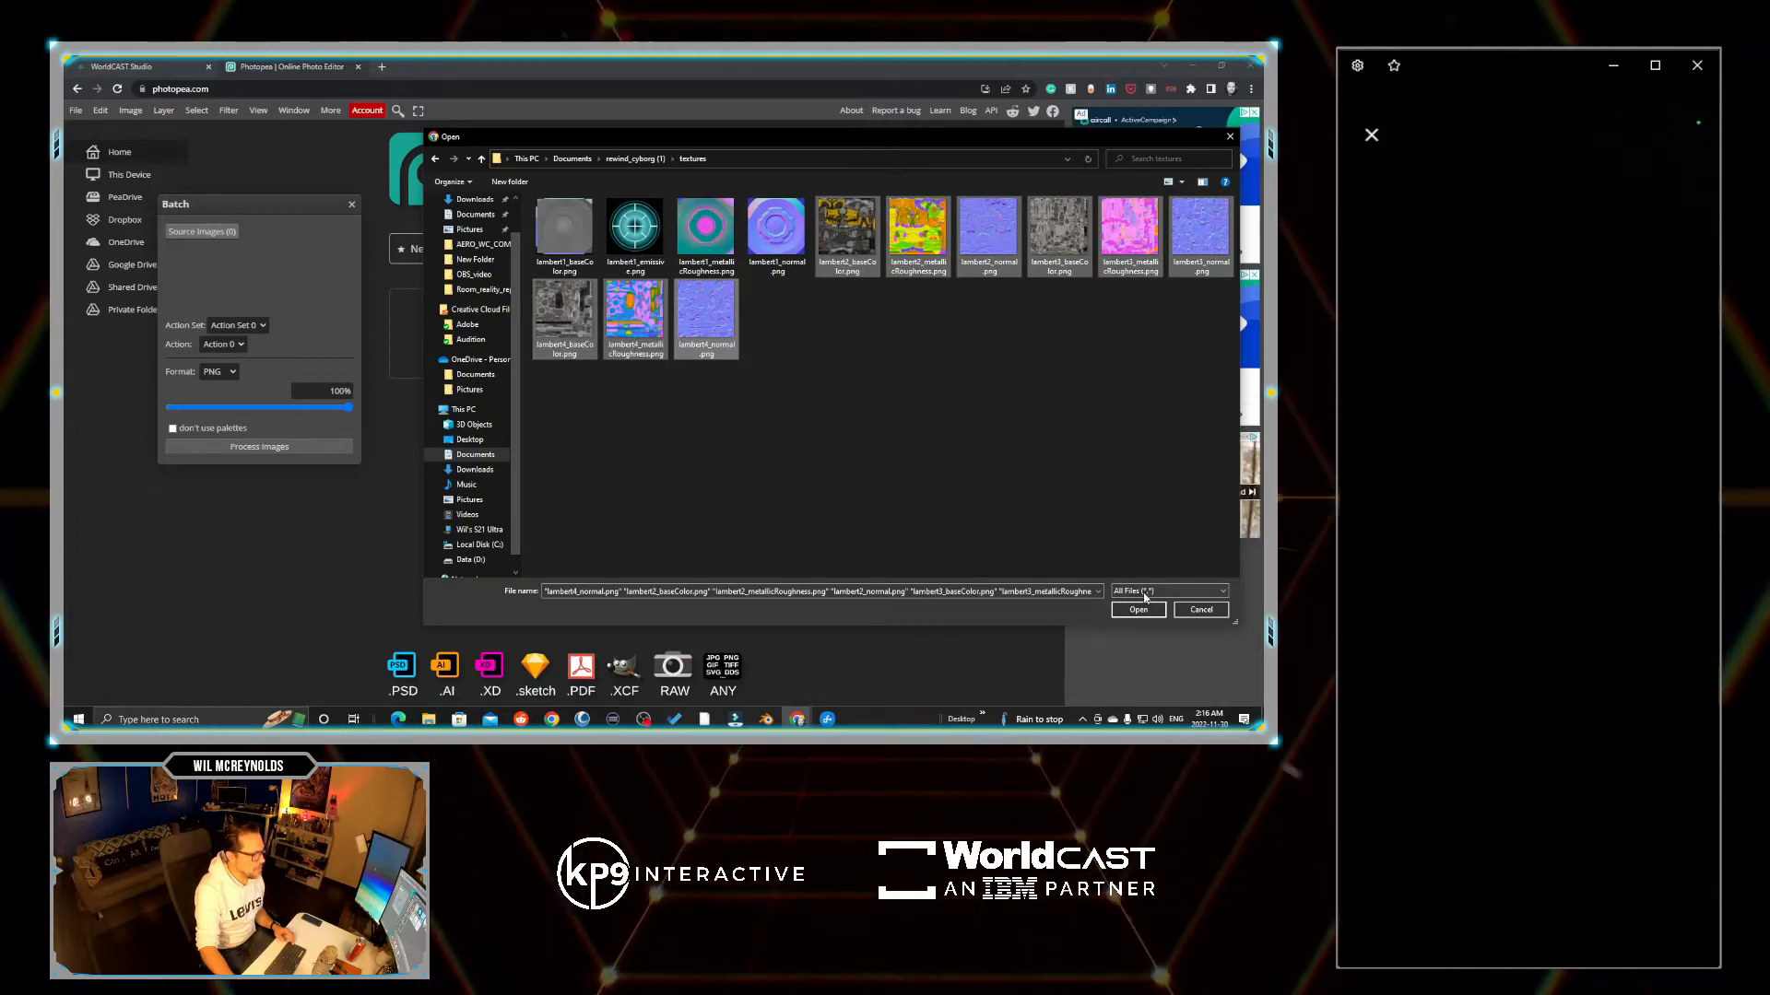
left_click(1138, 609)
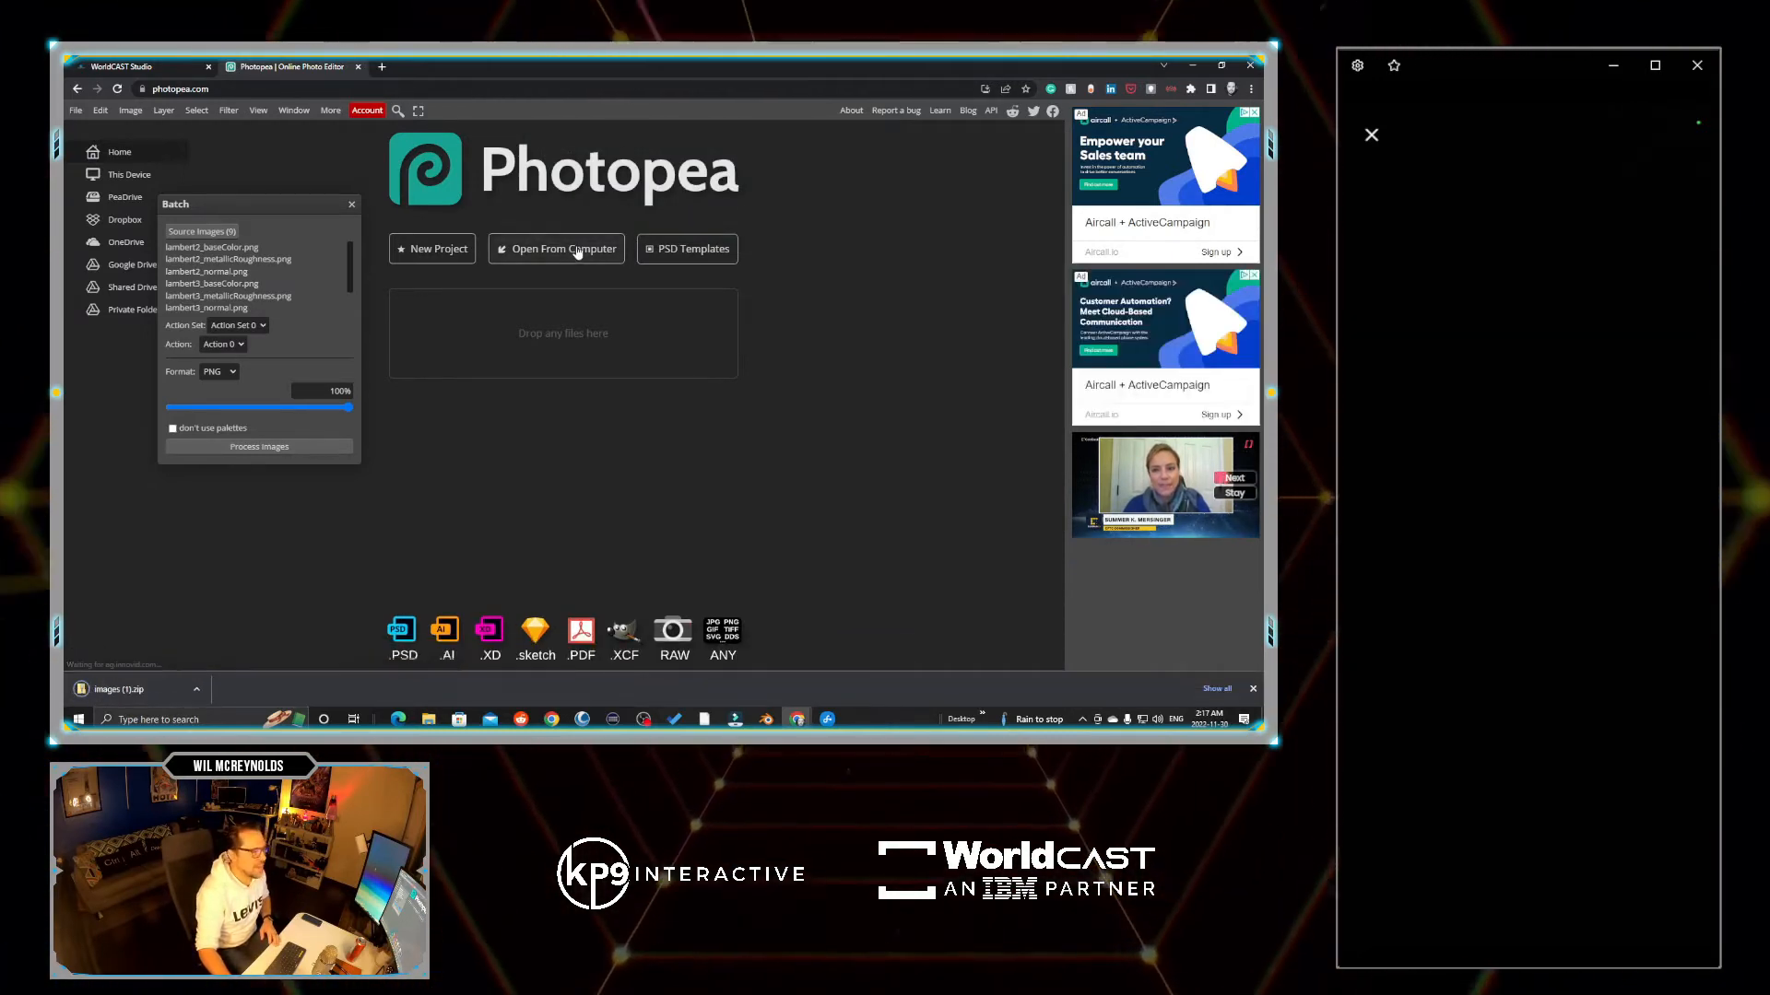
- Copy the downloaded images (1).zip into the textures folder of rewind_cyborg (1)
left_click(199, 689)
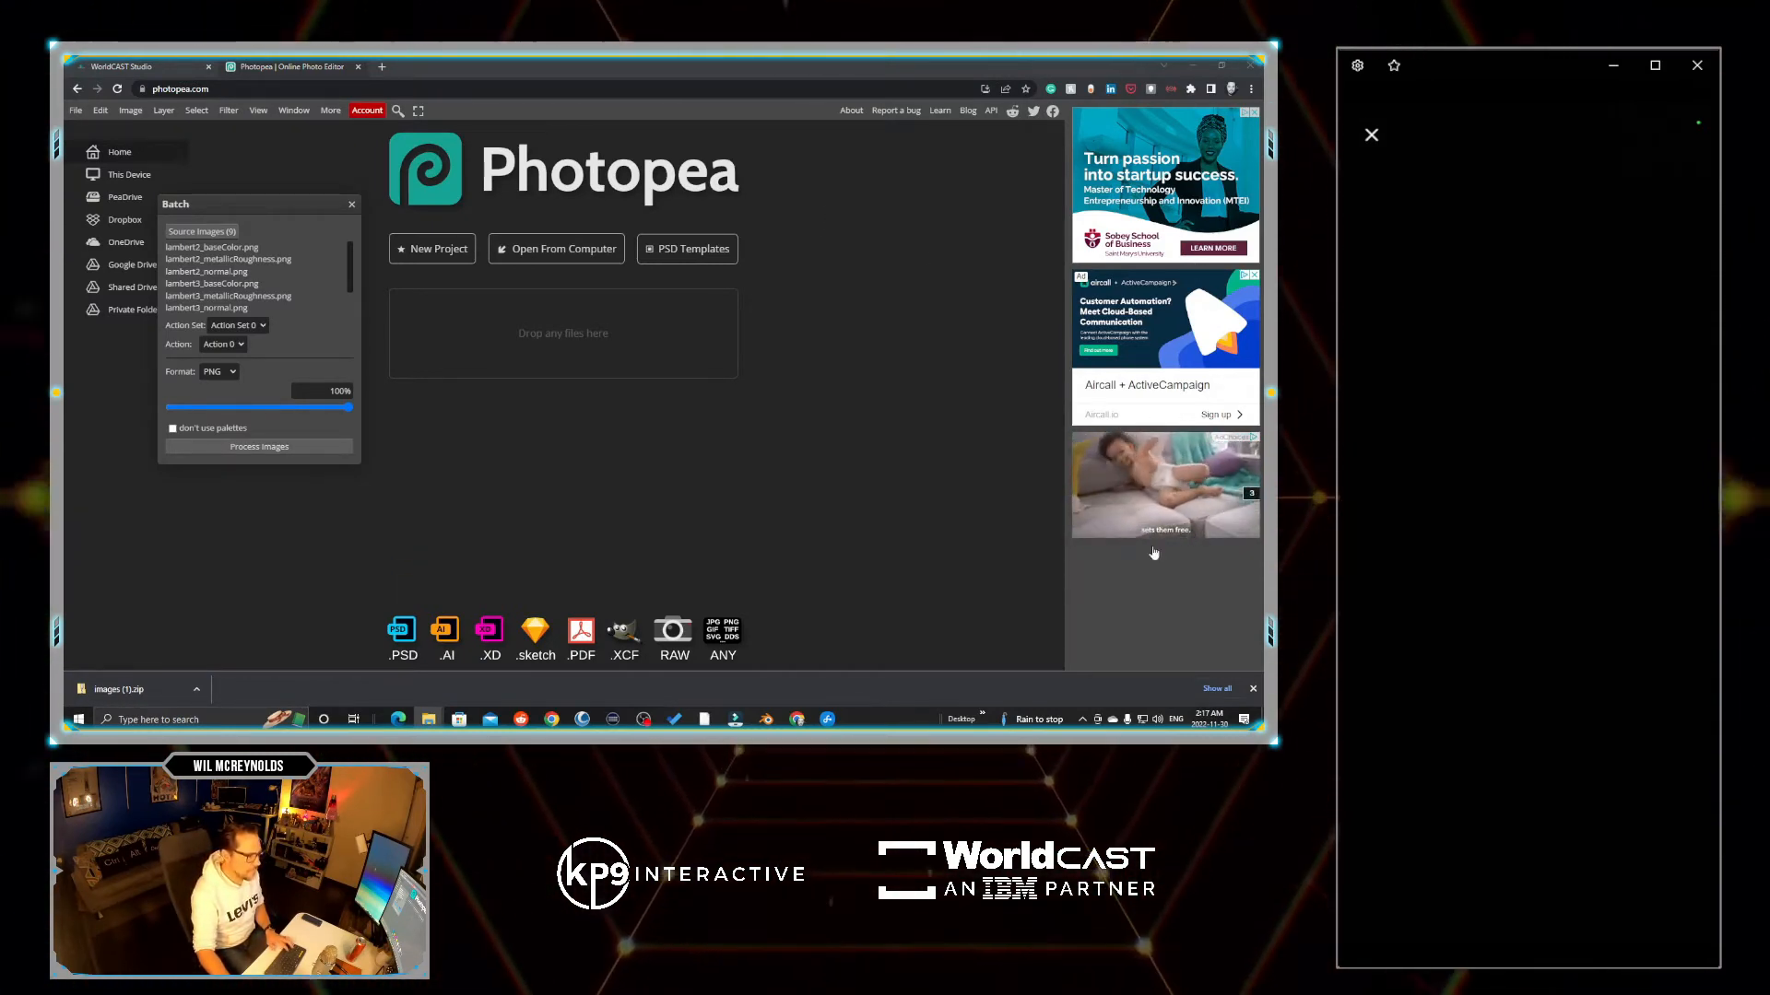
mouse_move(430, 720)
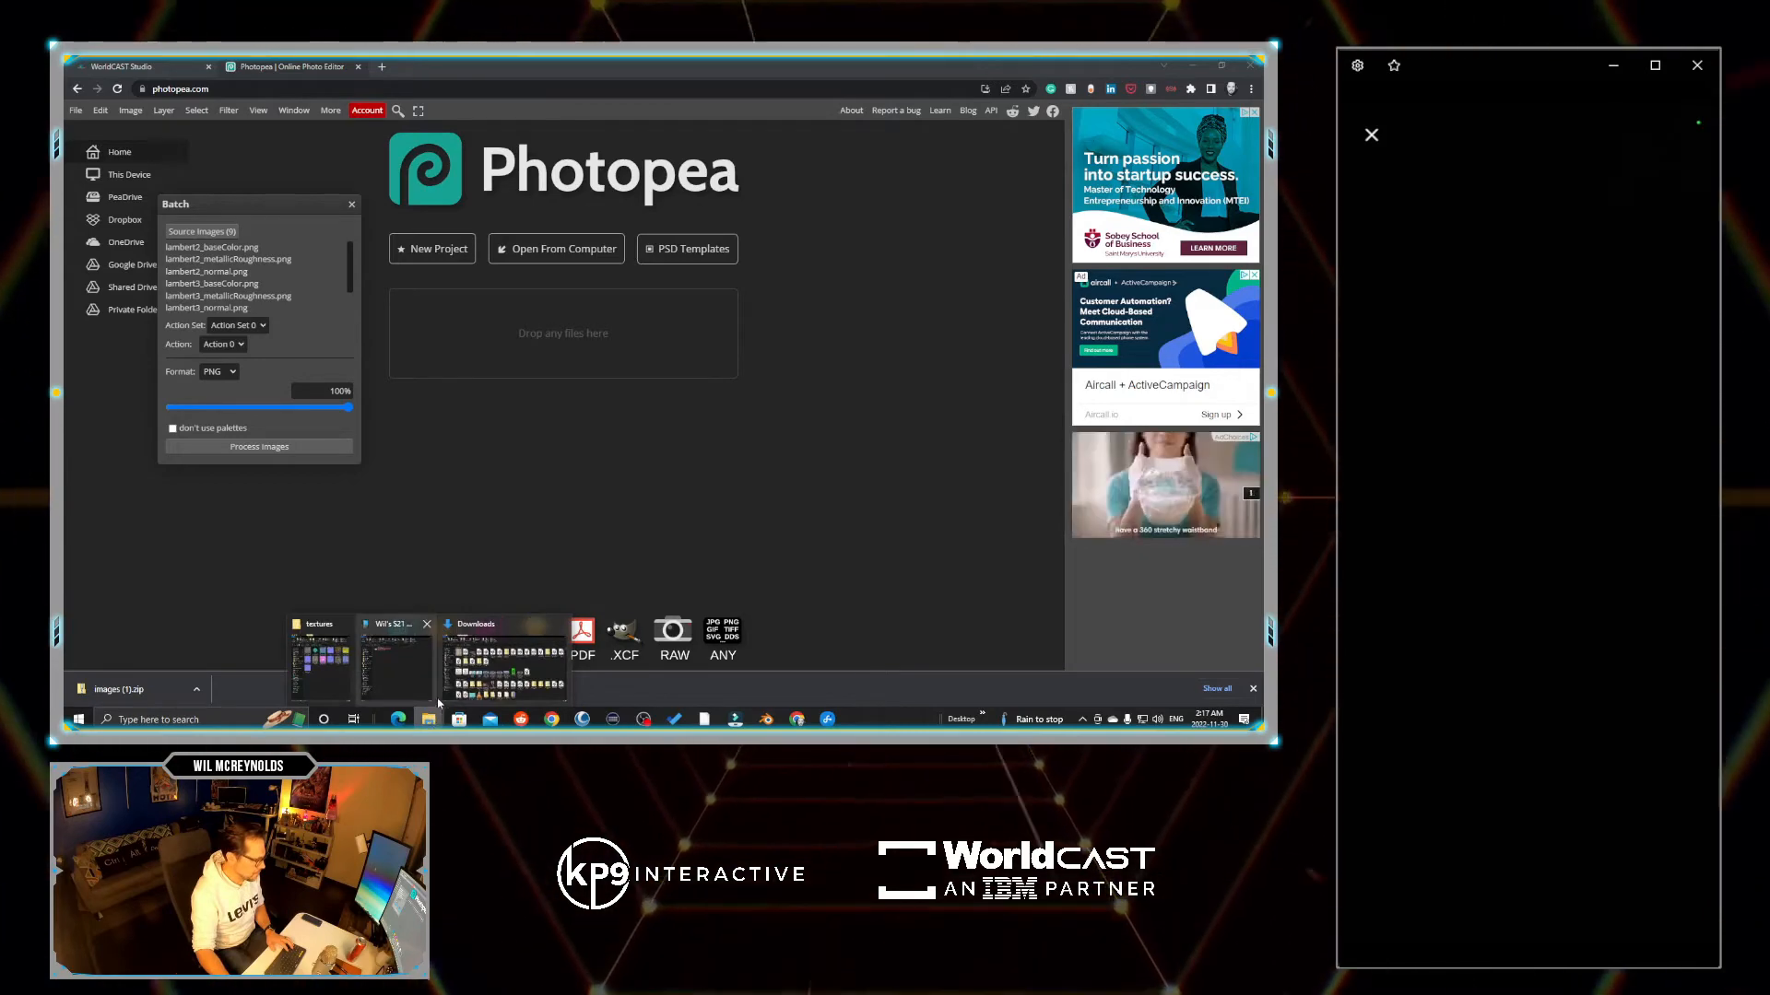
left_click(319, 657)
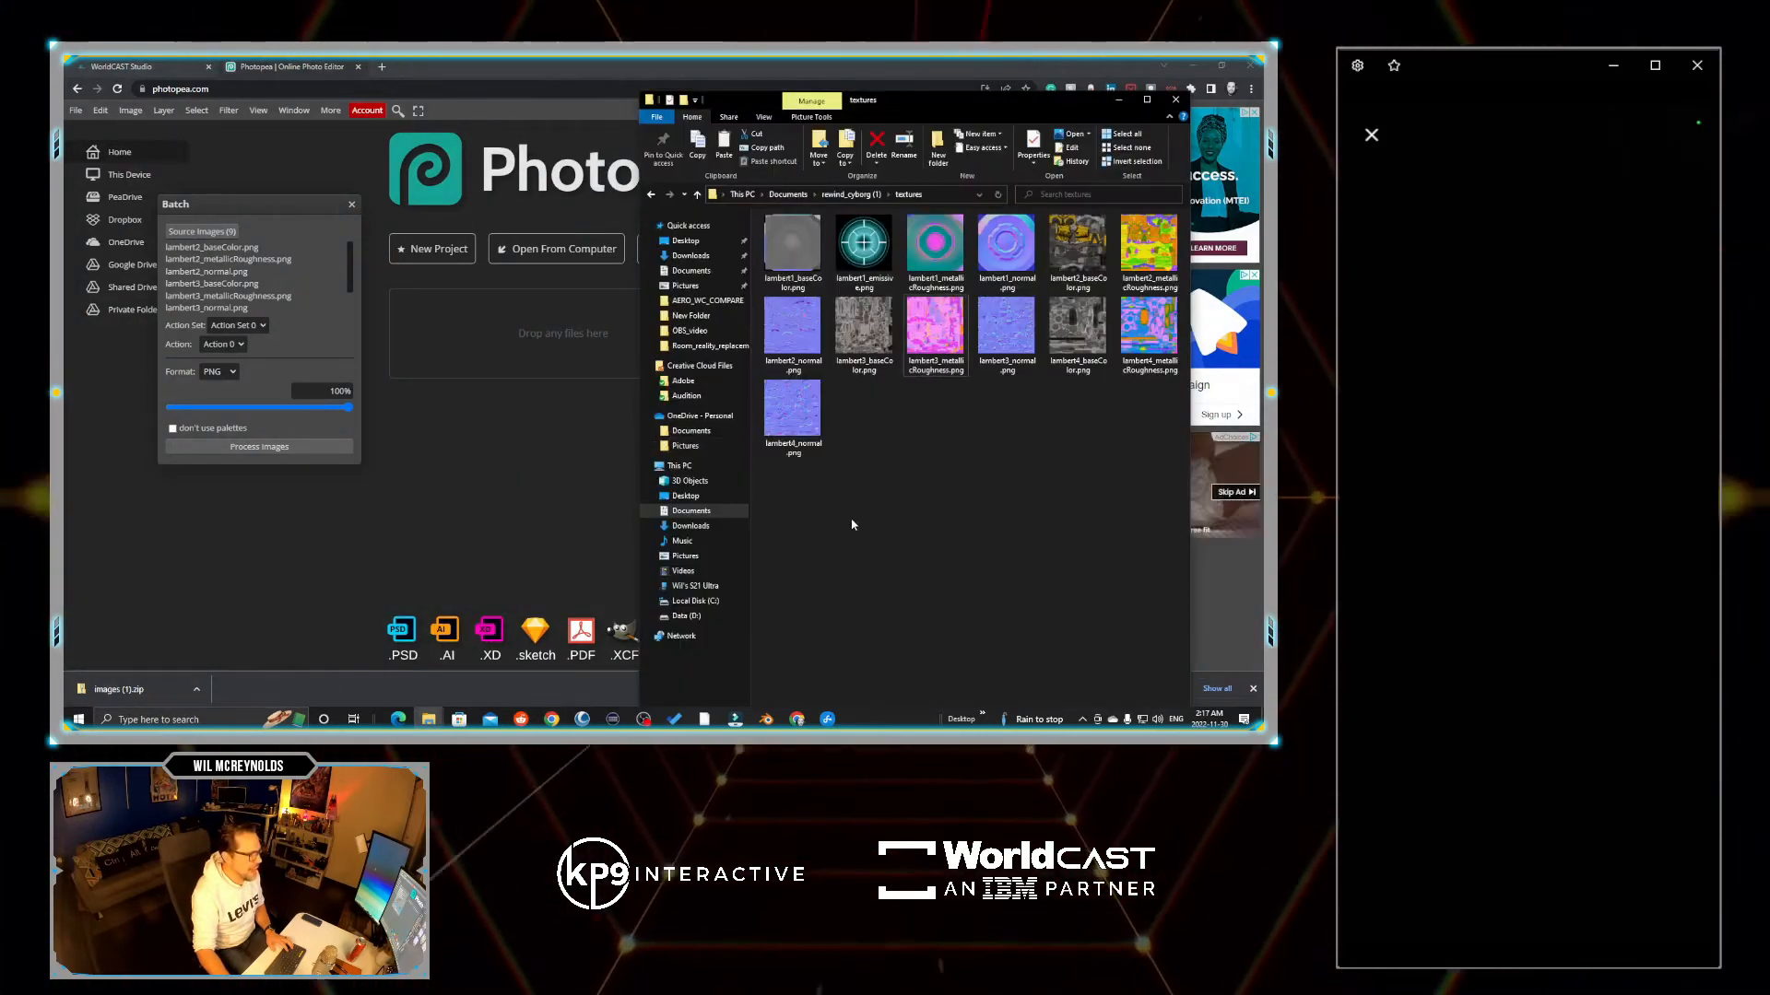
left_click_drag(933, 116, 863, 110)
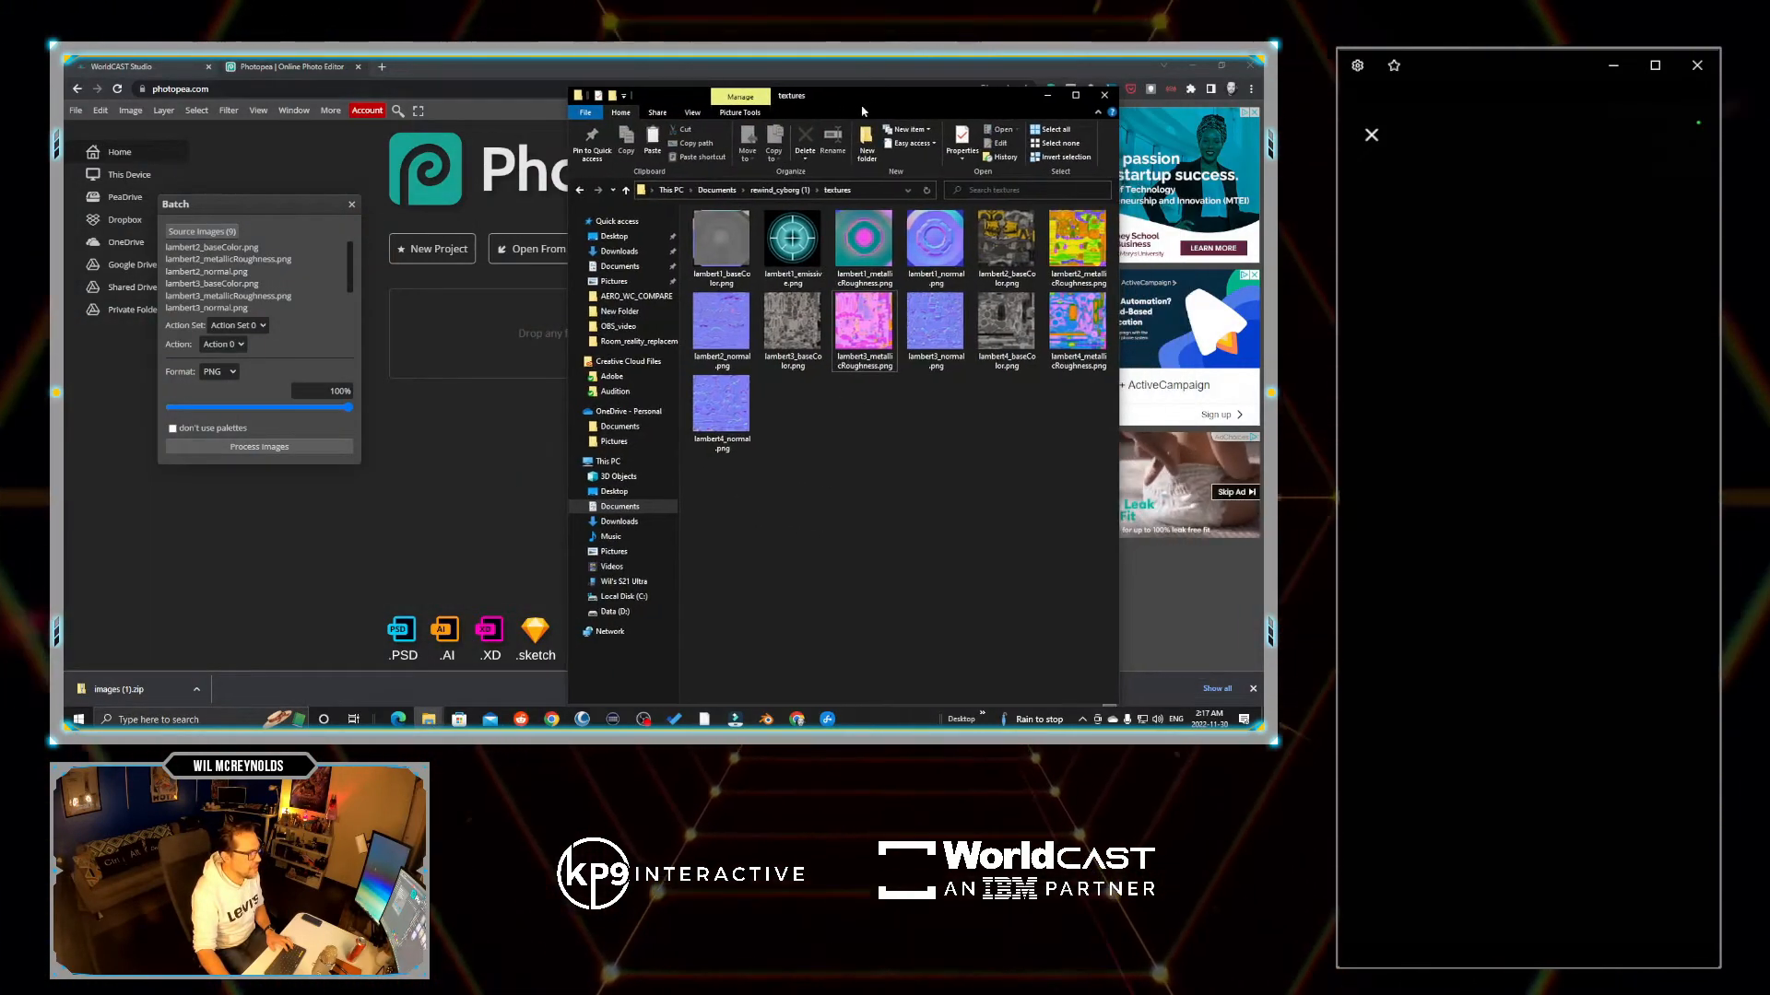
right_click(819, 569)
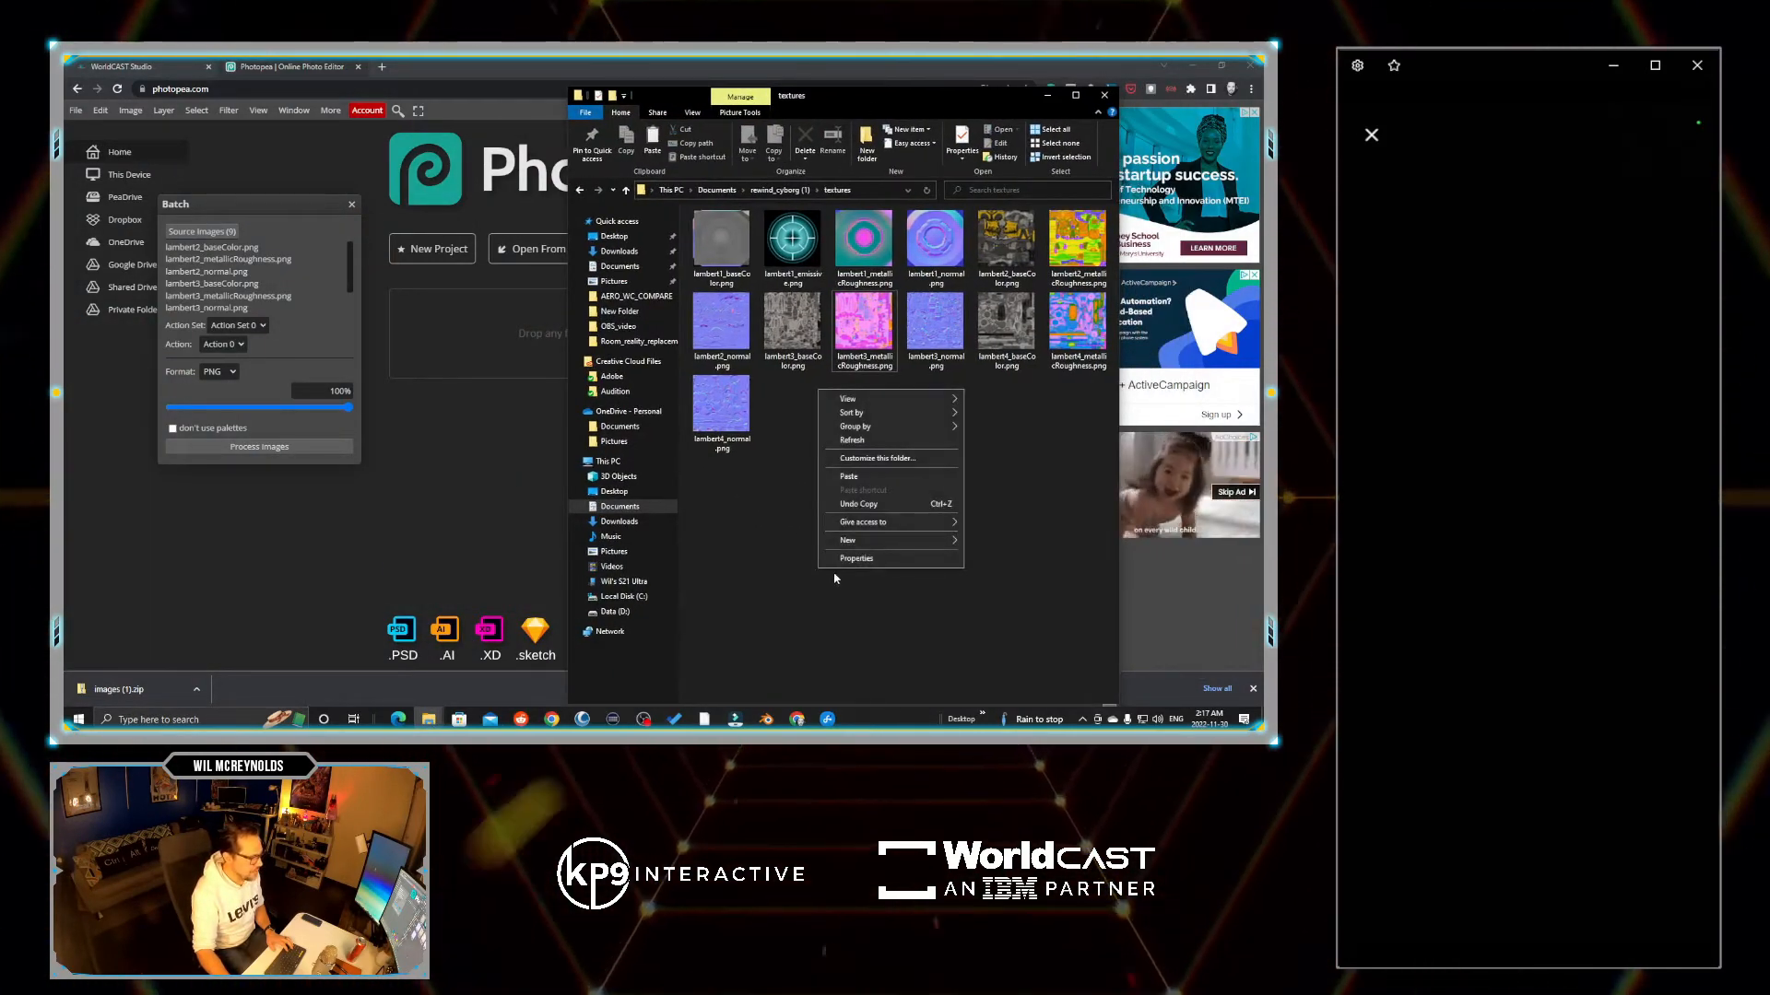
left_click(850, 476)
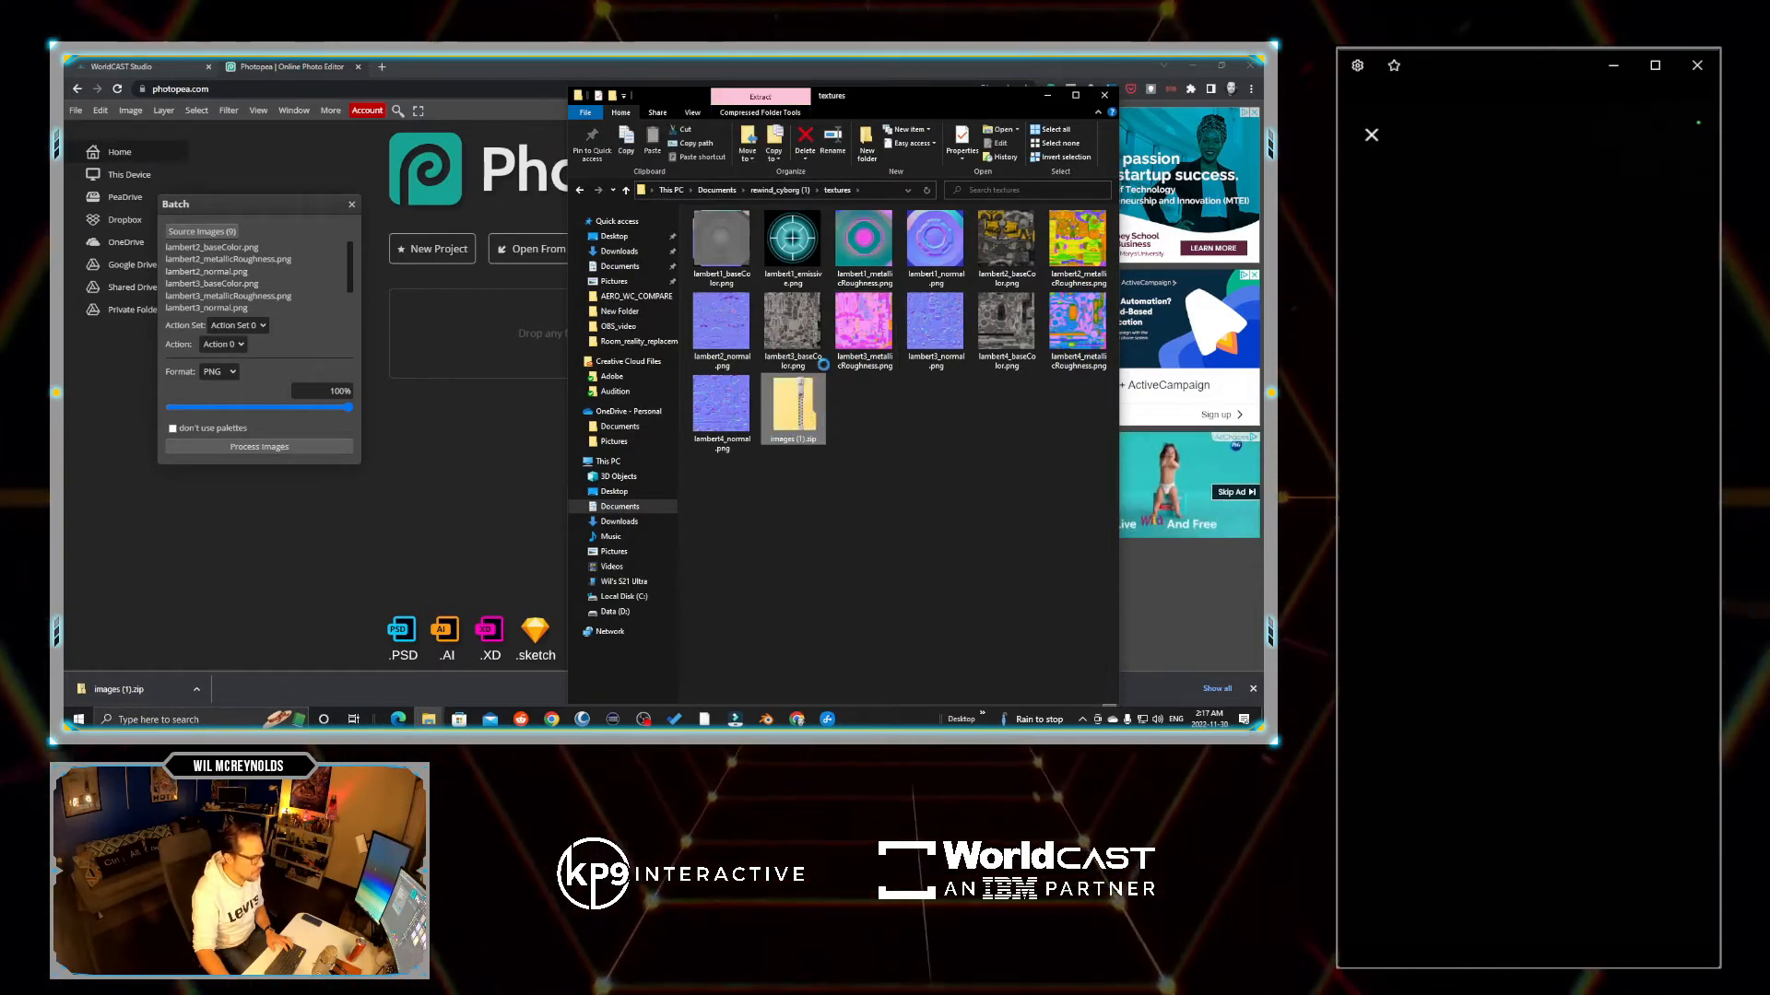
- Extract all files from images (1).zip into an images (1) folder inside textures
double_click(798, 412)
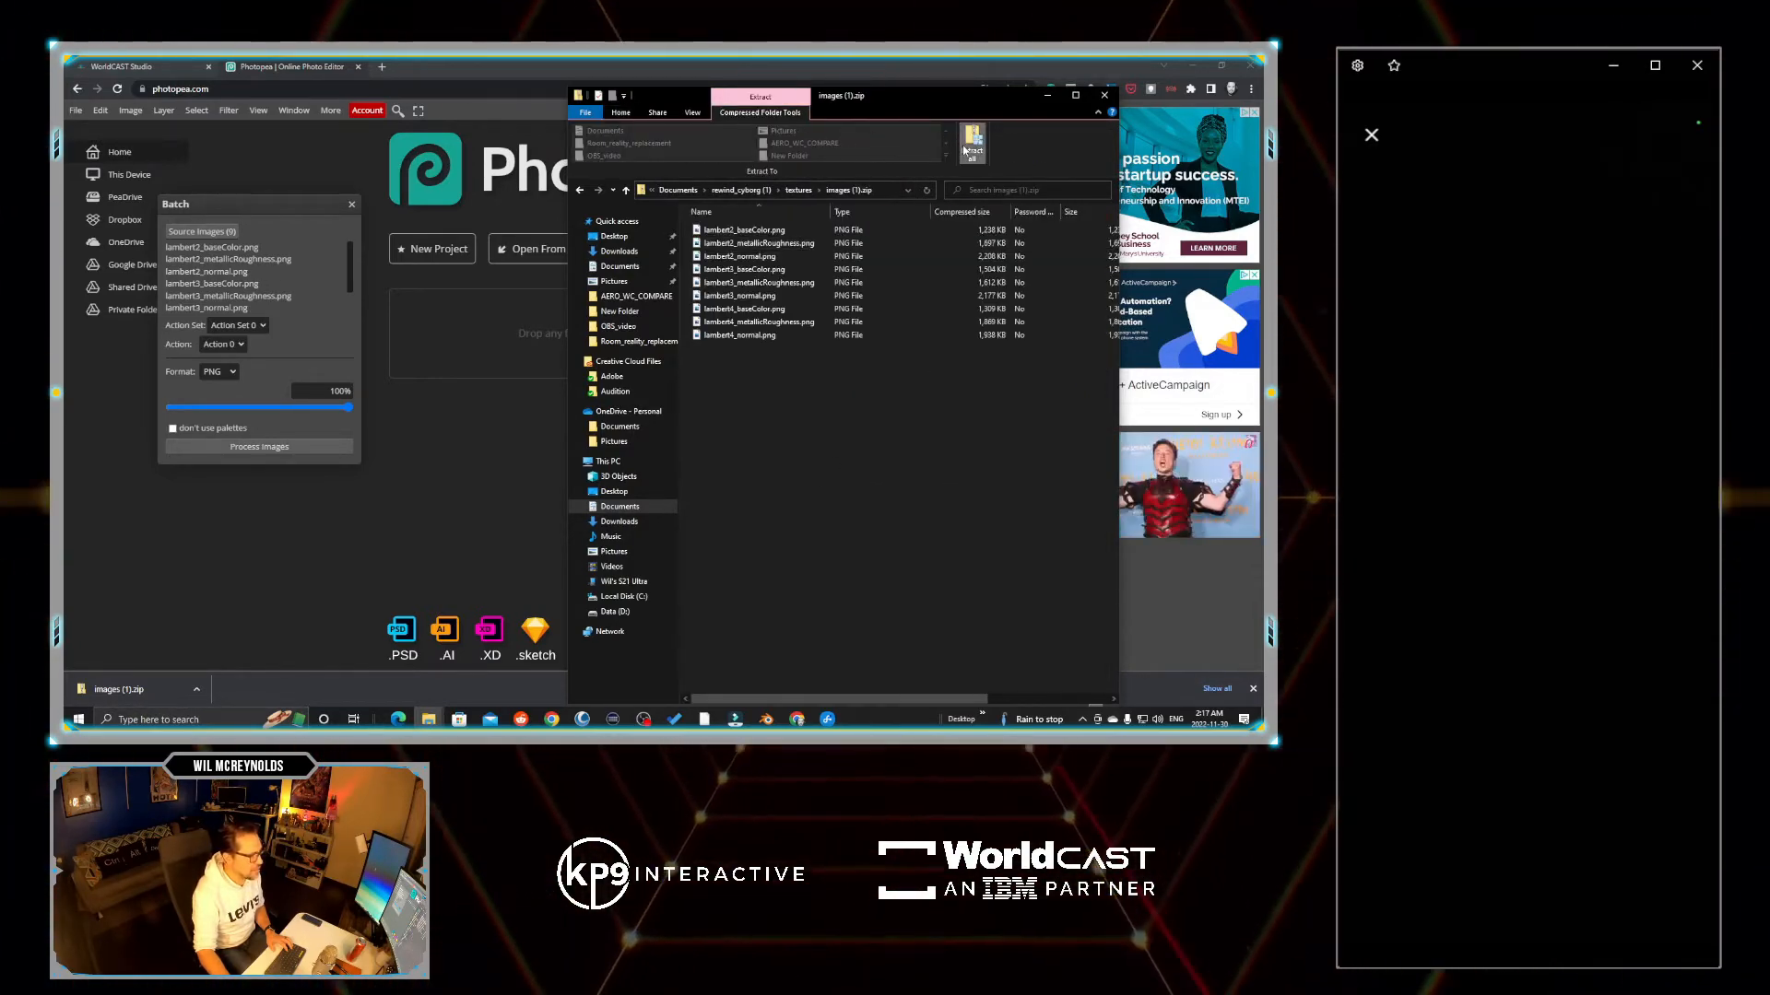
left_click(972, 145)
left_click(784, 509)
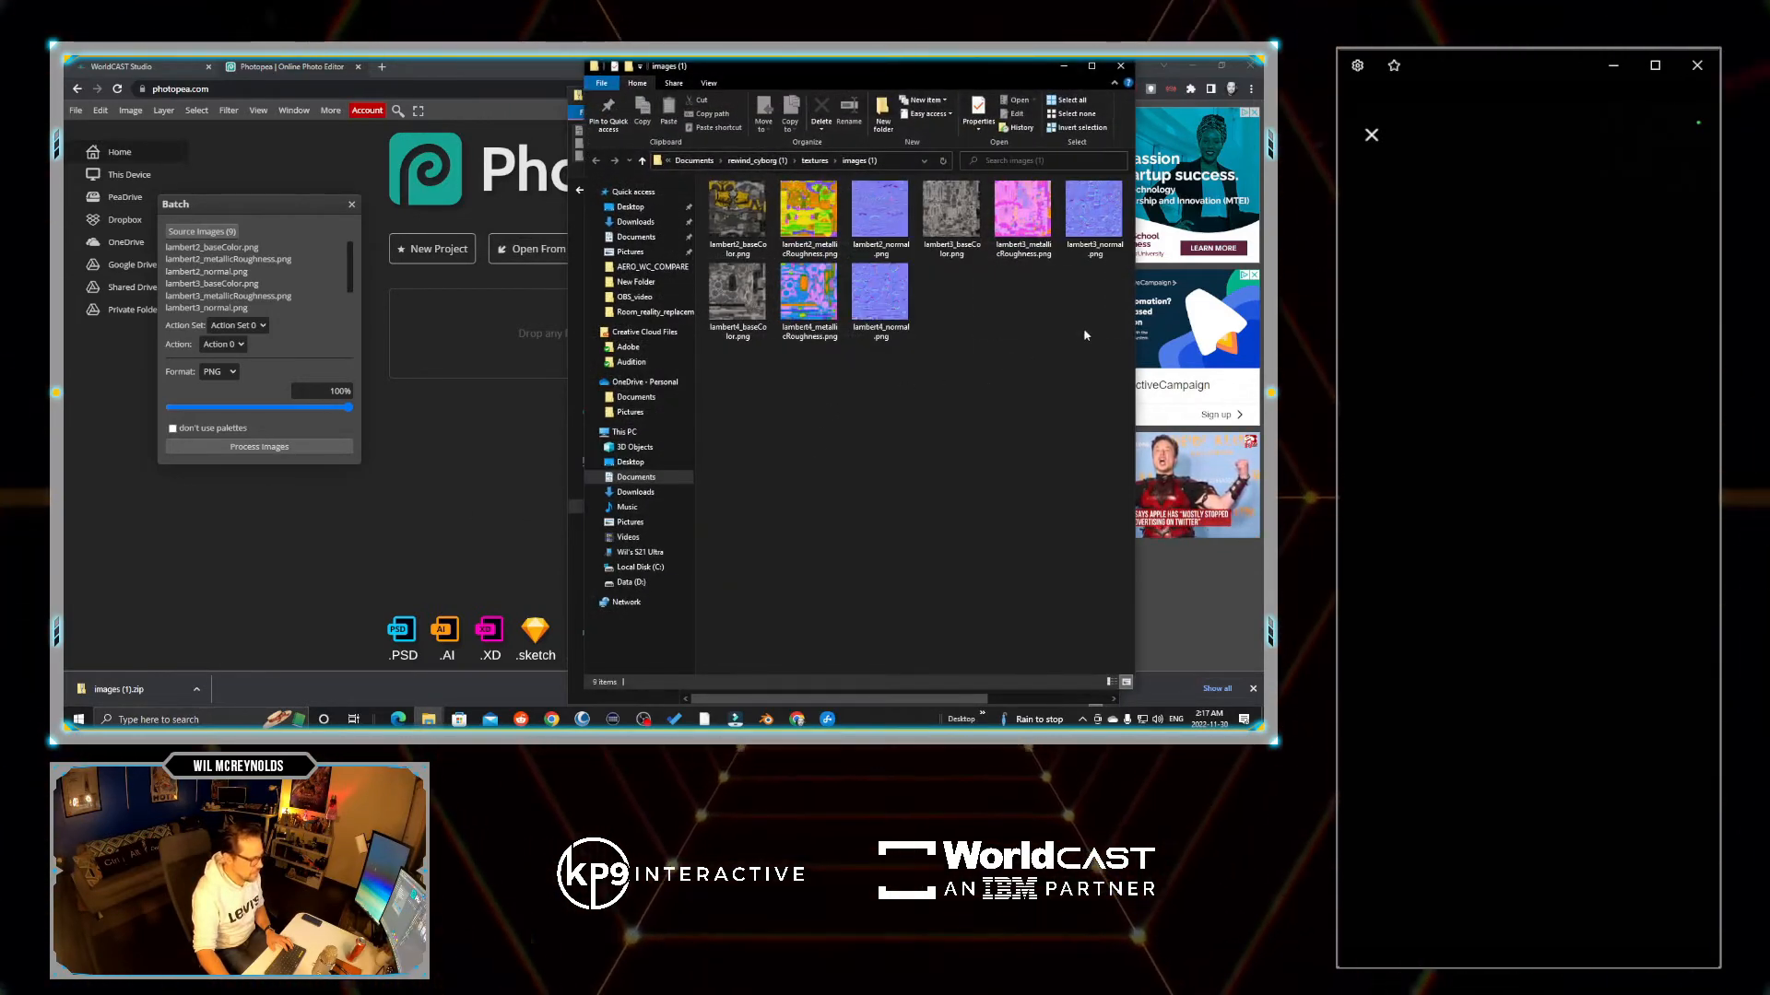
- Copy the nine resized PNGs from images (1) into textures, replacing the existing files, and delete the images (1) folder and zip
left_click_drag(1100, 360, 748, 211)
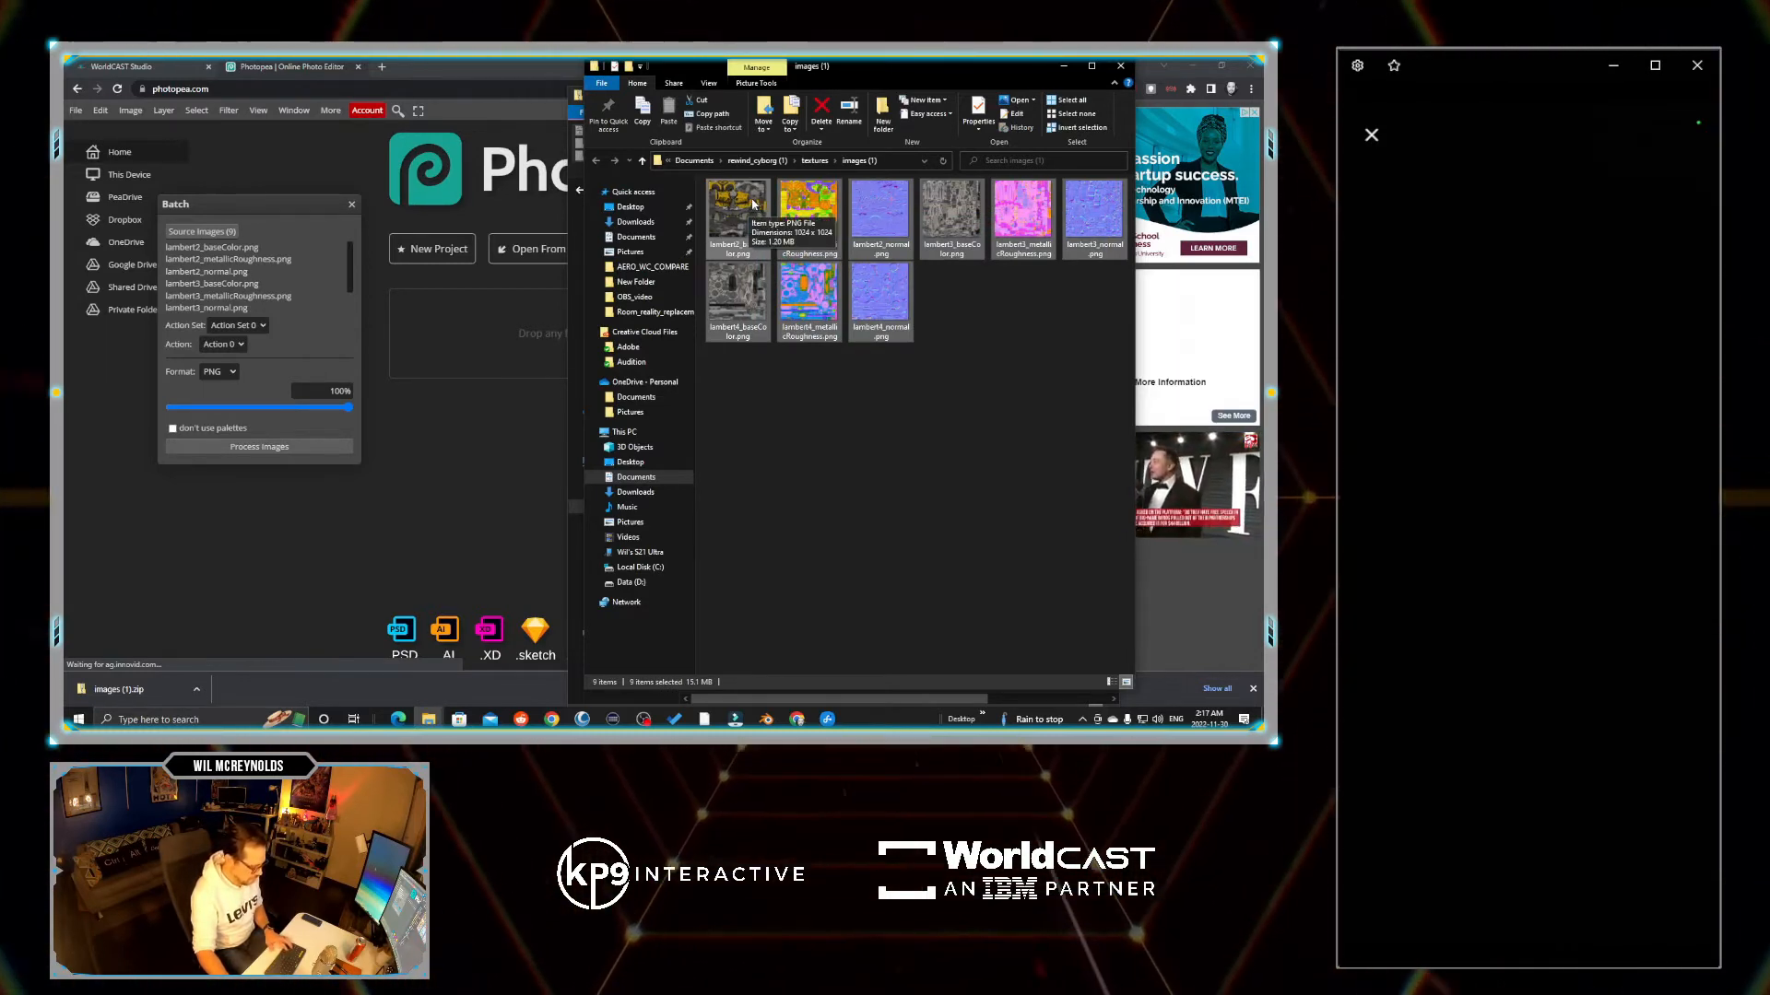
key("ctrl+c")
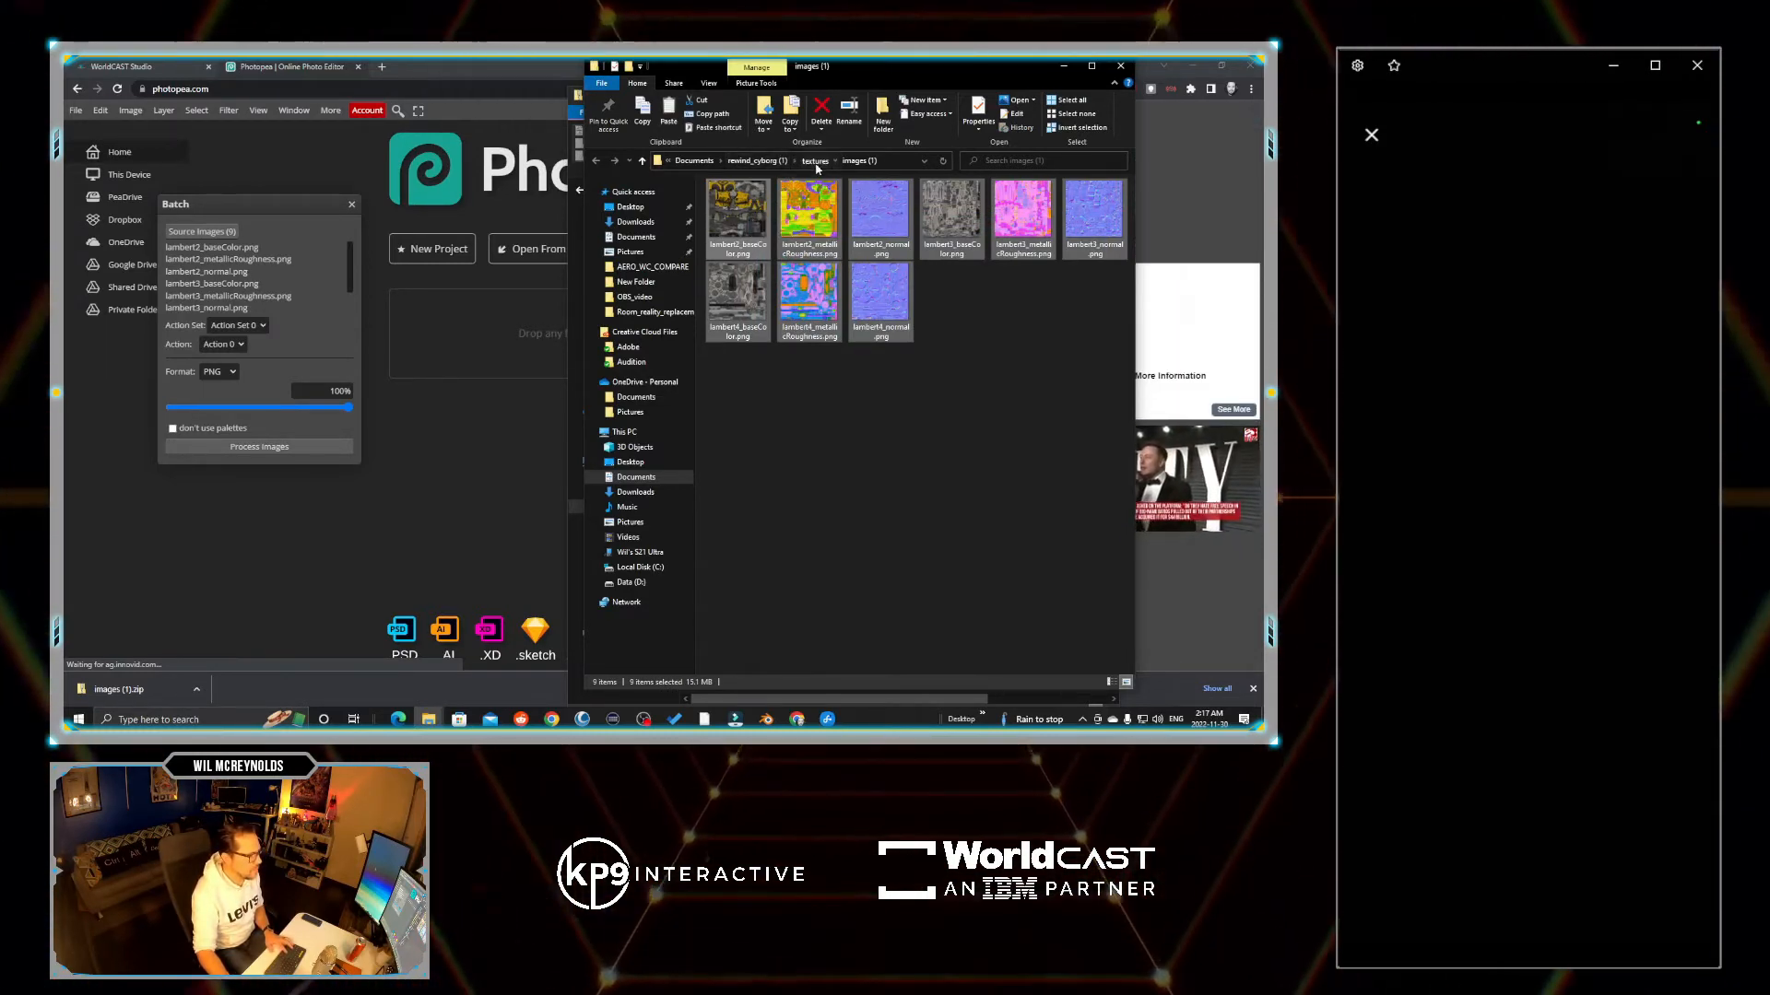
left_click(815, 160)
left_click(956, 459)
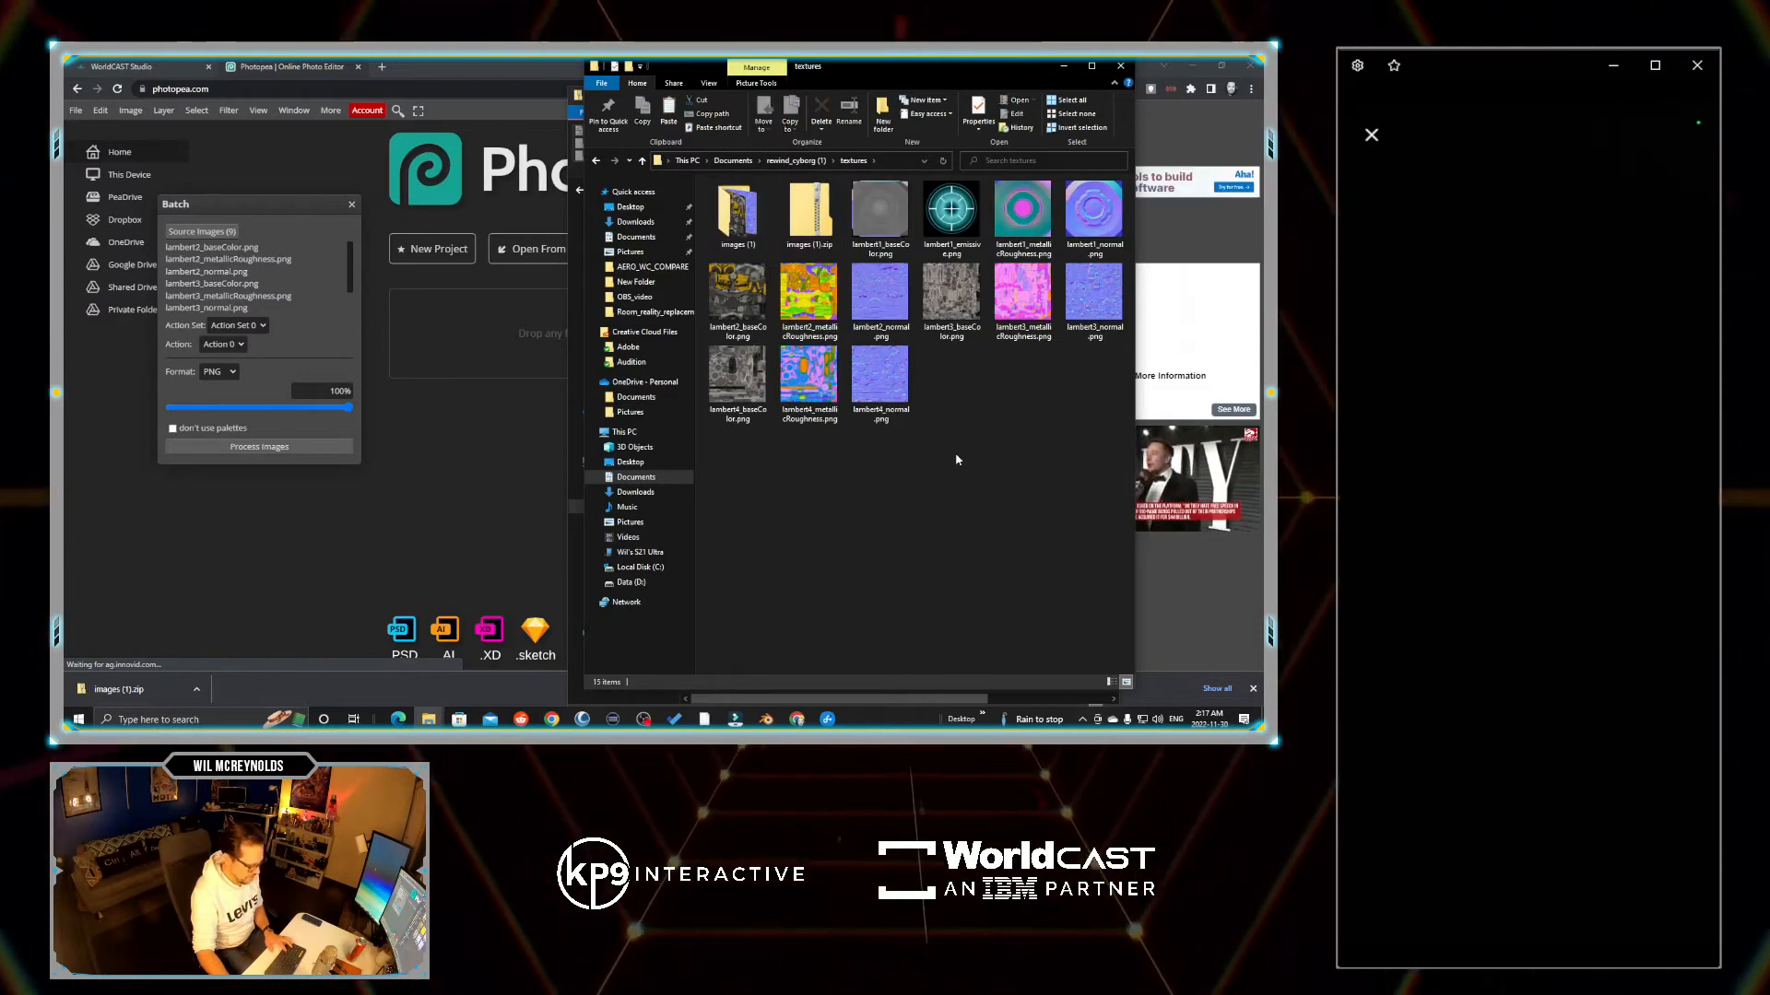
key("ctrl+v")
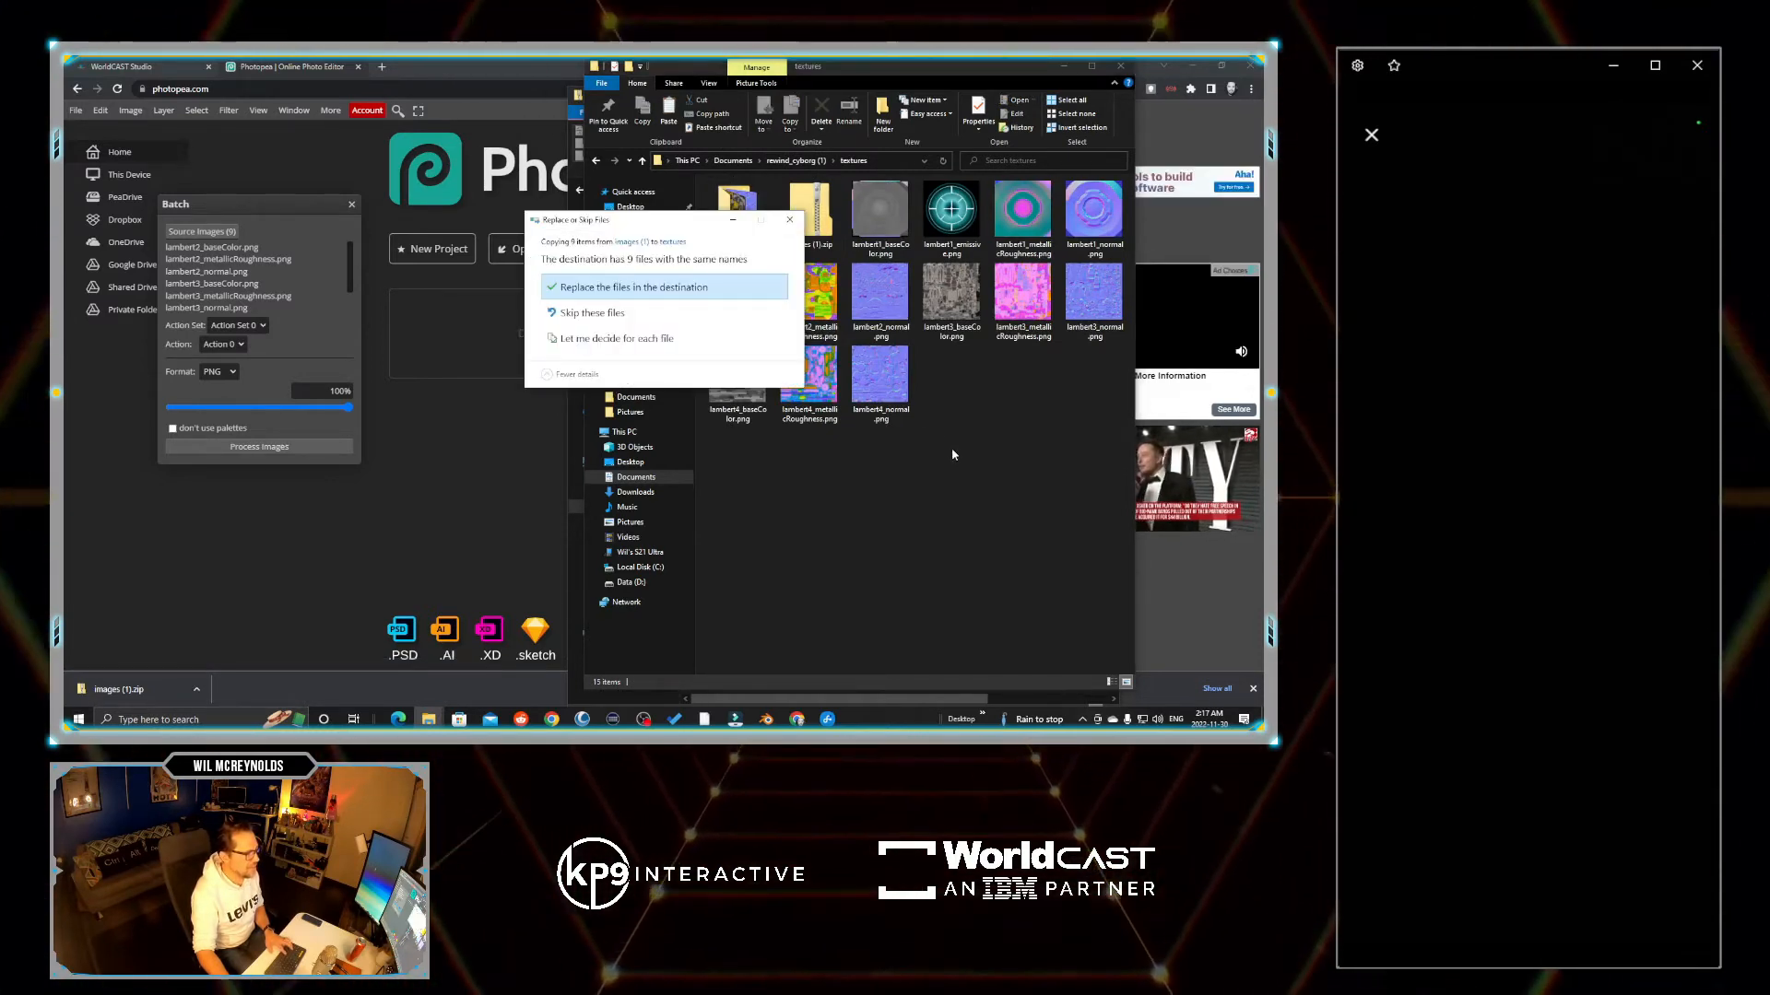
left_click(631, 289)
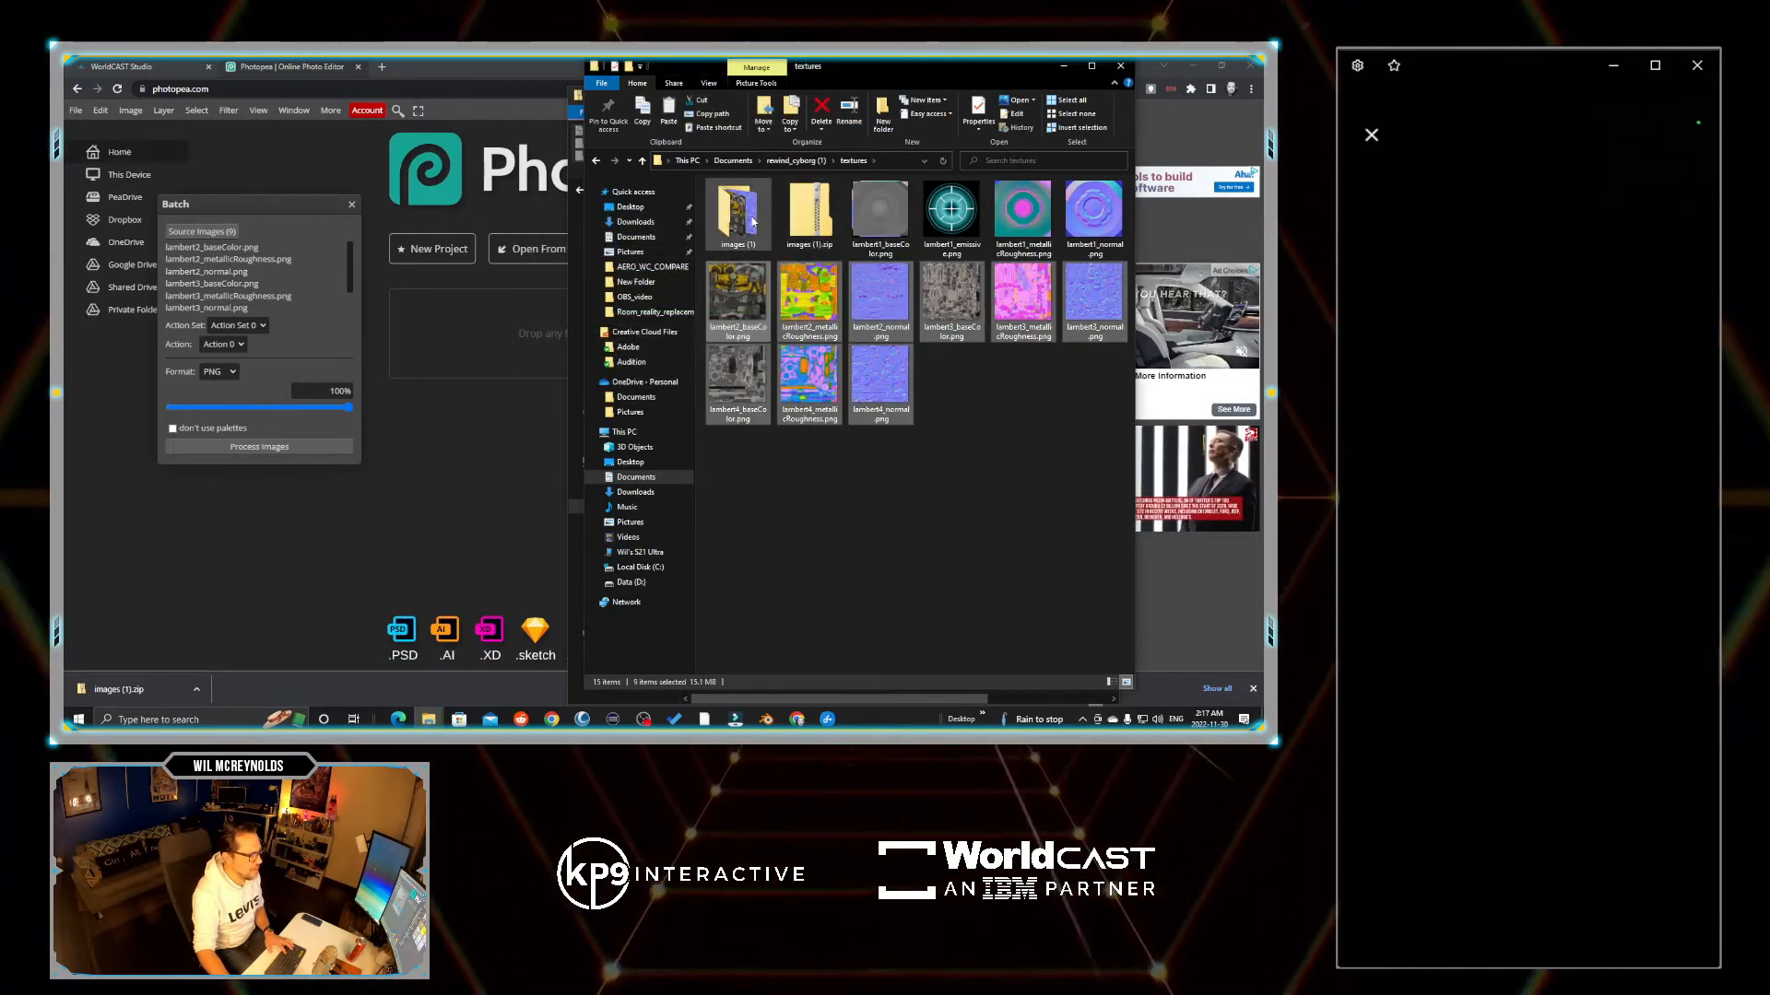
left_click(801, 229)
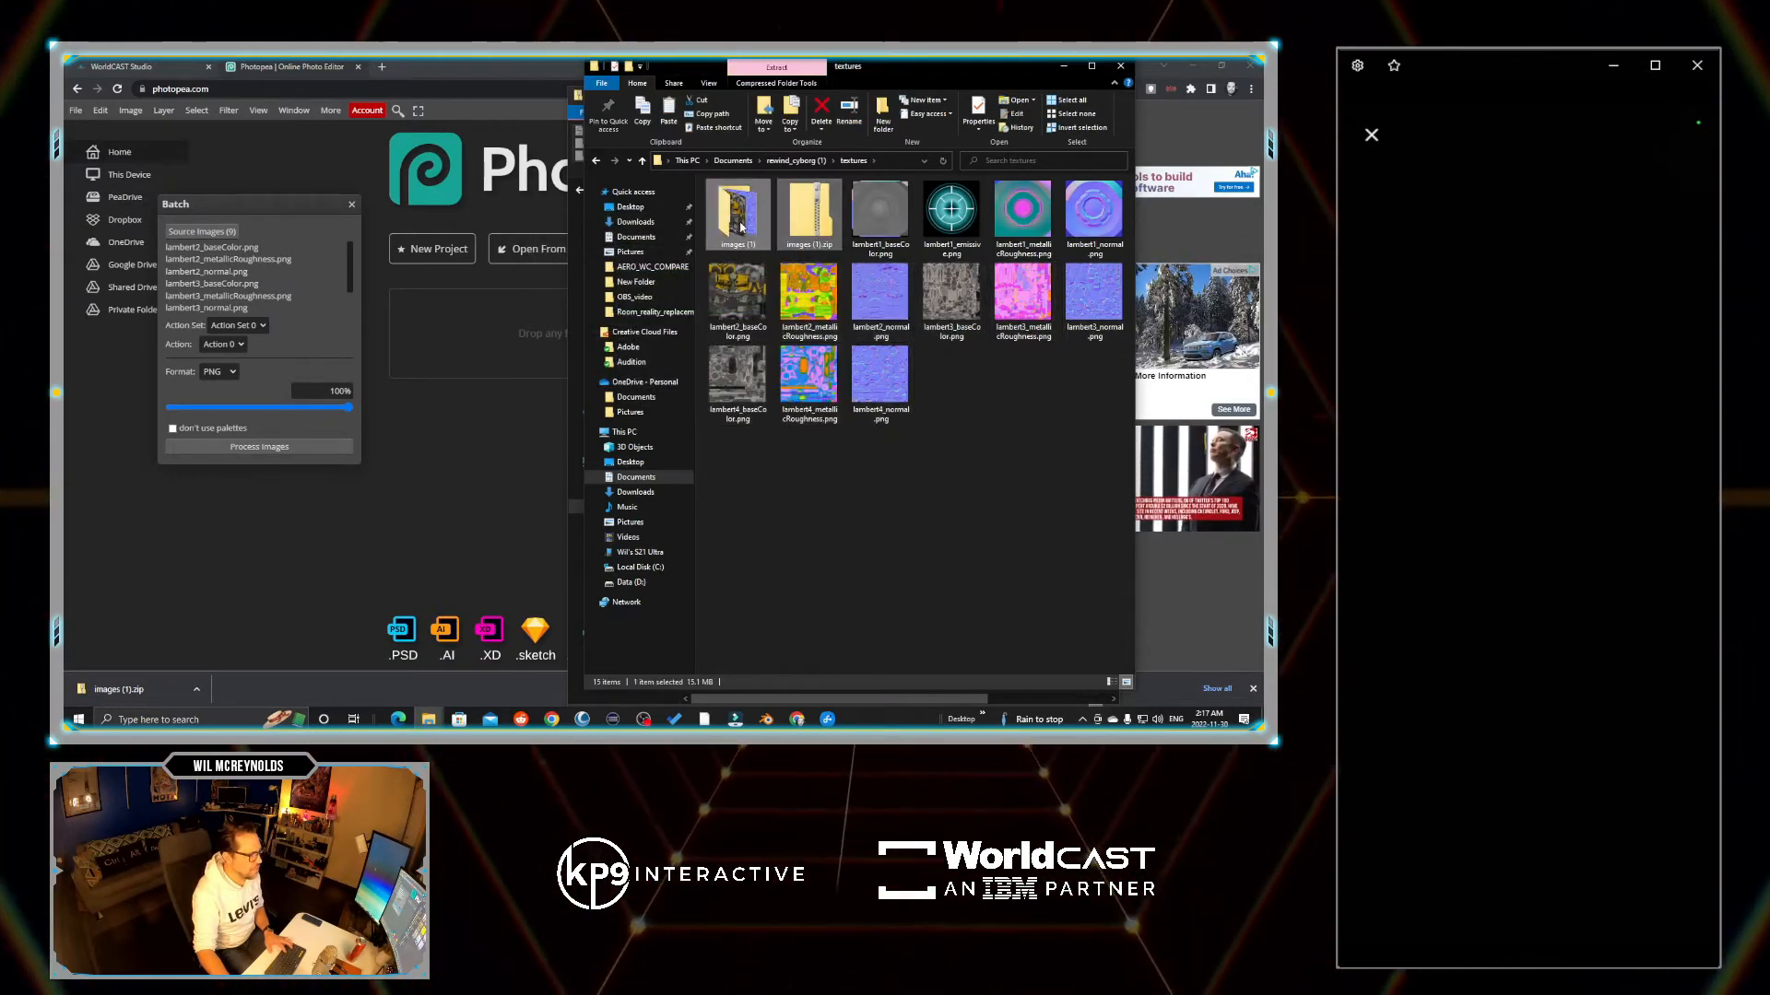
key("Delete")
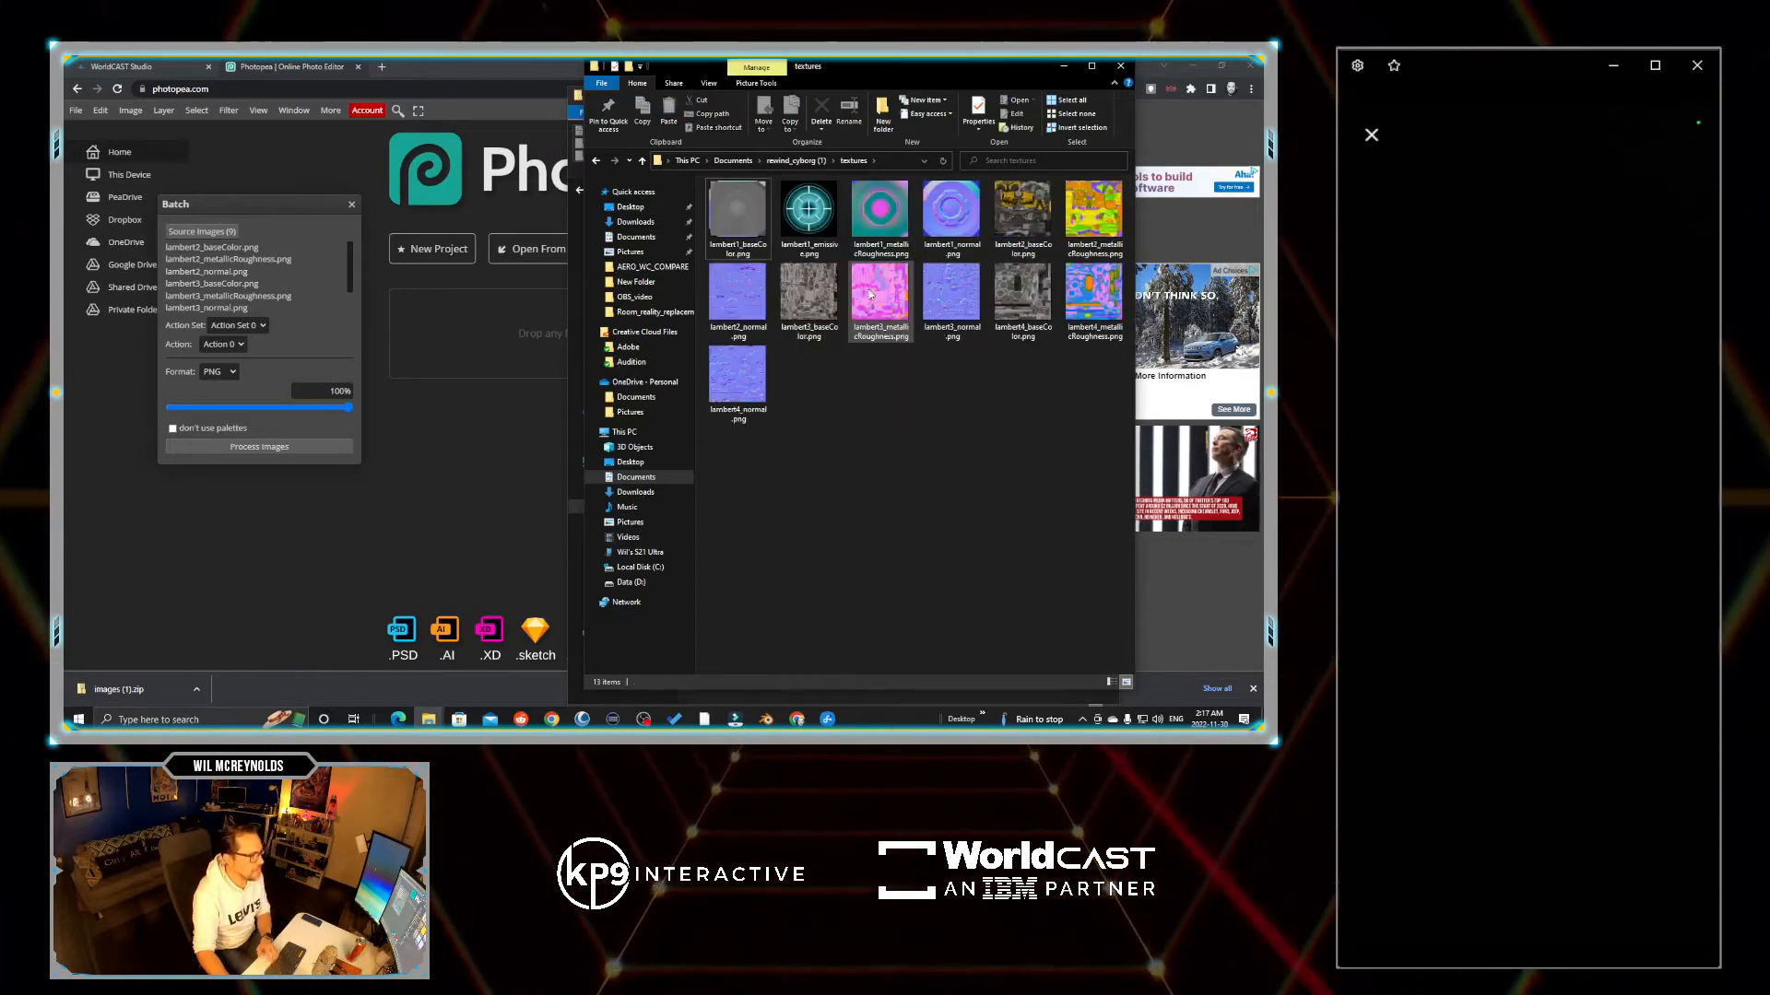
- Compress the textures folder, license.txt, scene.bin and scene.gltf from rewind_cyborg (1) into one zip archive
left_click(793, 161)
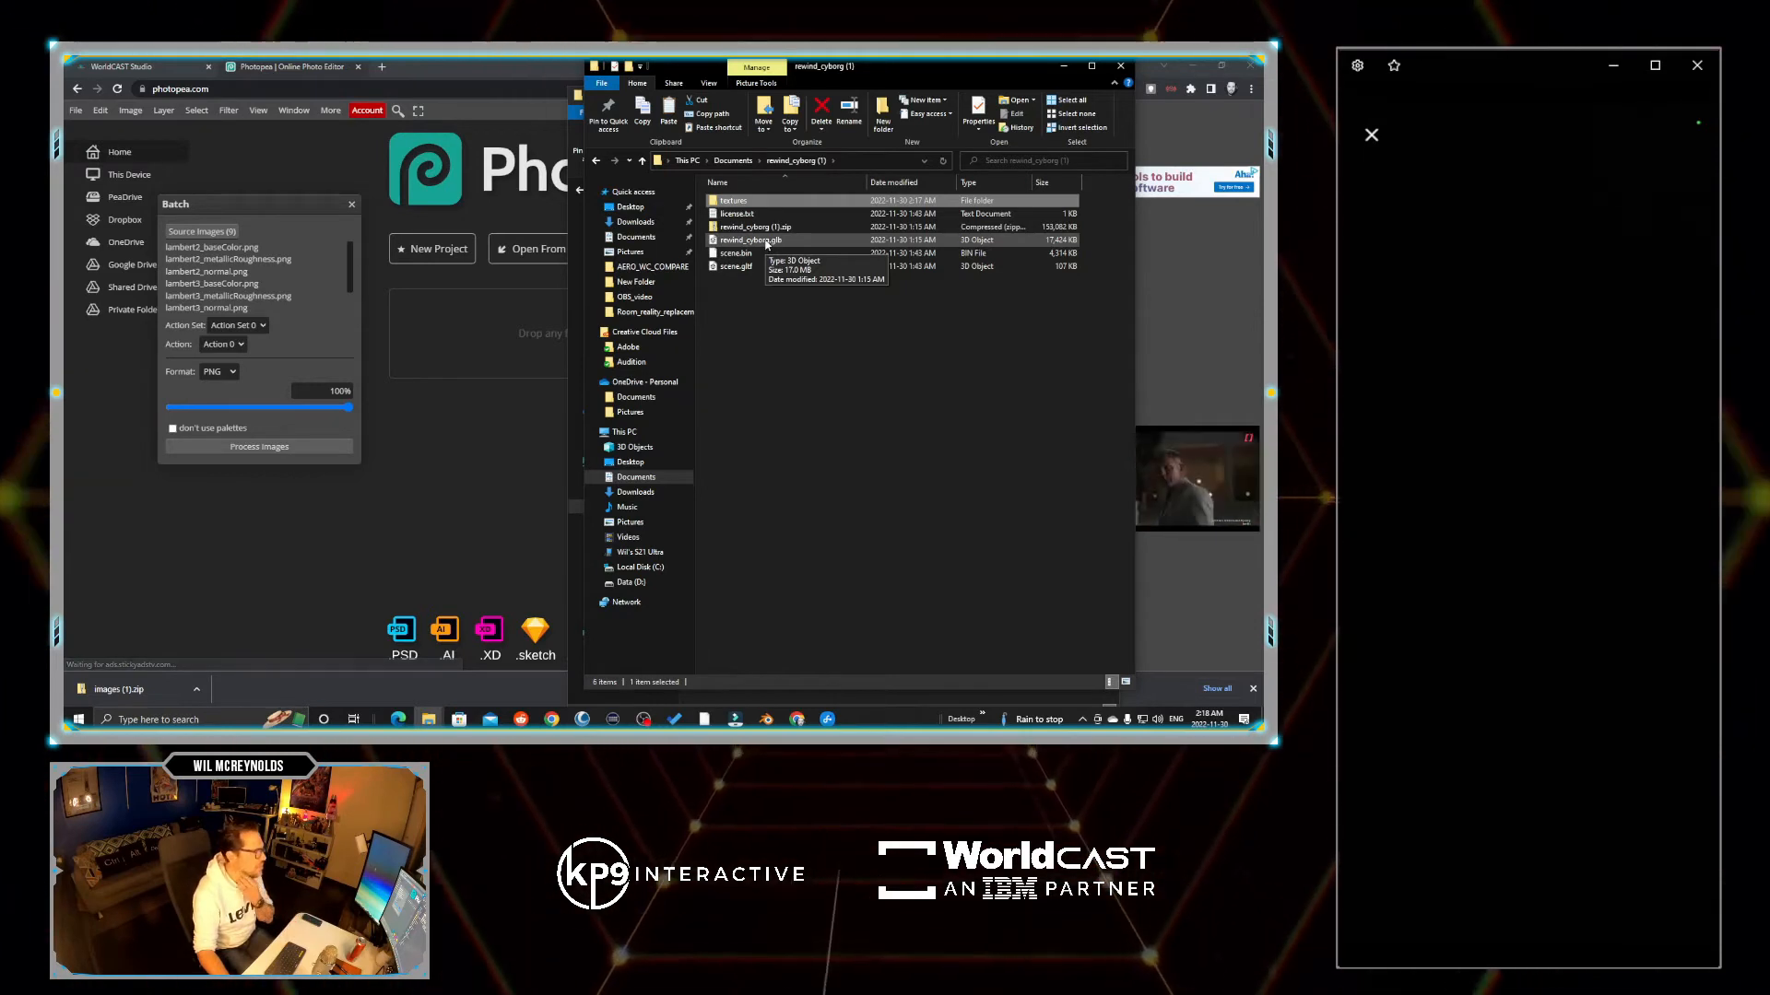
left_click(745, 212, "ctrl")
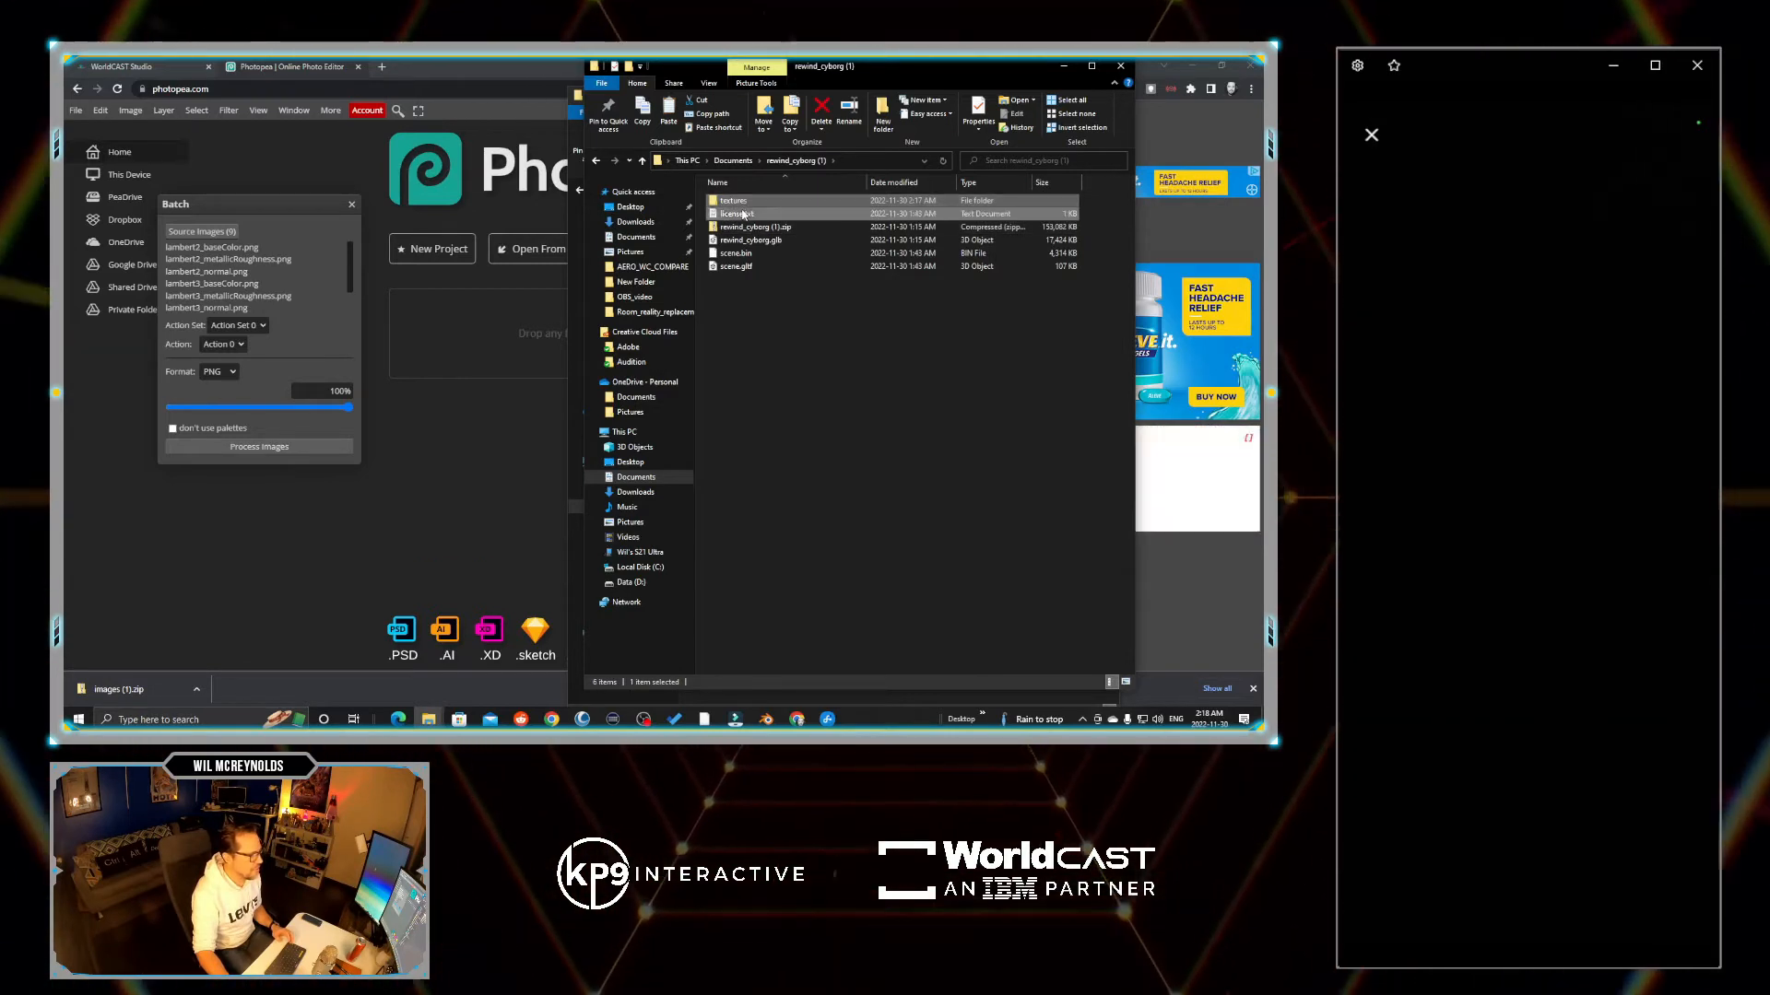
left_click(743, 254, "ctrl")
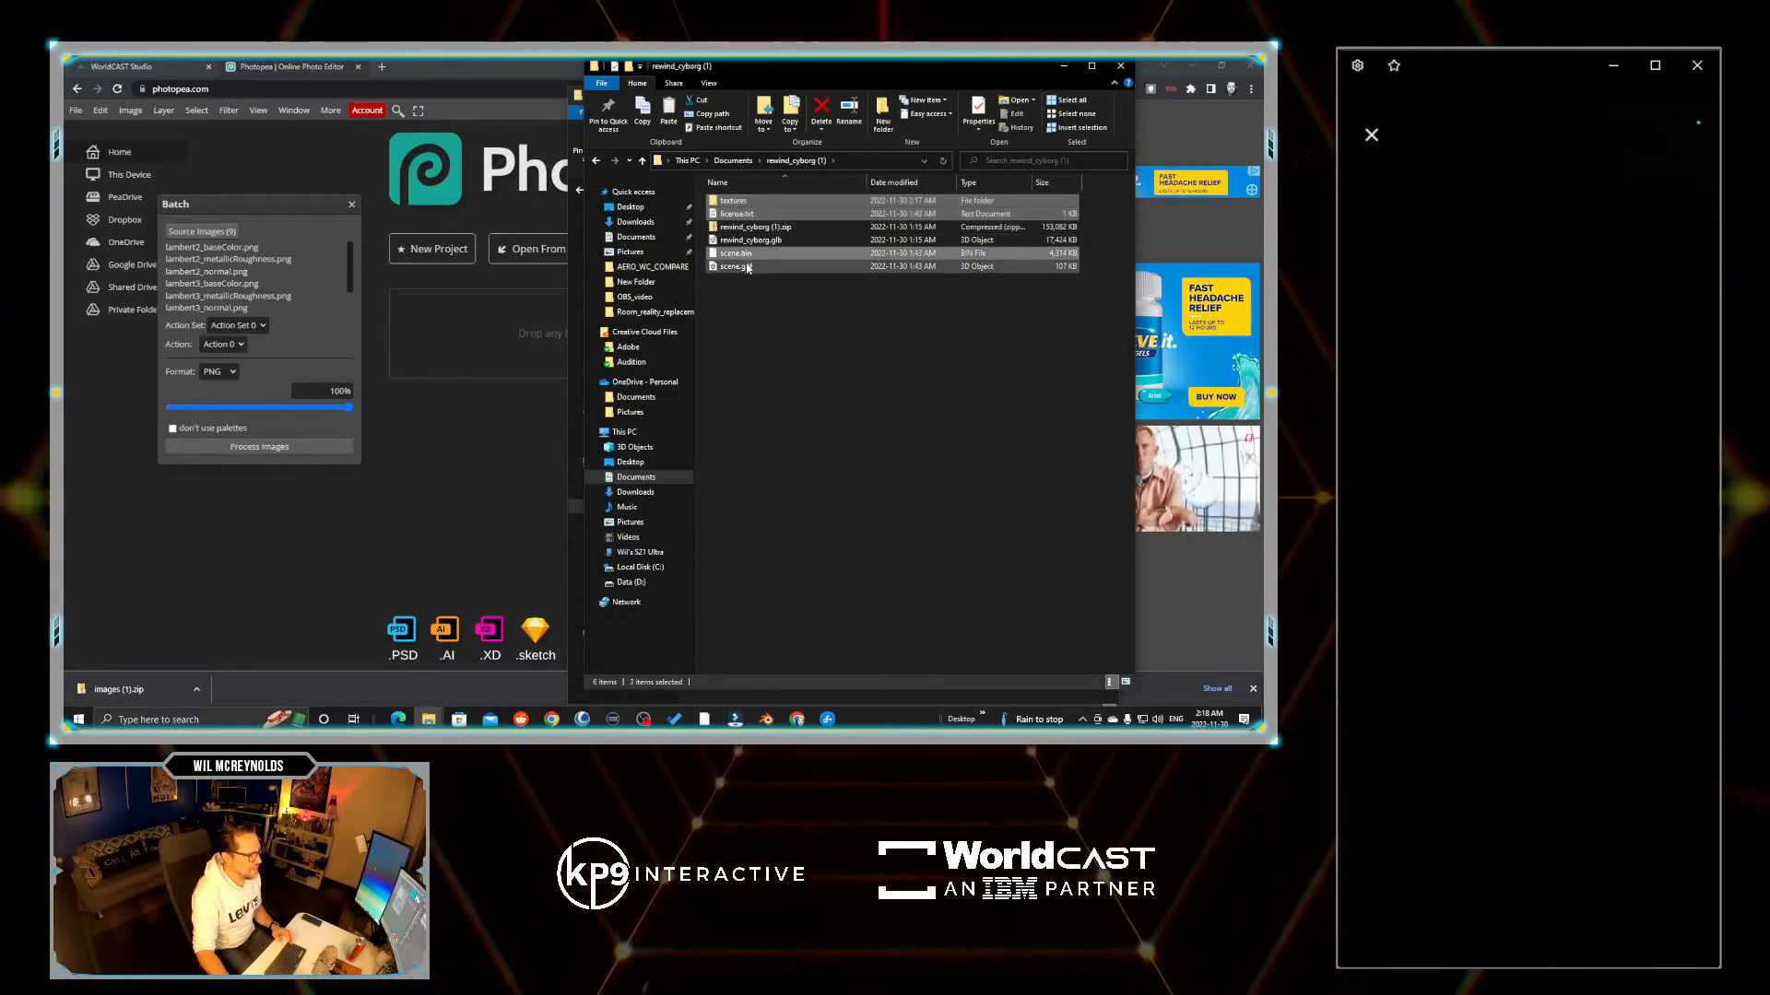
left_click(746, 267, "ctrl")
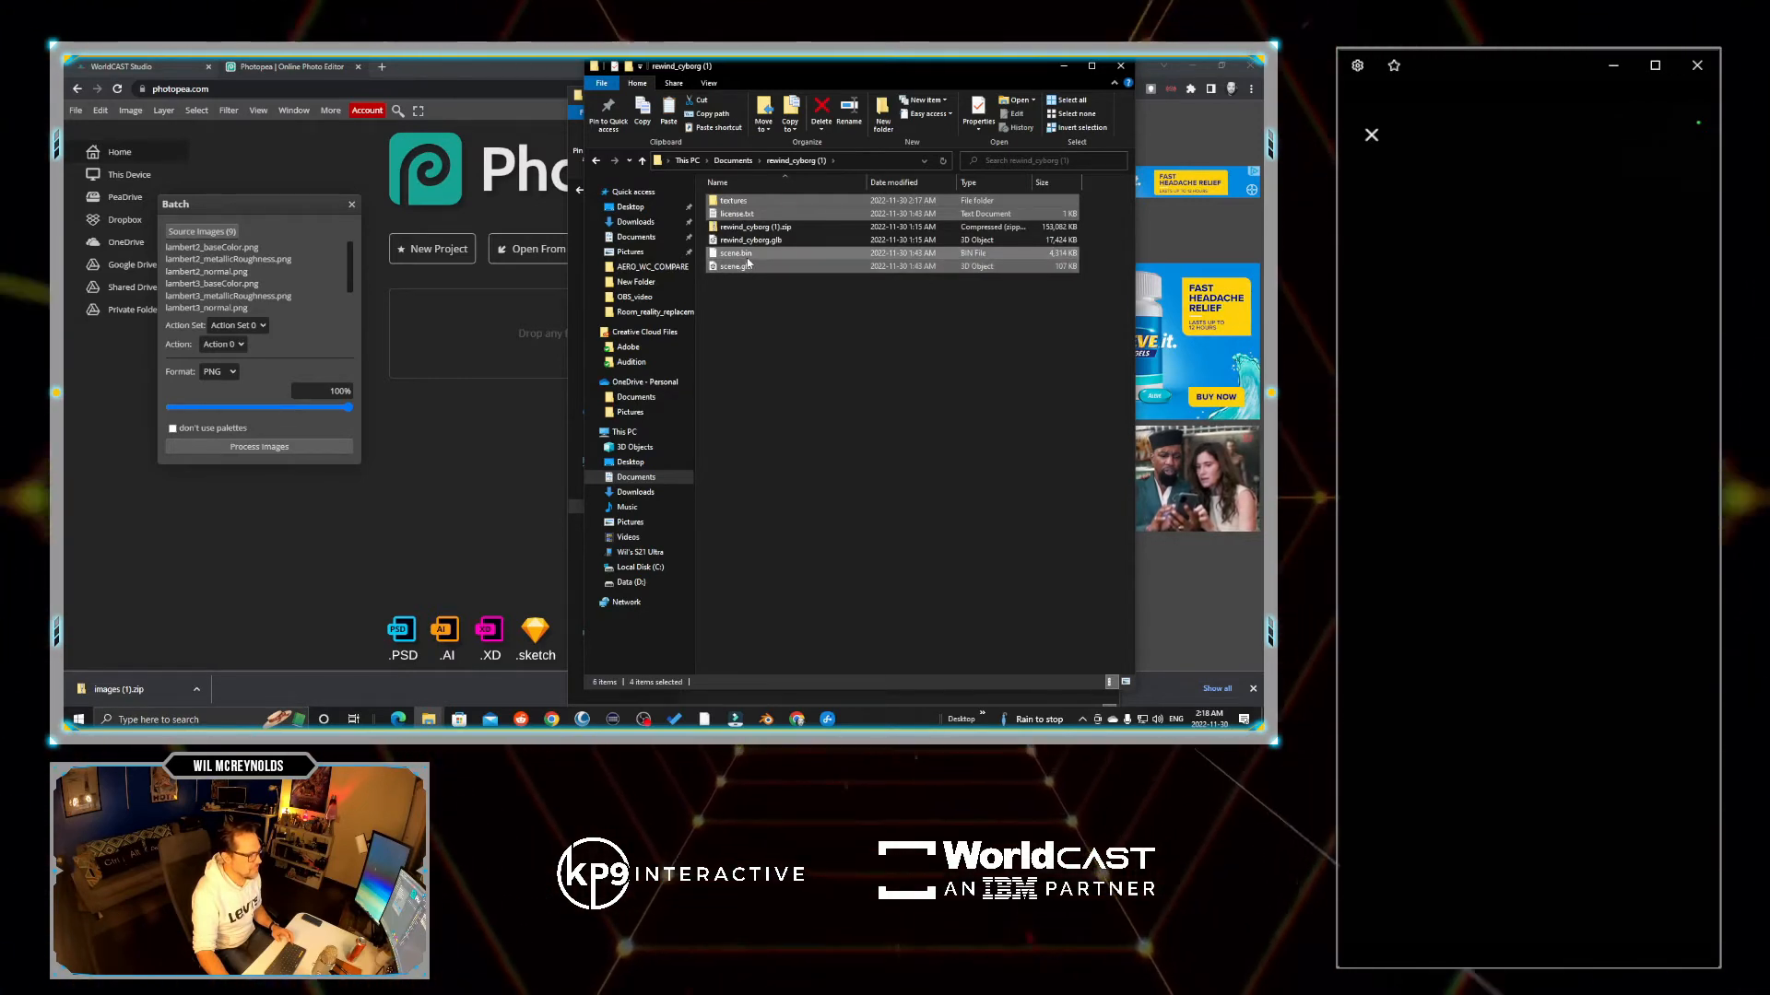
right_click(747, 263)
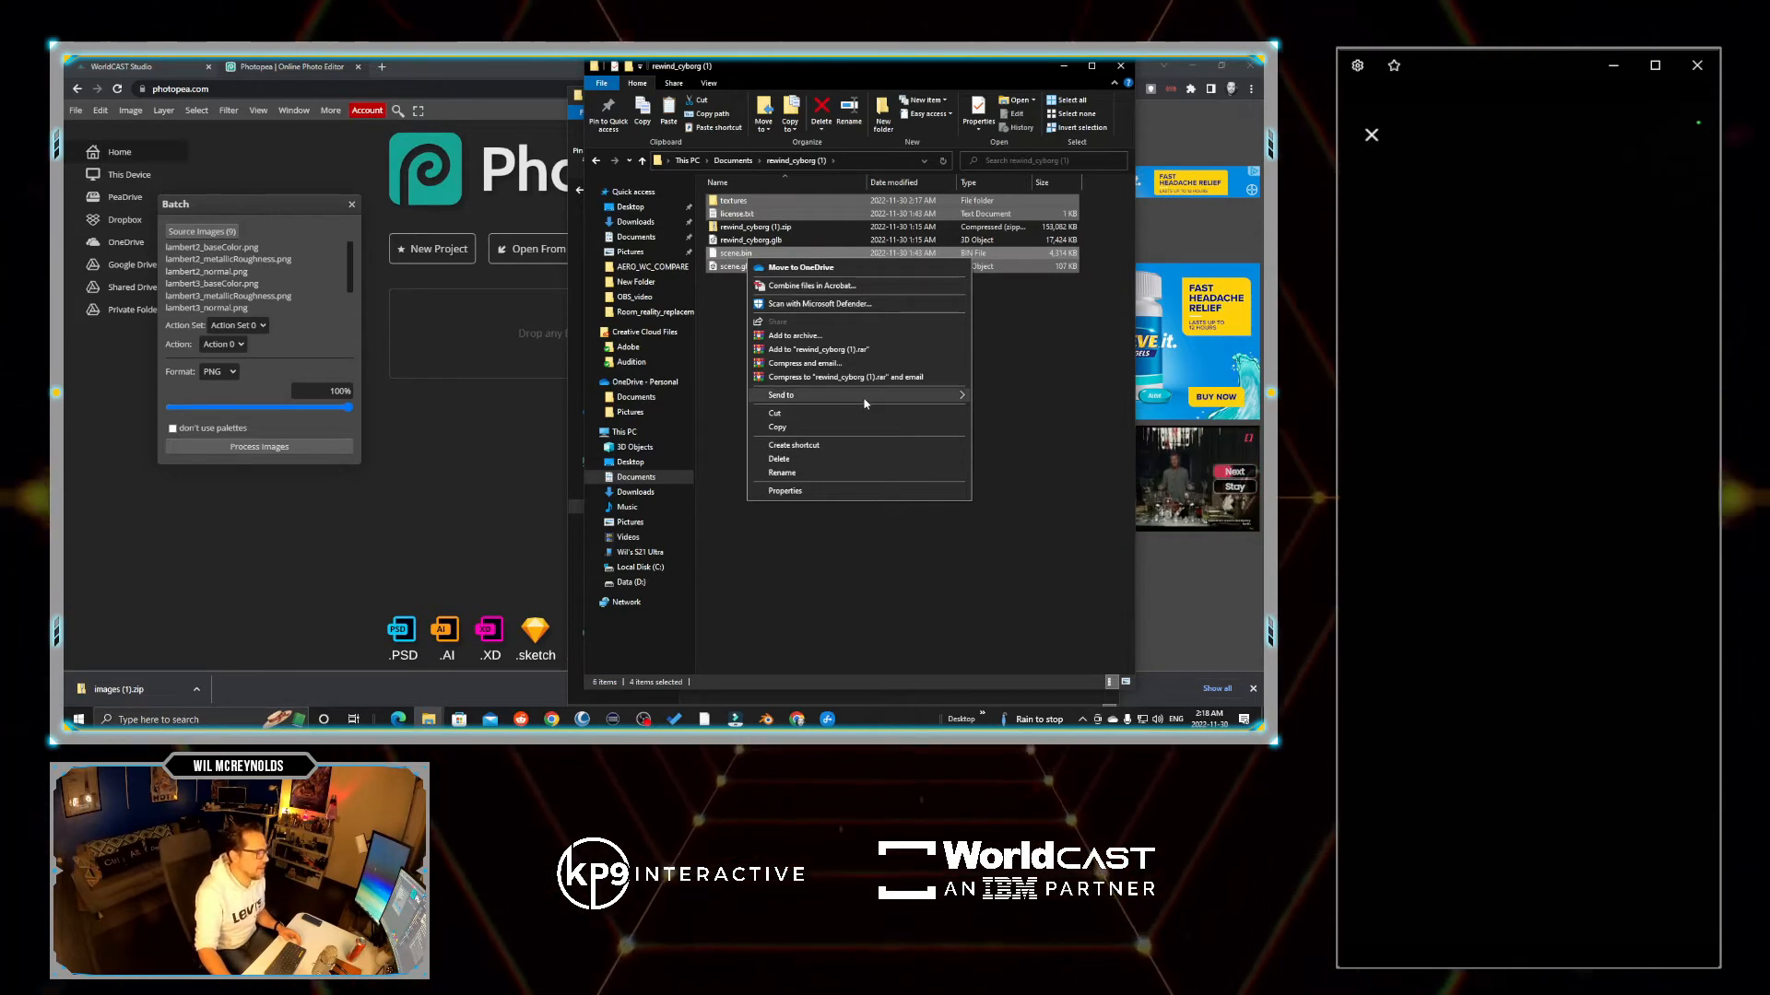
mouse_move(857, 395)
left_click(1012, 411)
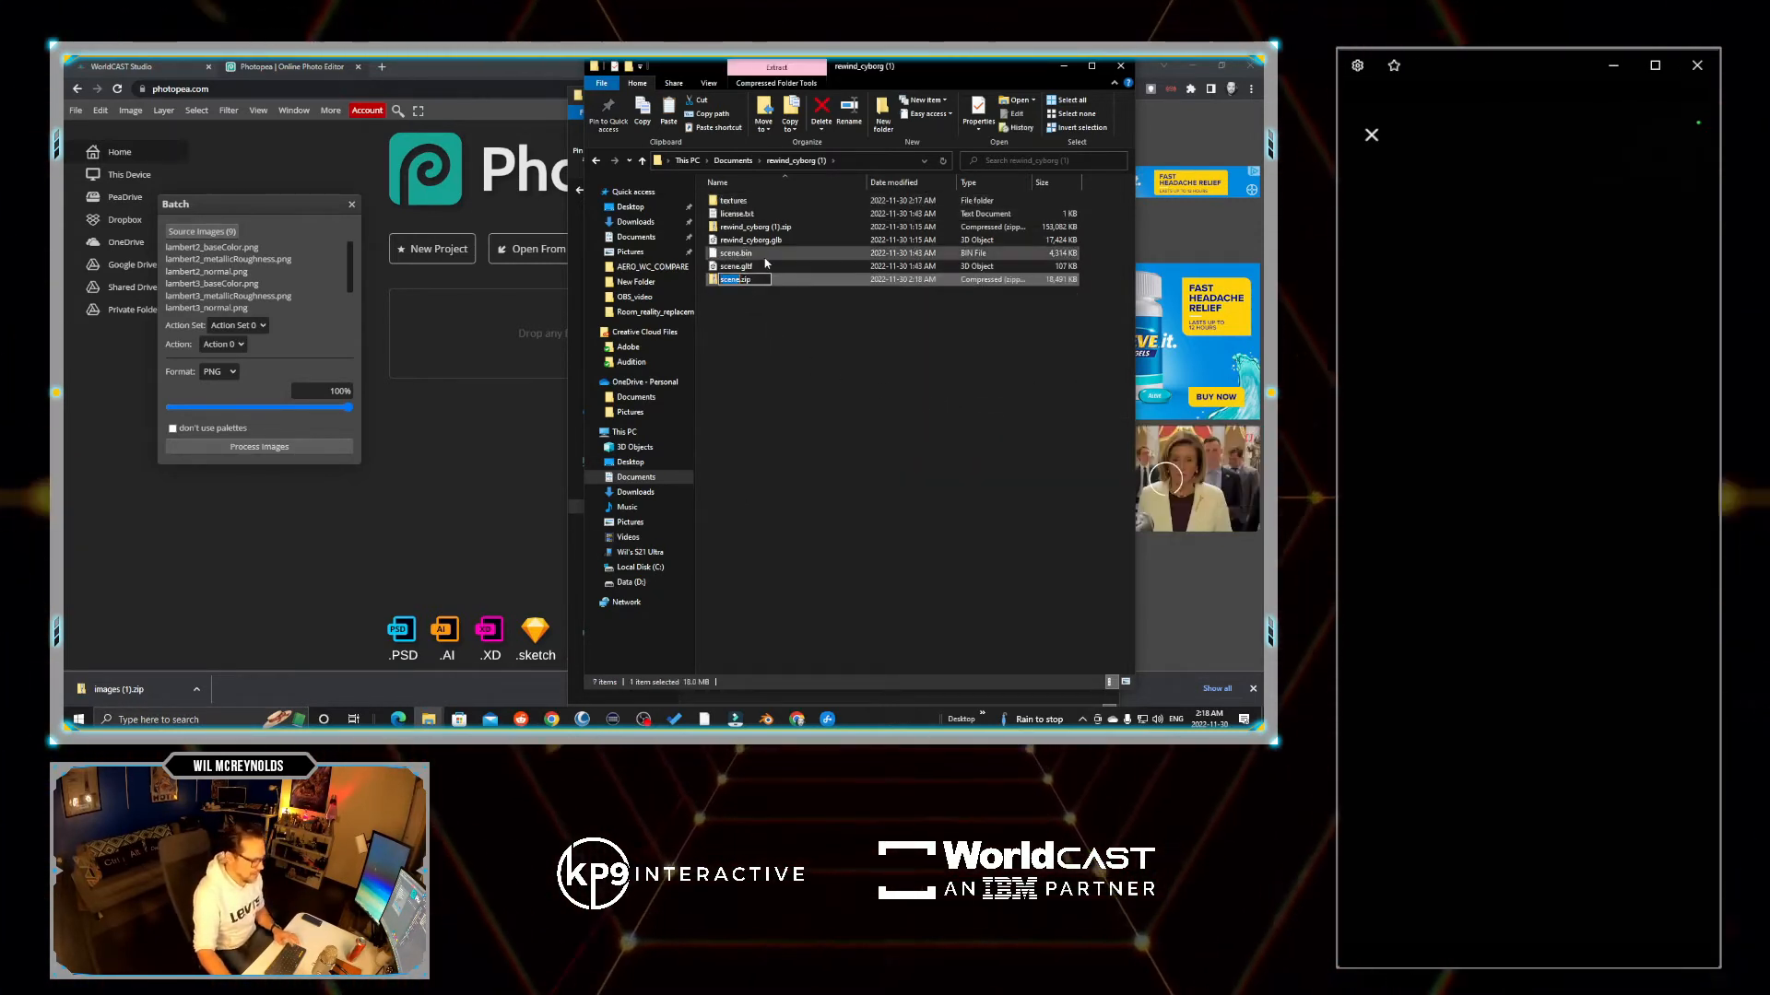
- Name the new zip archive newtextrobot.zip
type("new")
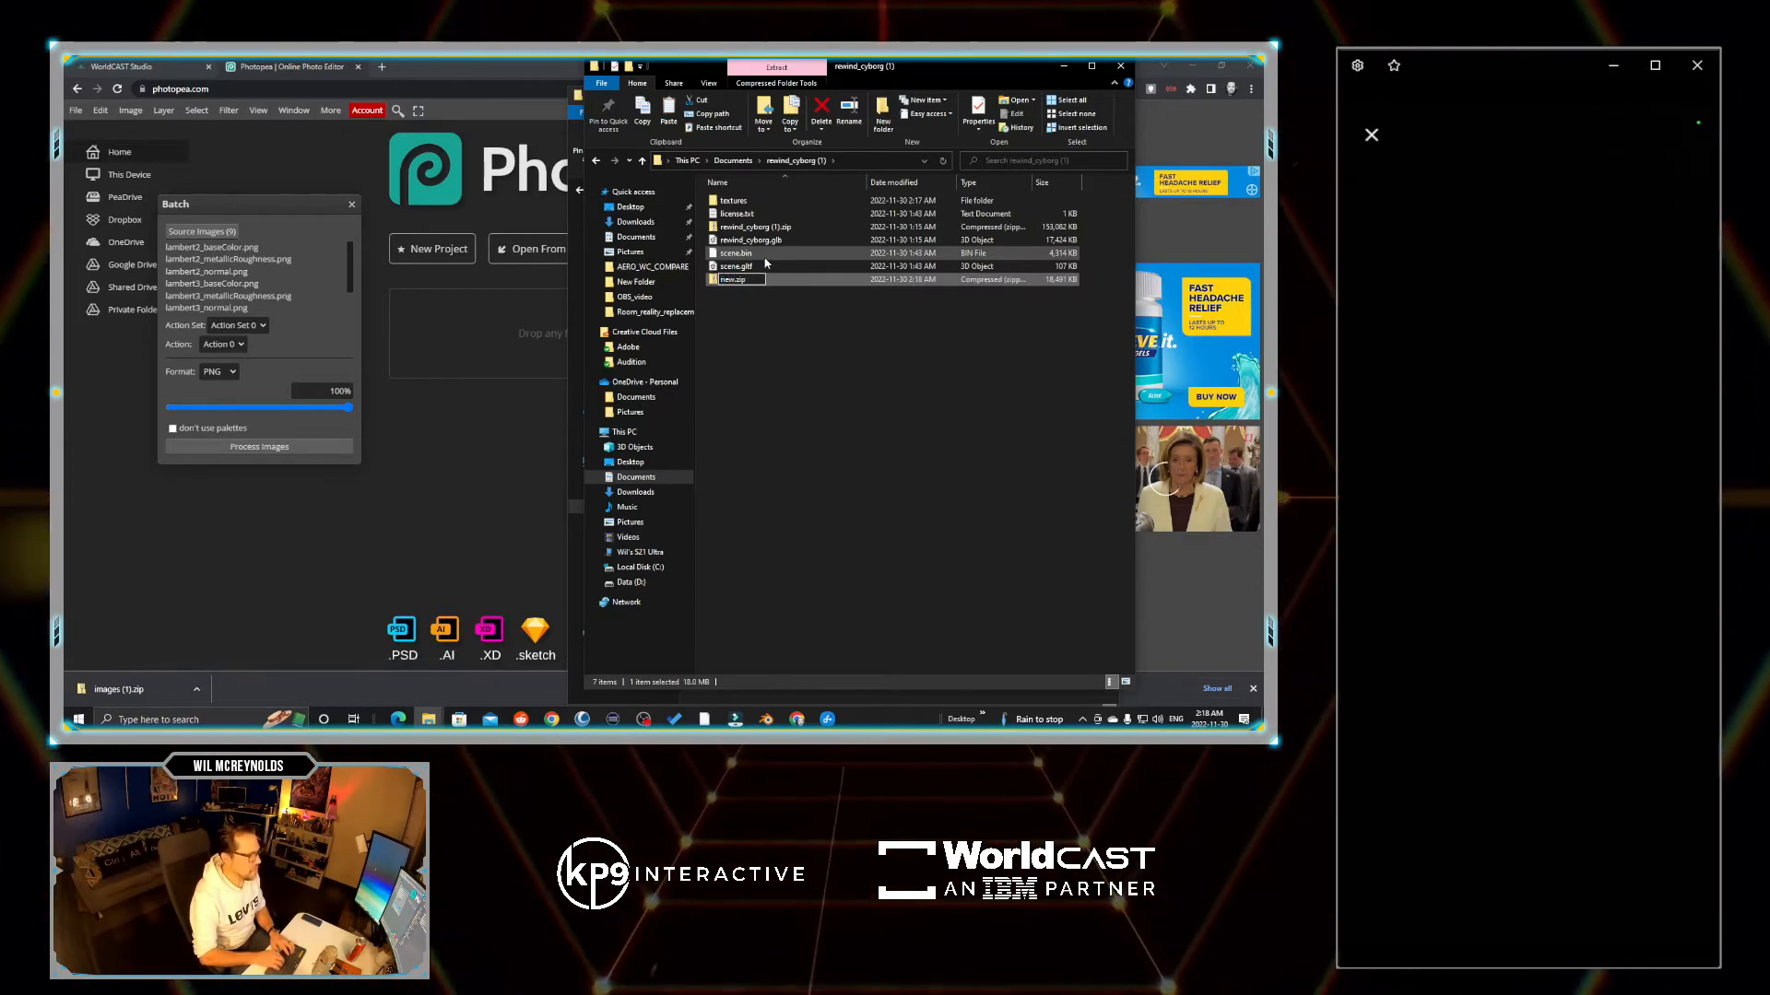
type("text")
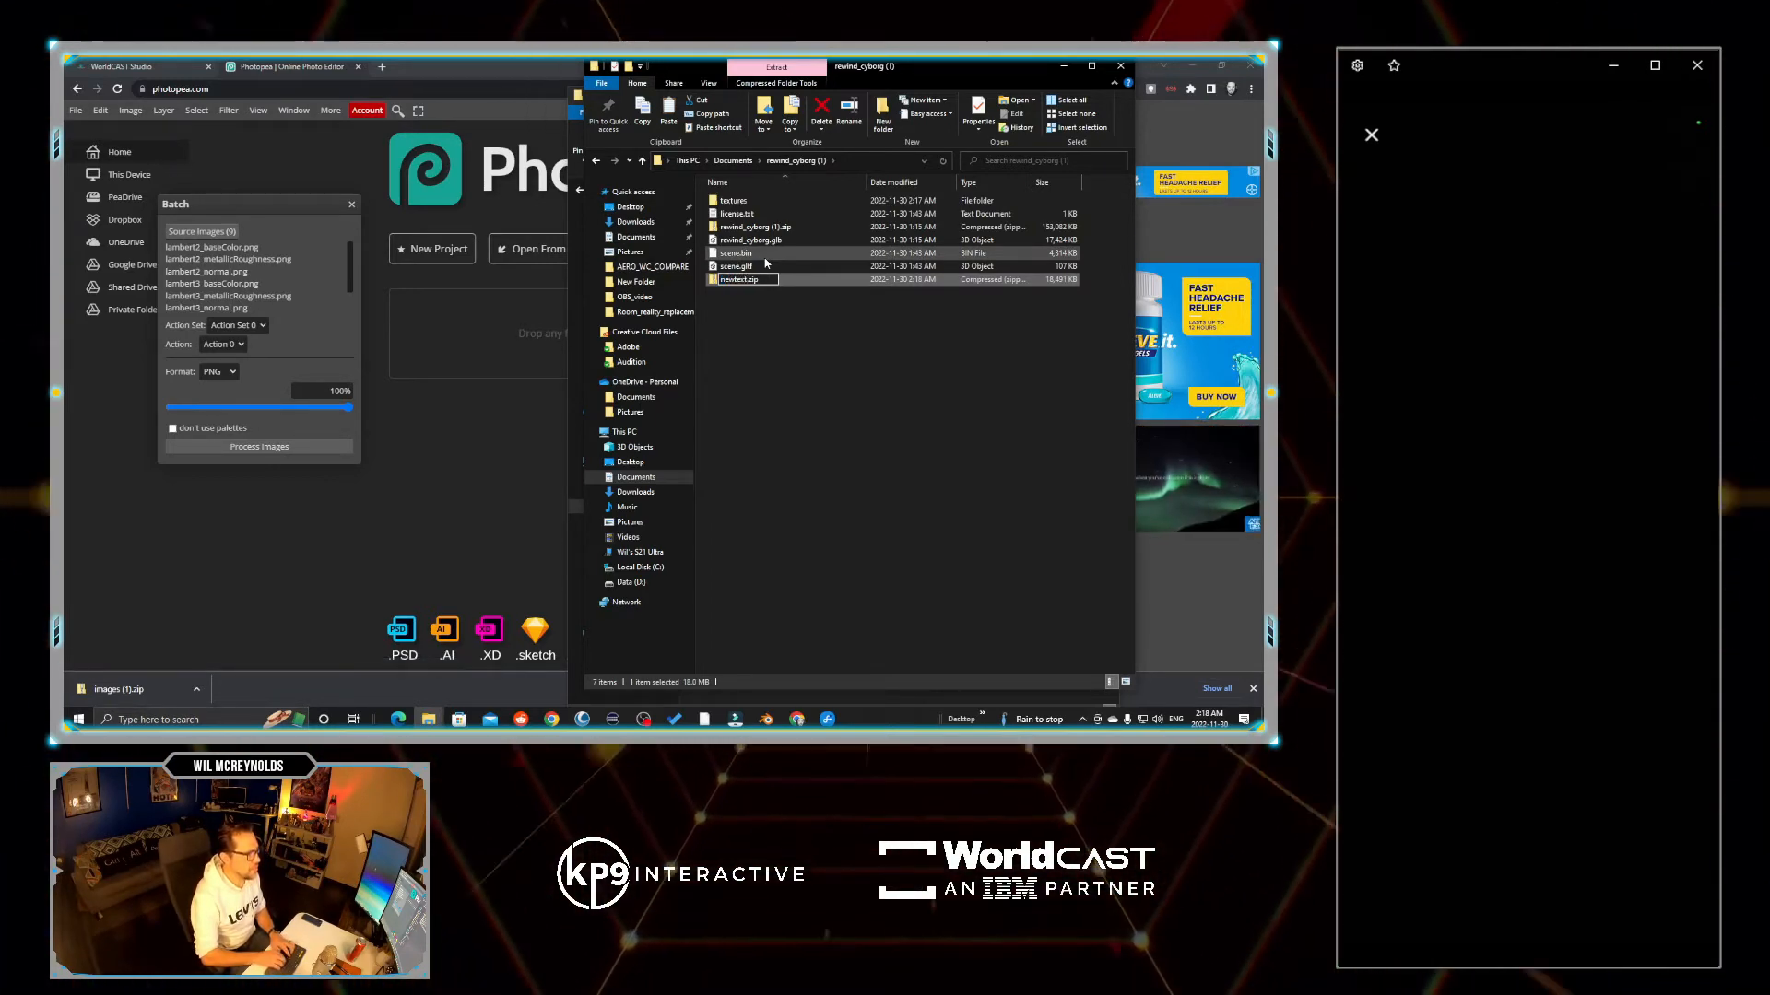
type("robot")
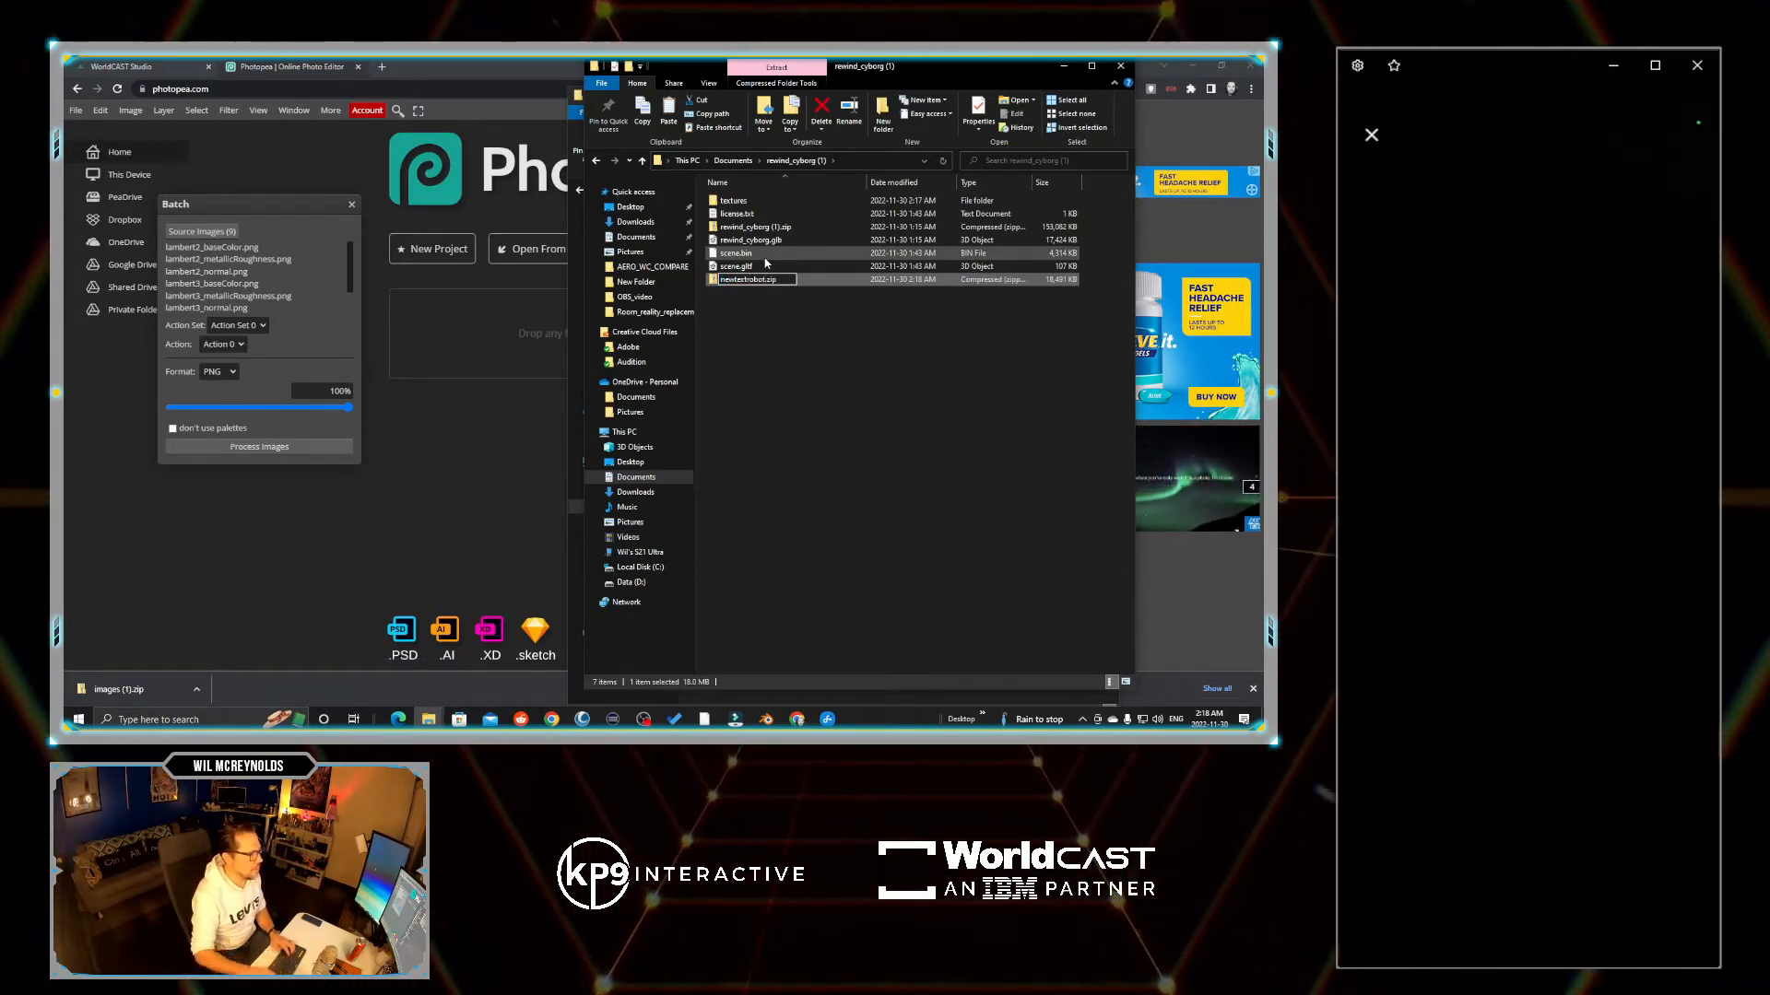
key("Return")
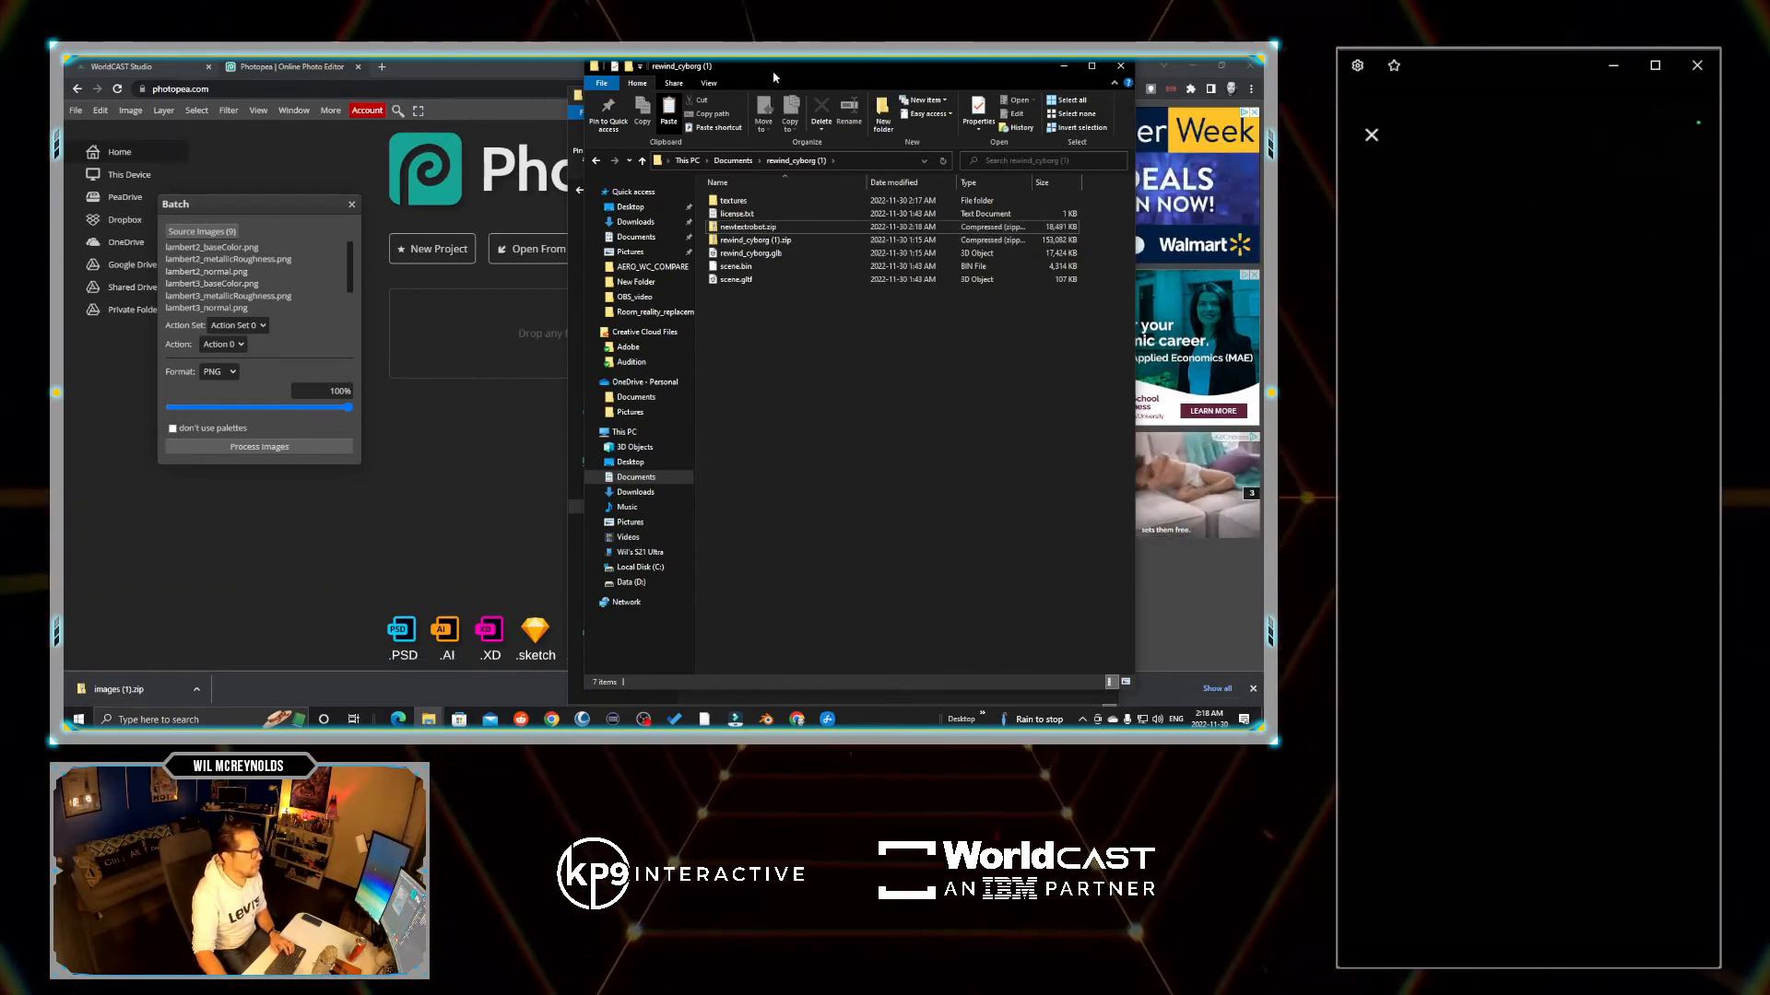
- Switch to WorldCAST Studio and place the rewind_cyborg (1) folder window beside the cyborg scene
left_click_drag(773, 69, 1264, 142)
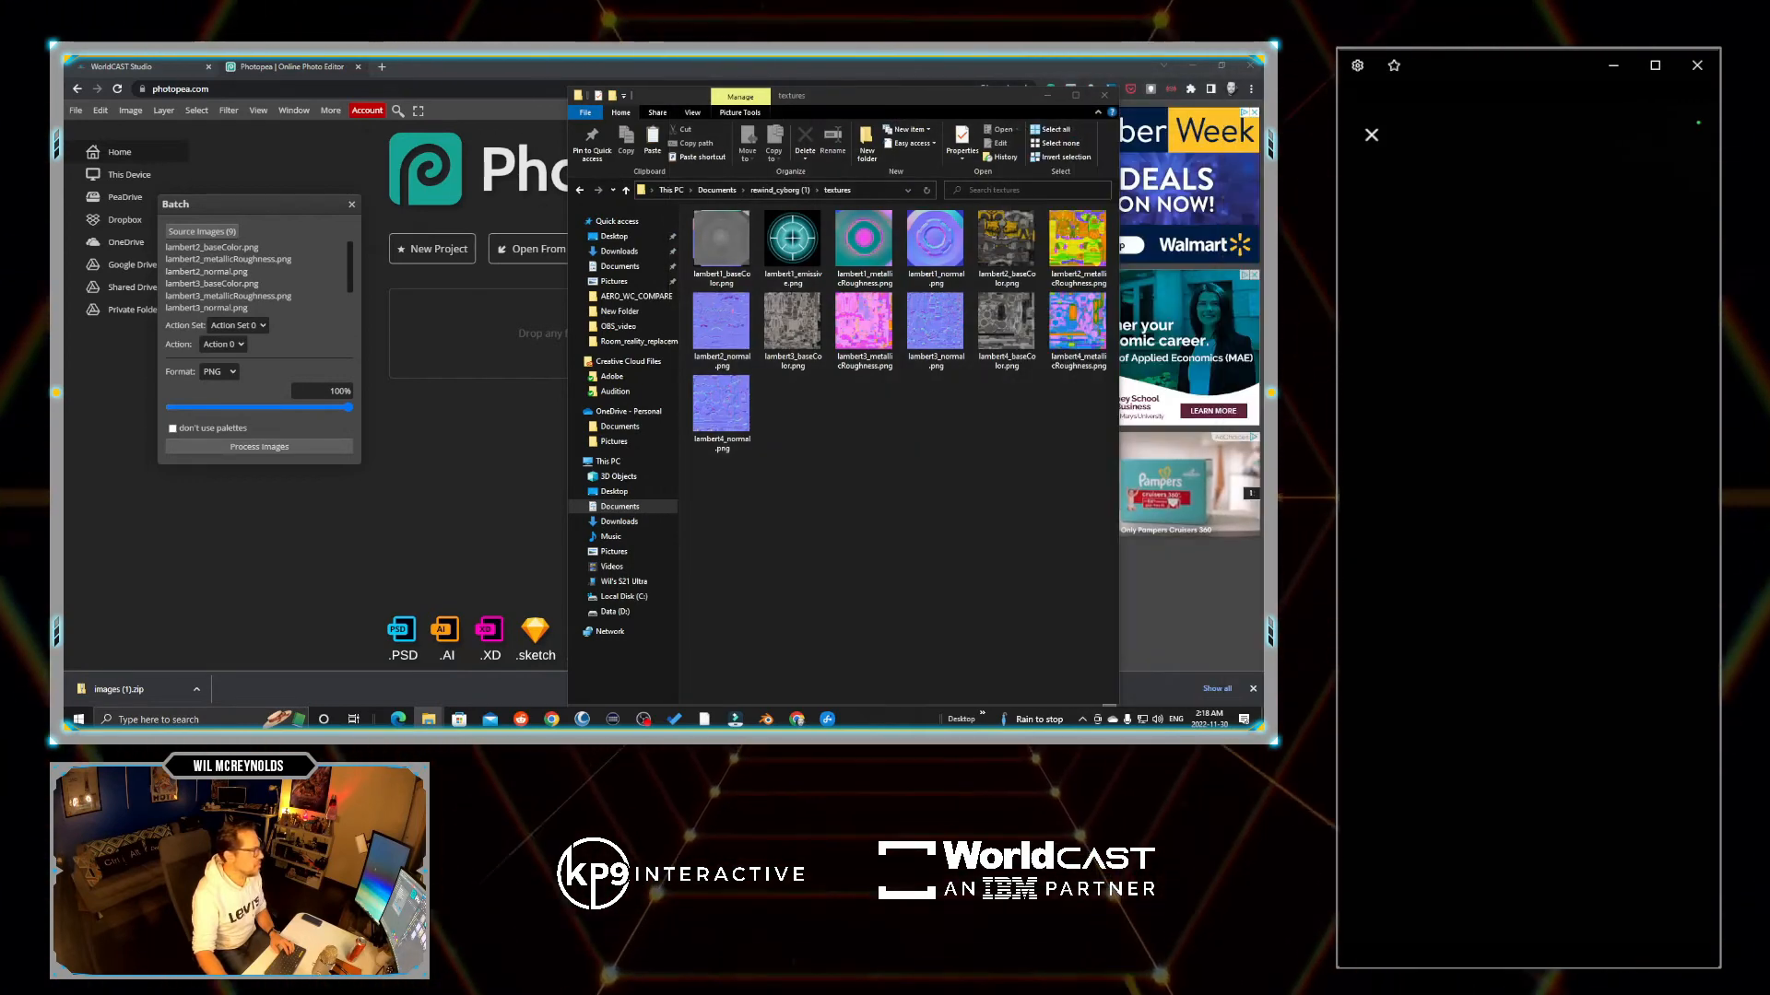
left_click(111, 71)
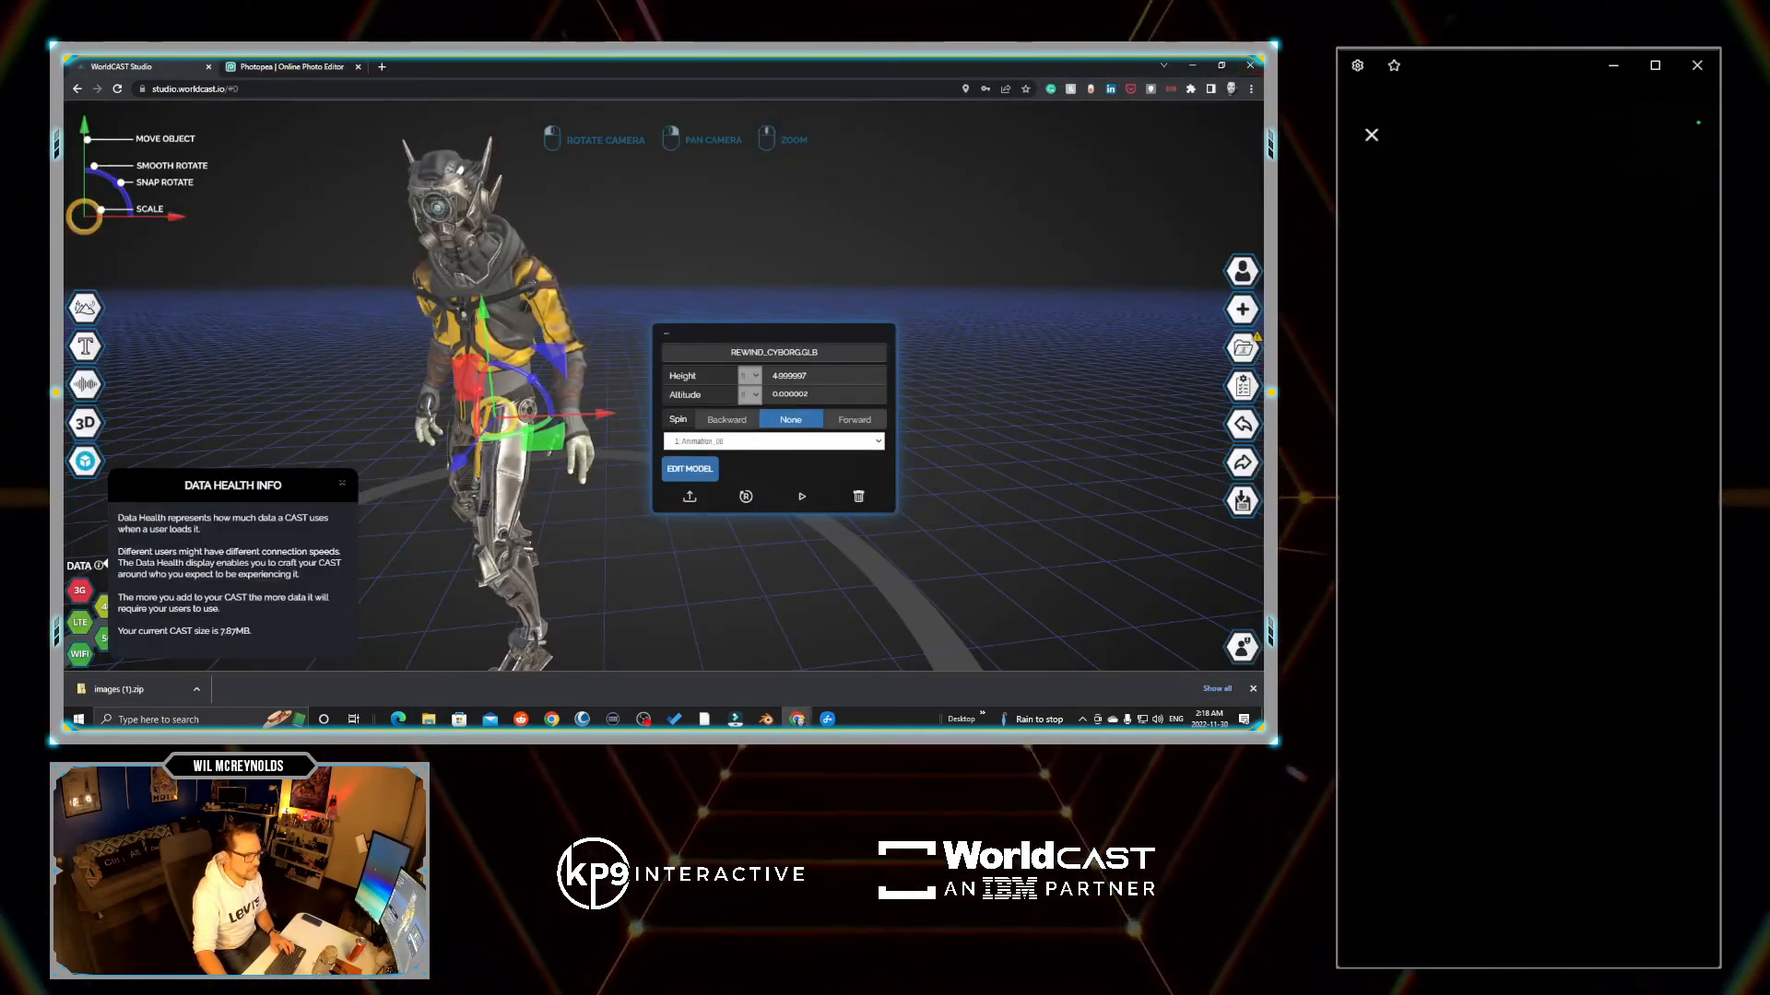
left_click_drag(1264, 116, 946, 103)
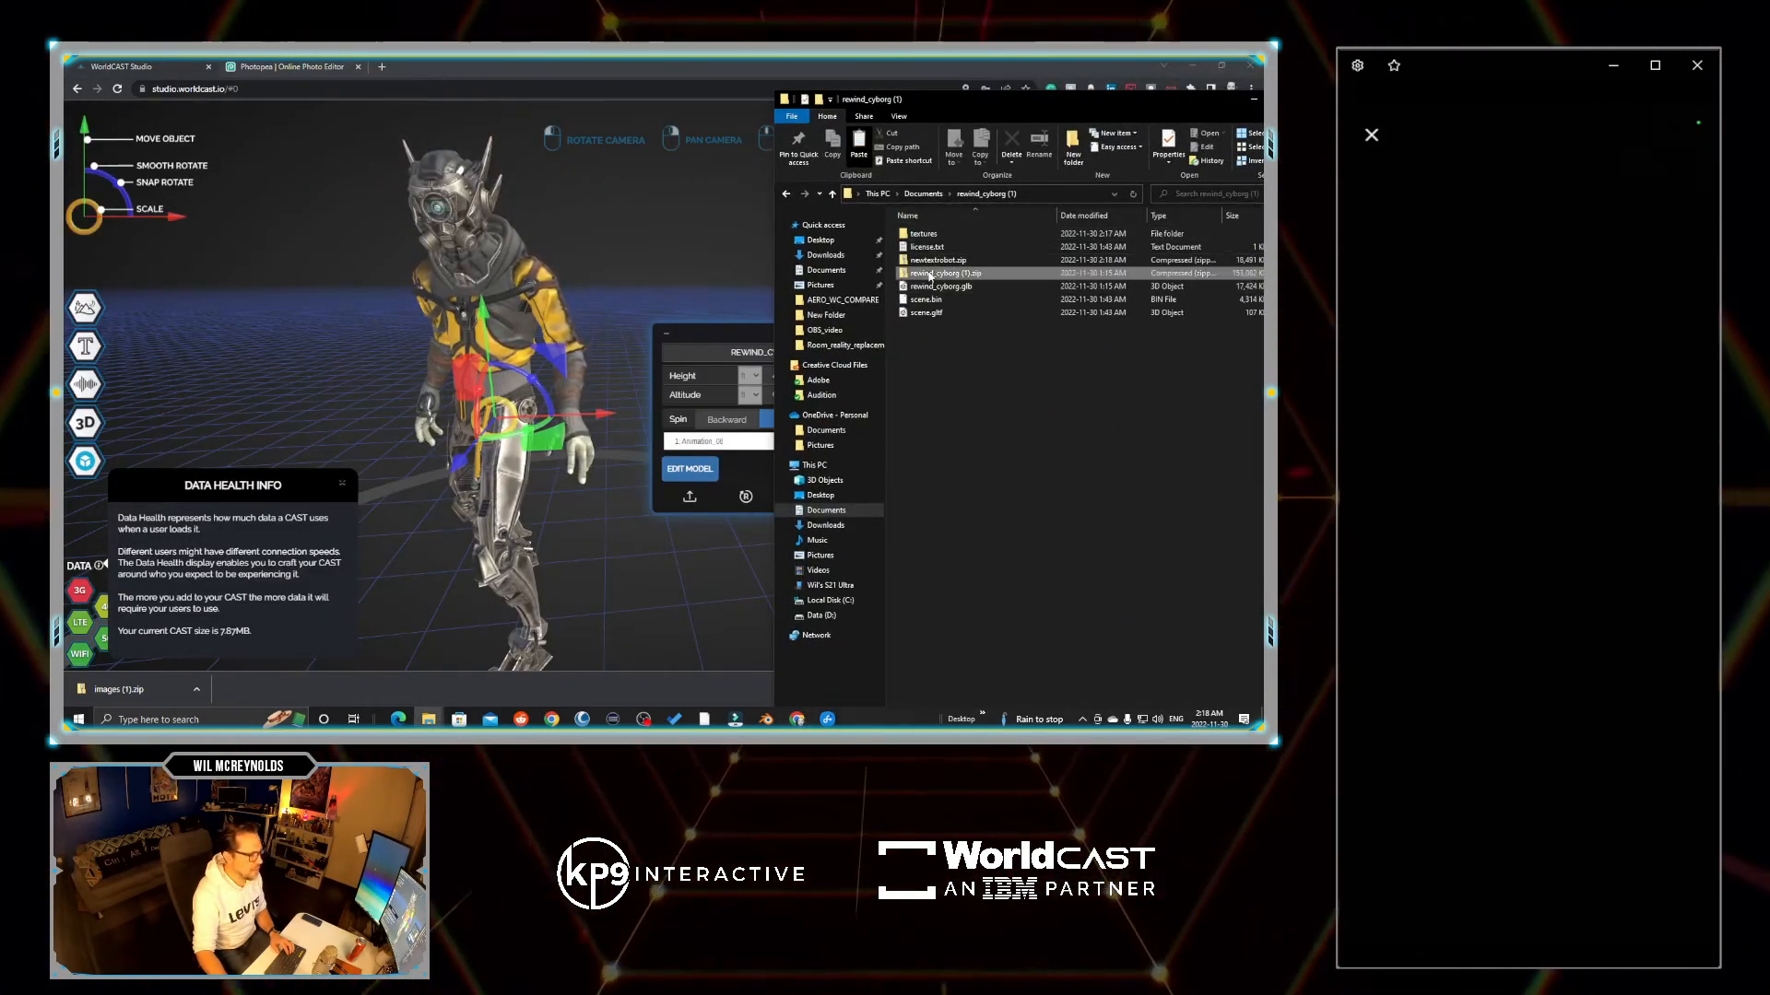
- Try to upload rewind_cyborg (1).zip into the WorldCAST Studio scene
left_click_drag(940, 273, 676, 581)
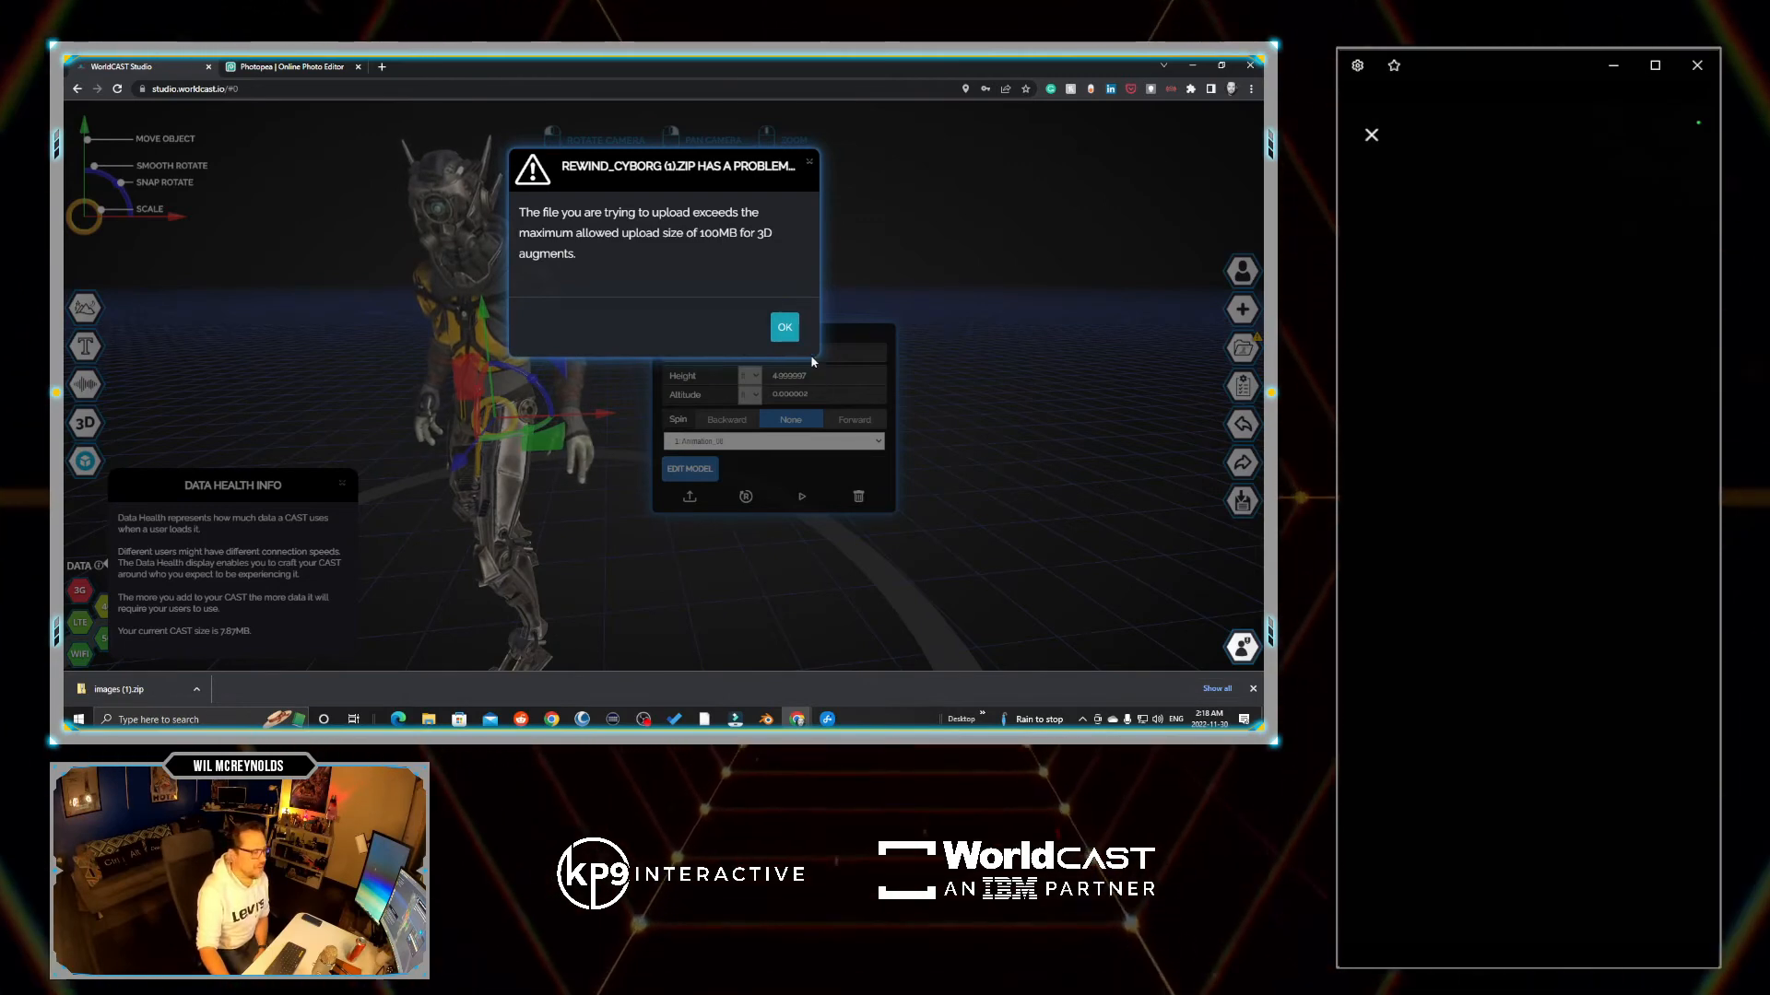
left_click(785, 329)
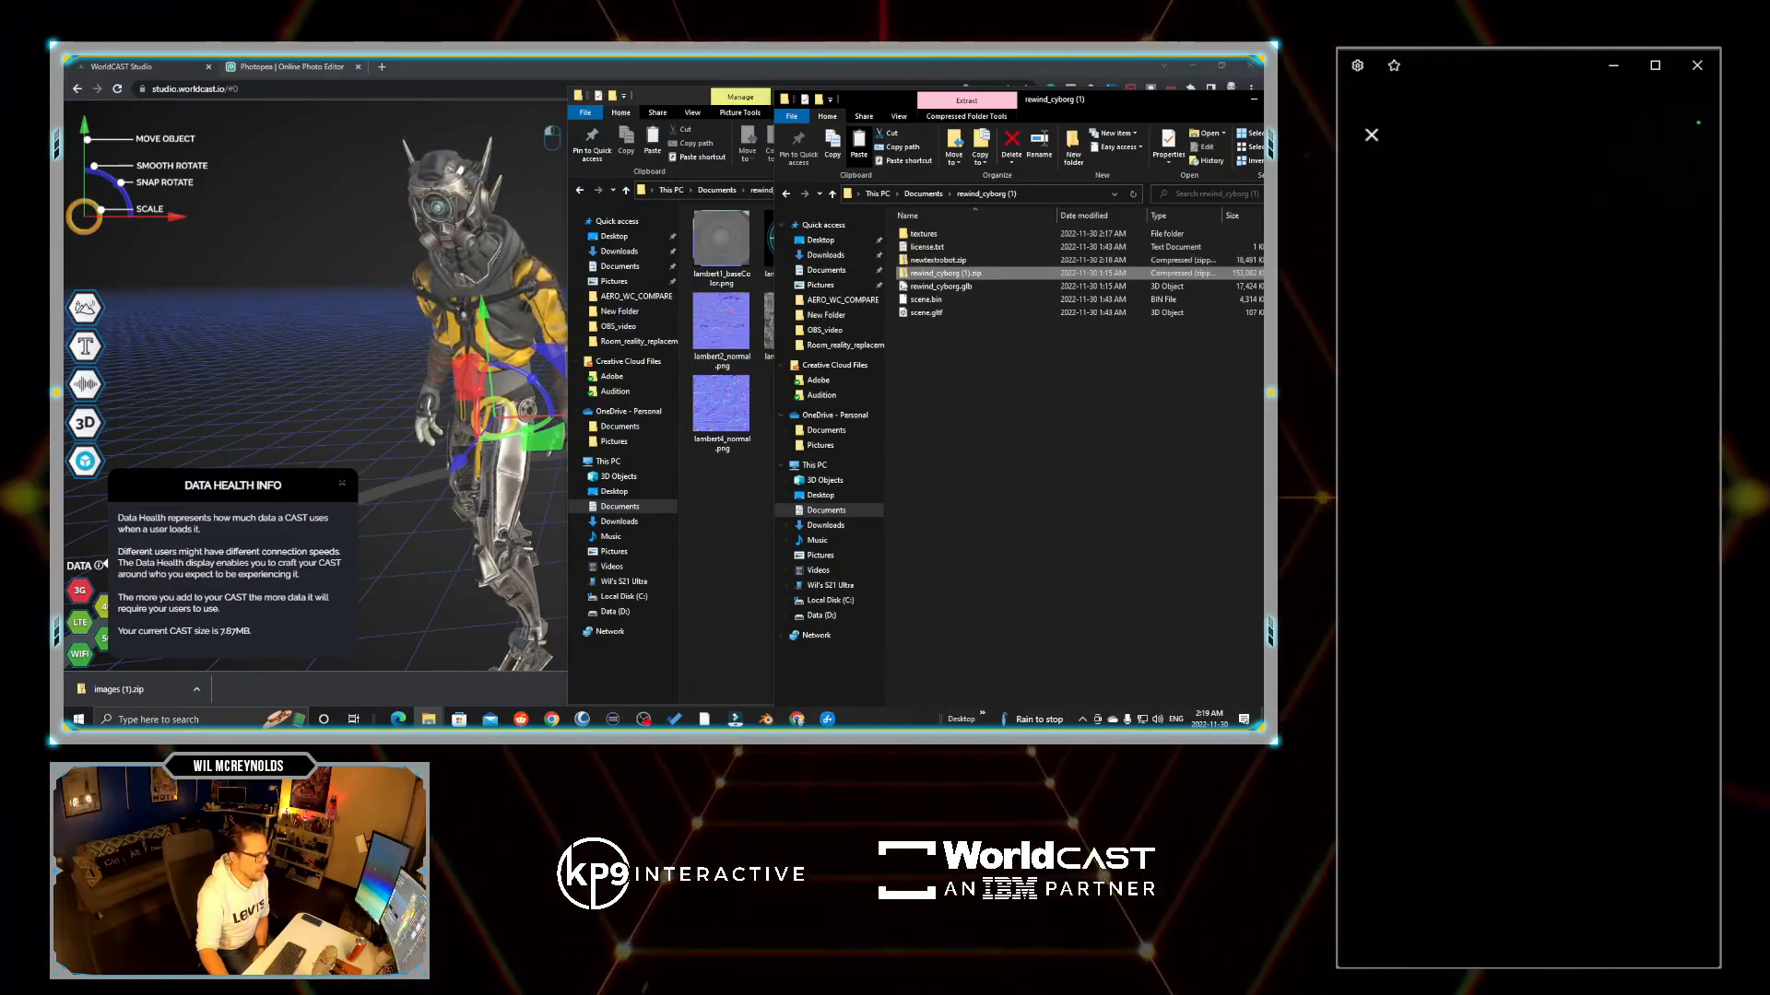
- Upload newtextrobot.zip into the scene as a second cyborg model, deselect it and switch back to Photopea
left_click_drag(938, 260, 423, 472)
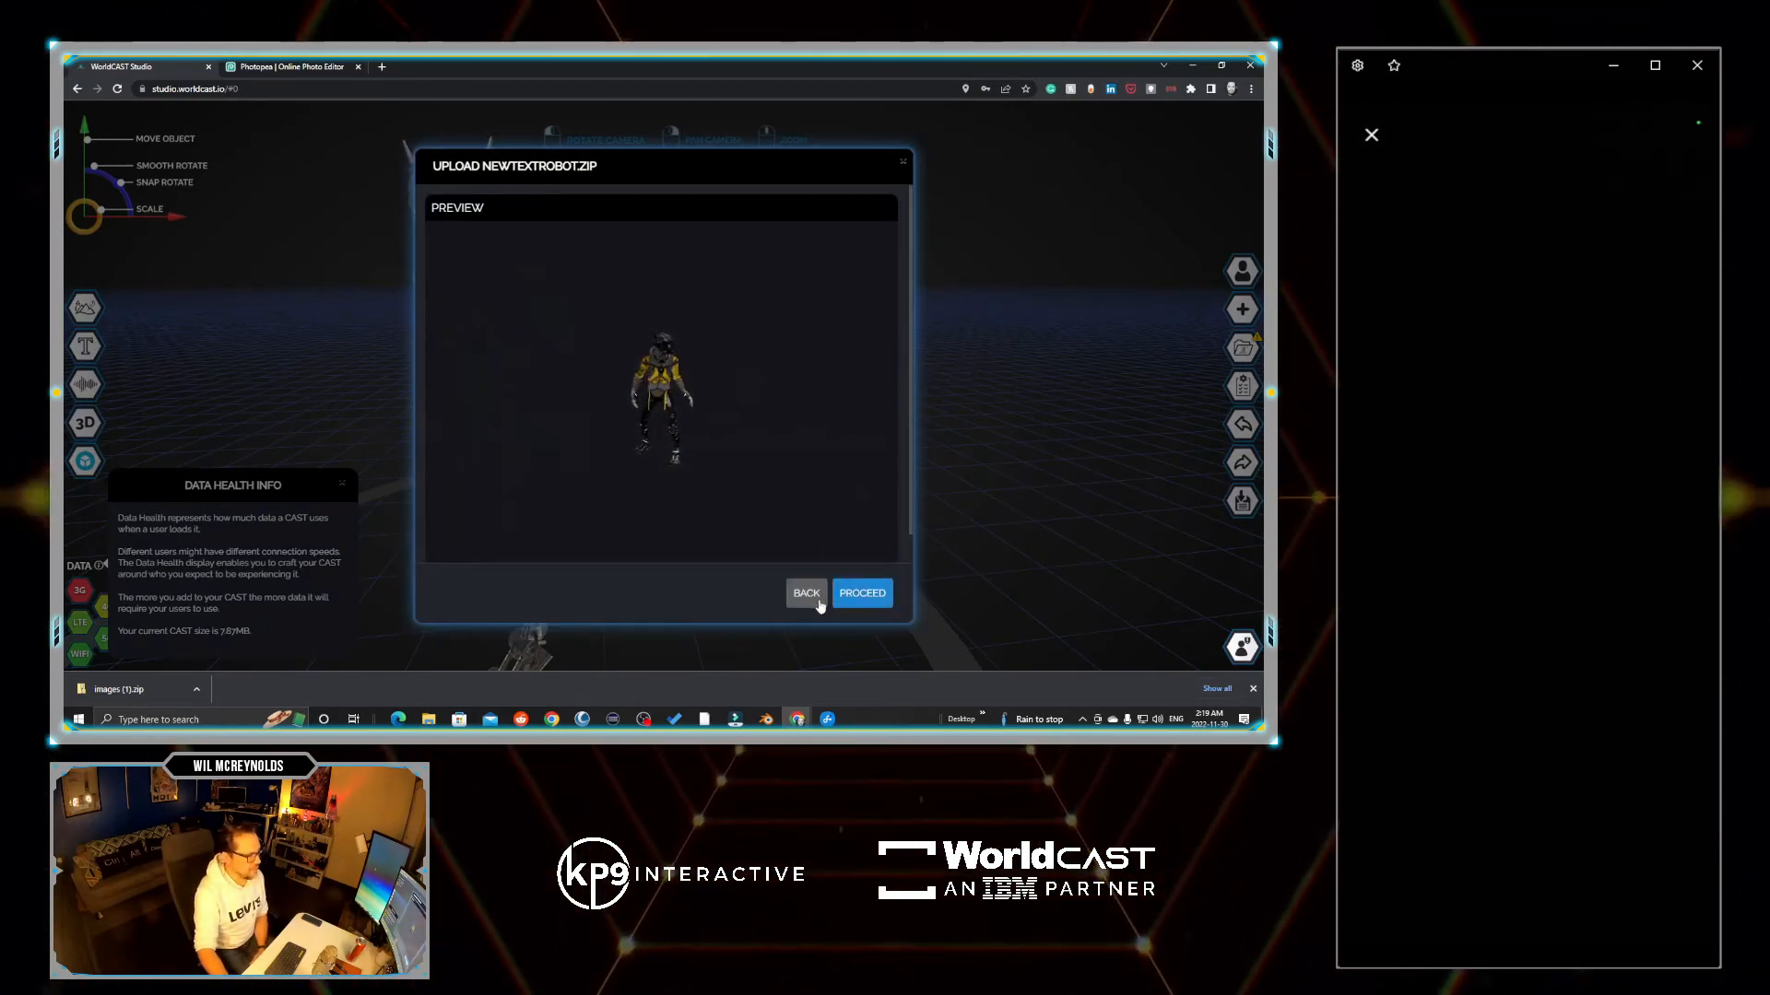
left_click(860, 595)
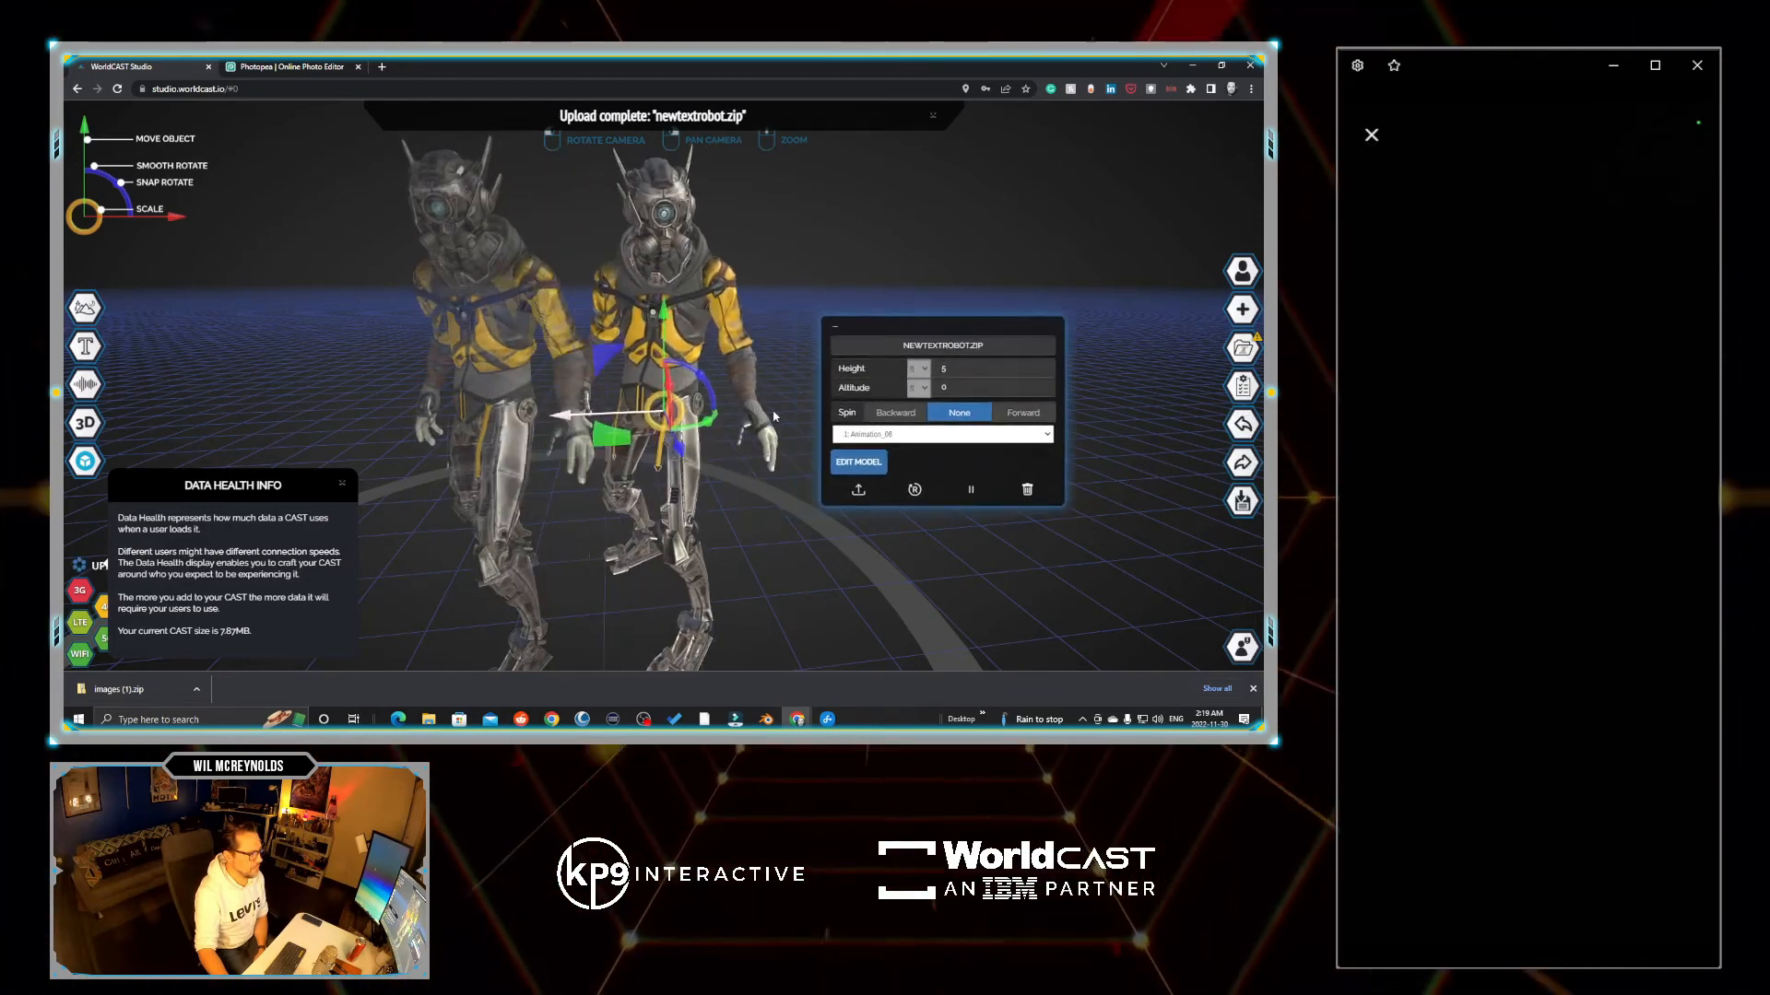
left_click(816, 397)
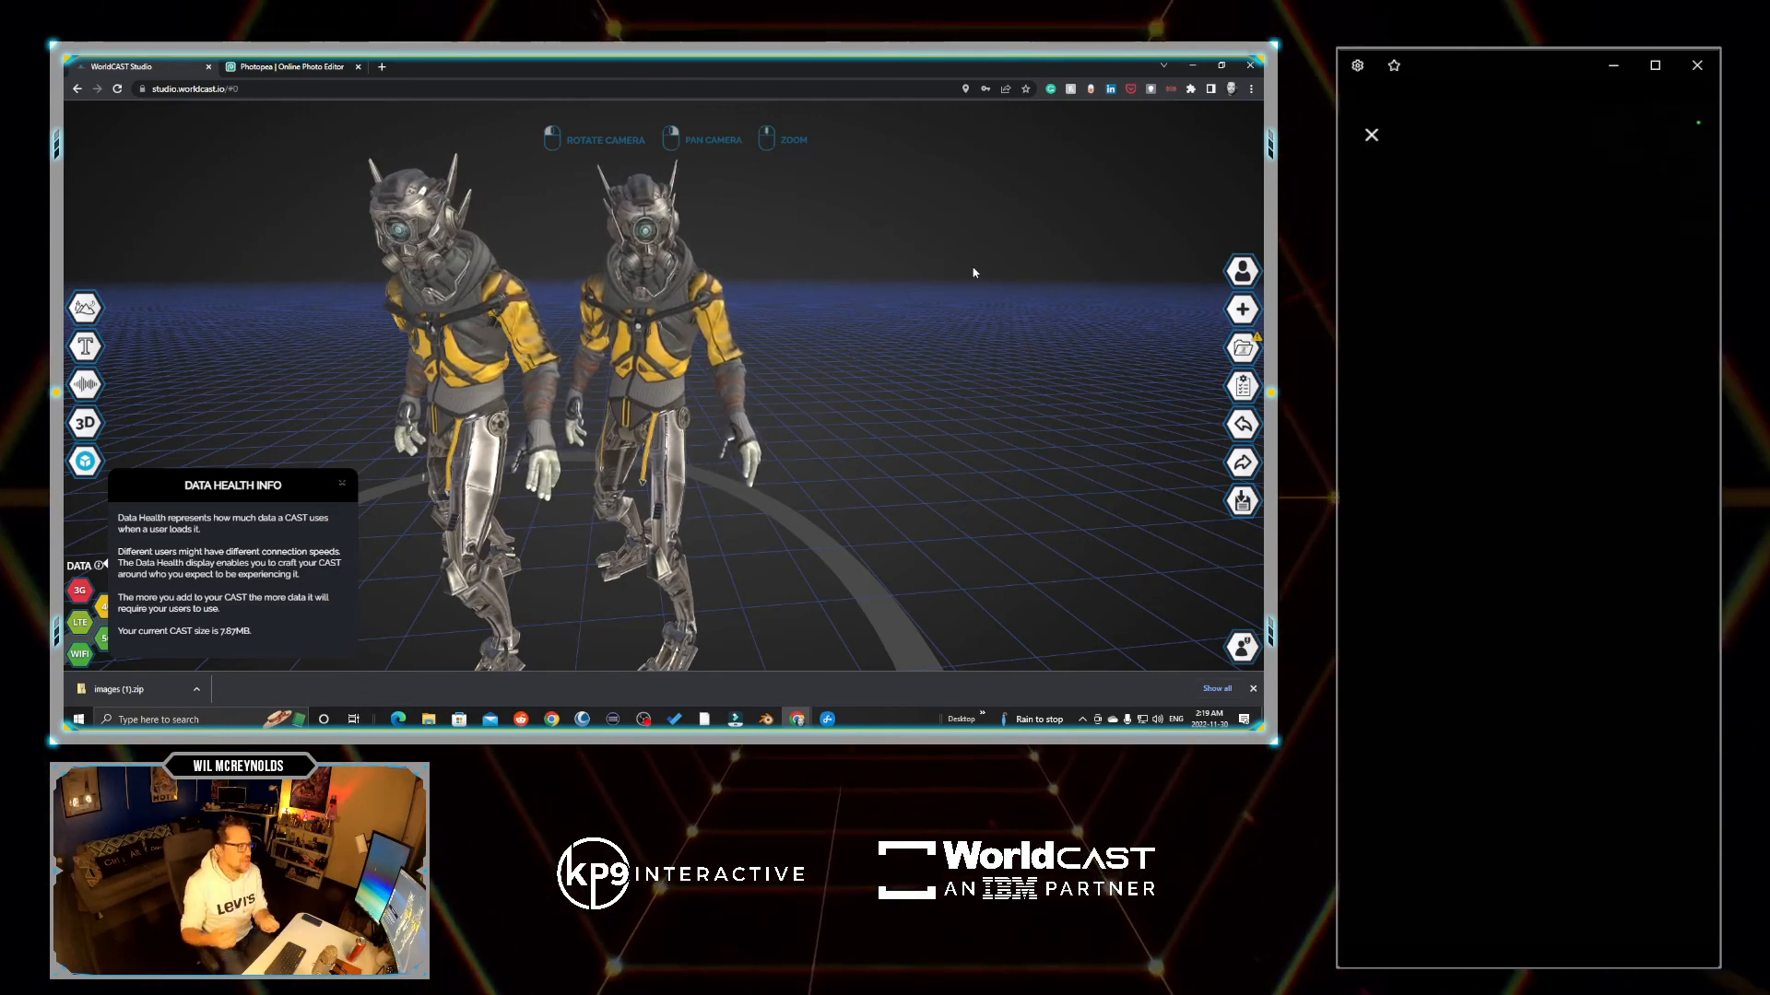
left_click(304, 65)
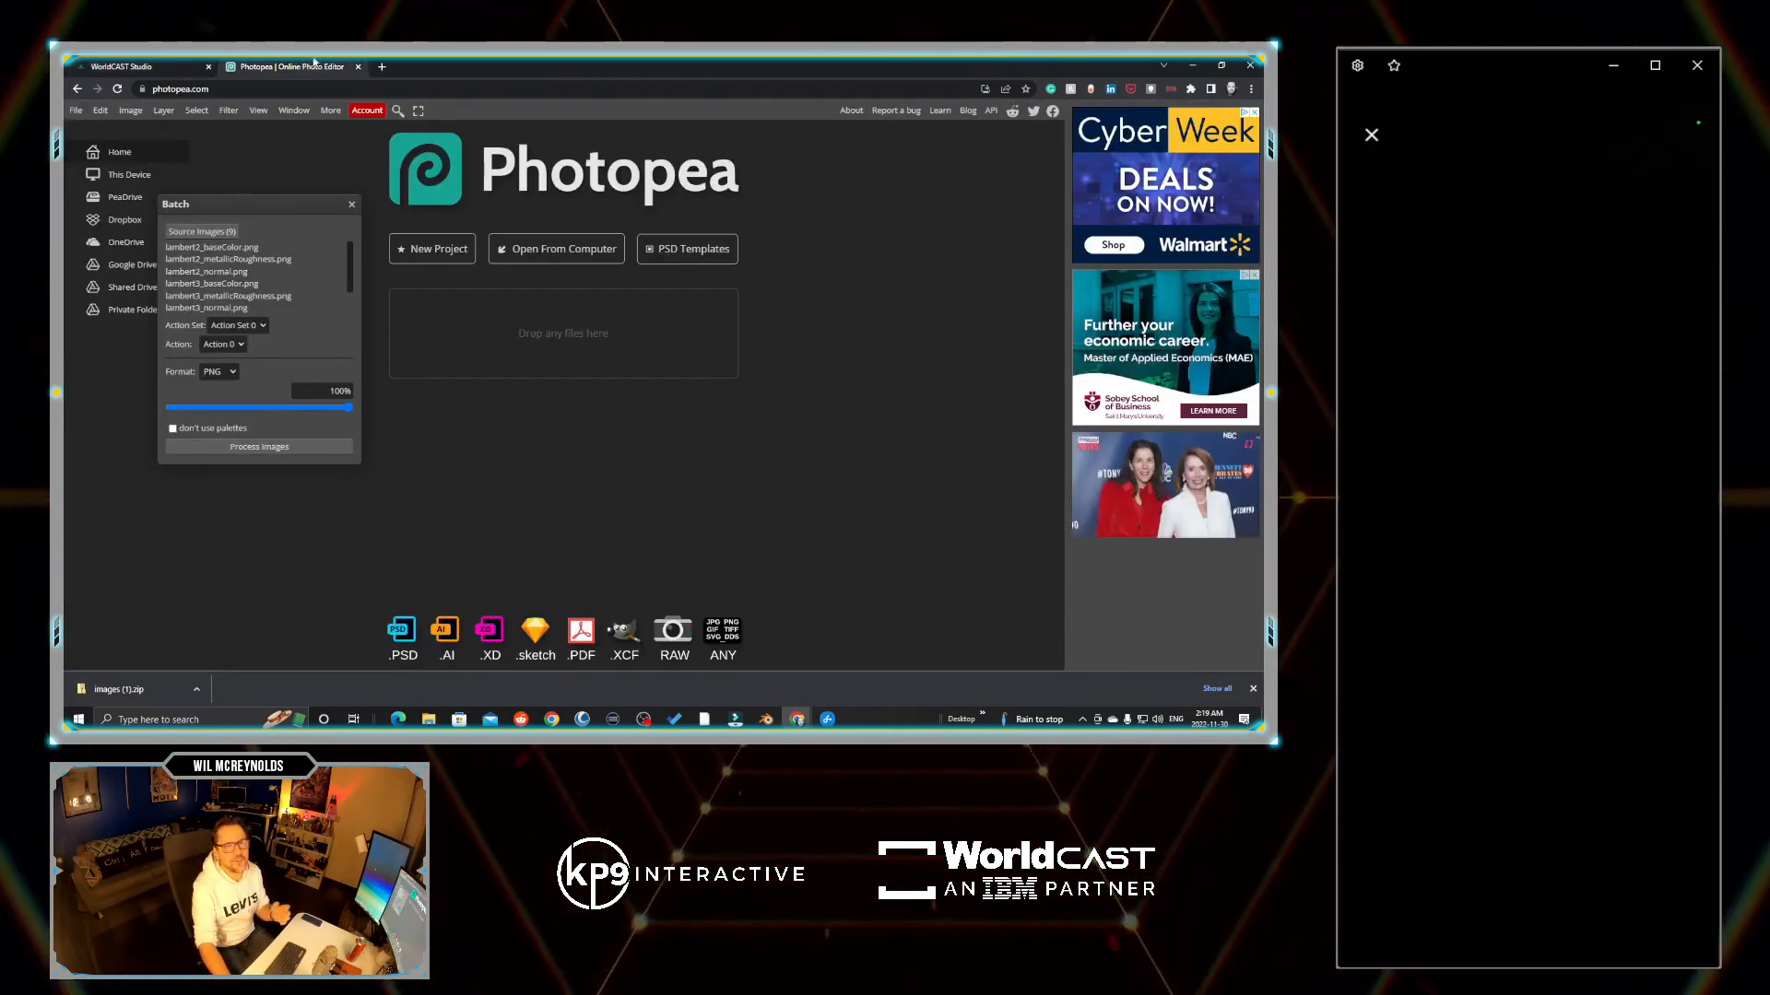